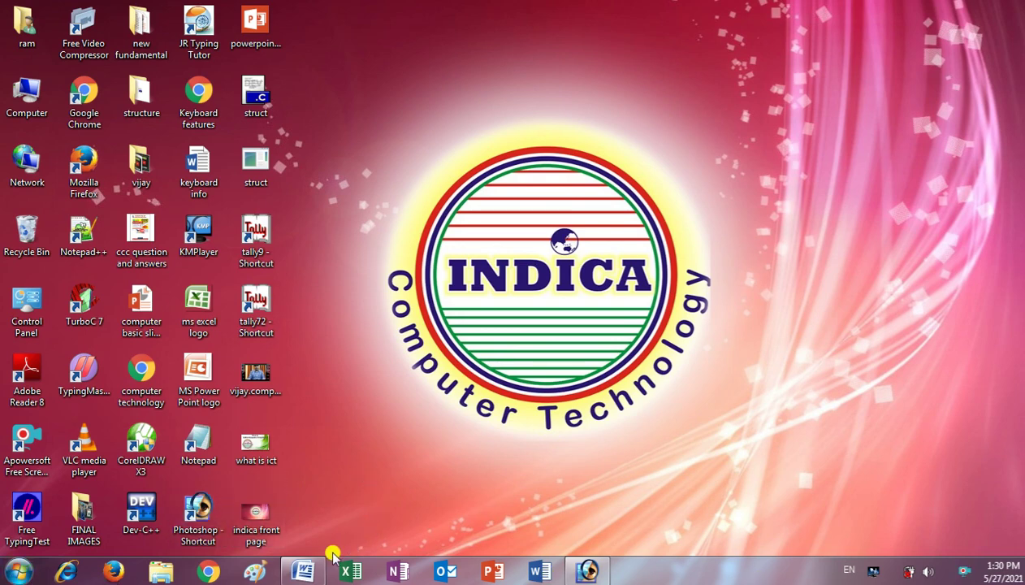
# Step: Restore the blank Word document and close the Insert tab's Table menu without inserting
pyautogui.click(316, 574)
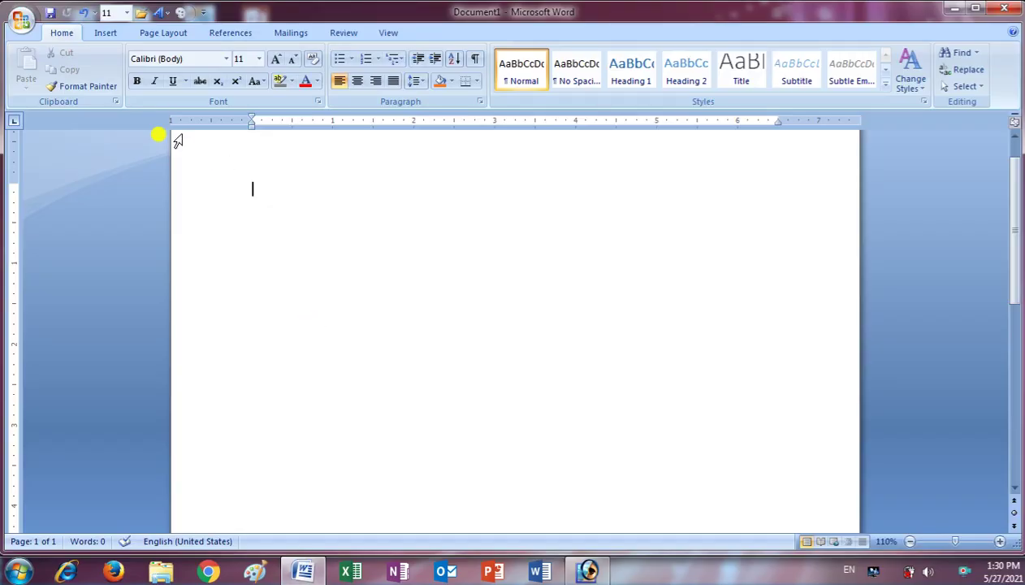
pyautogui.click(106, 33)
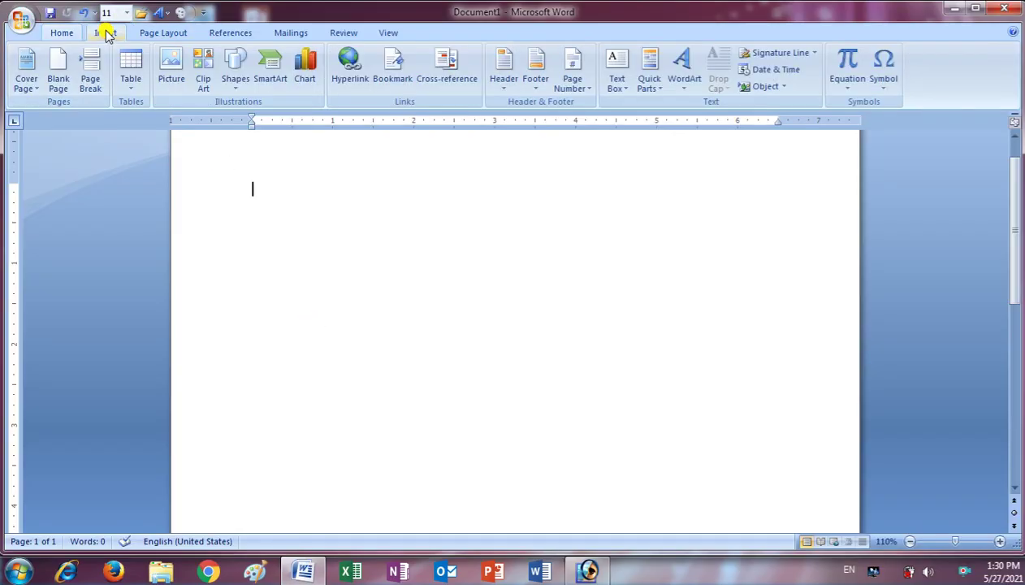
pyautogui.click(134, 84)
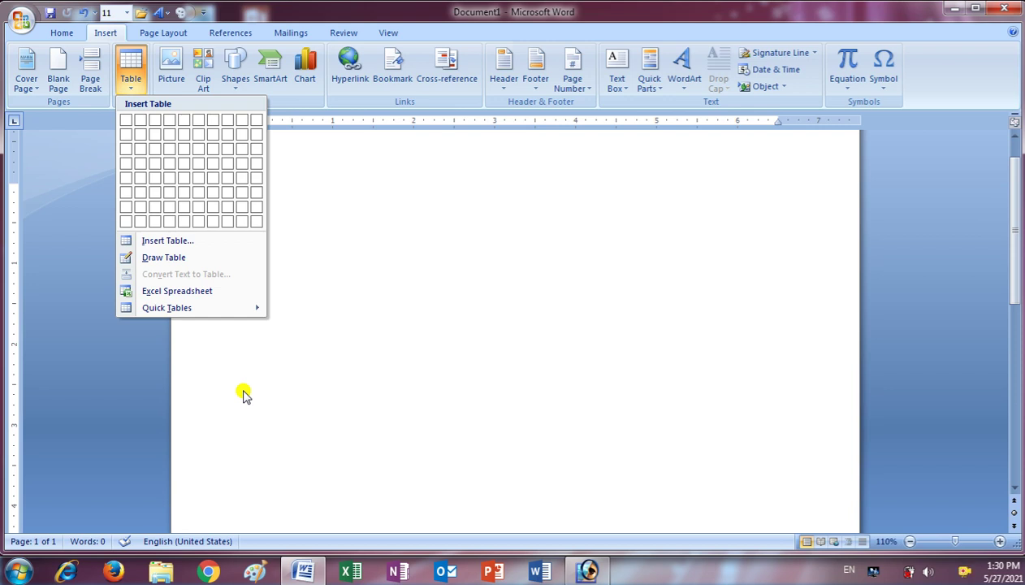
pyautogui.click(479, 308)
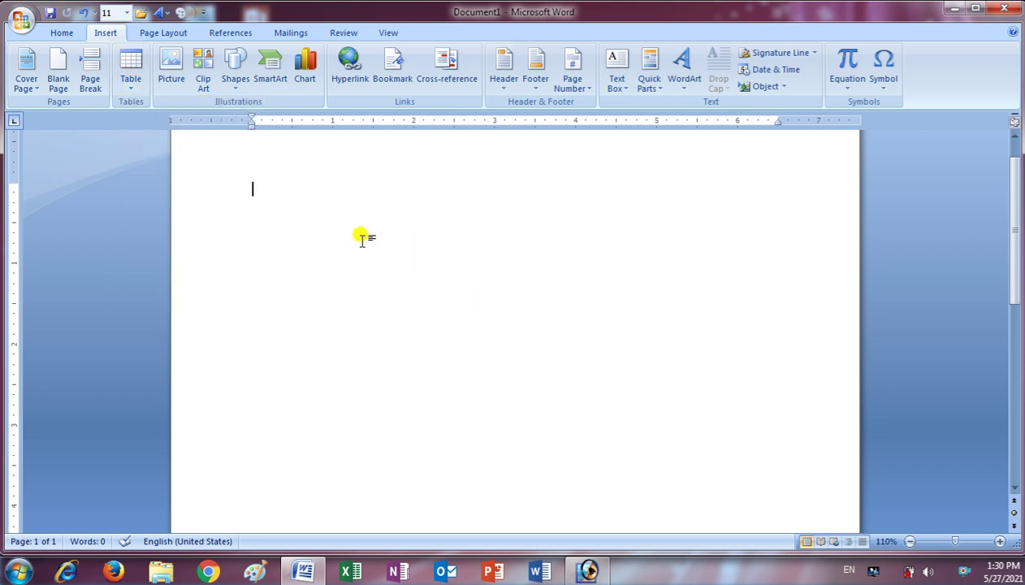
# Step: Zoom the page view in three steps from the status bar
pyautogui.click(1000, 541)
pyautogui.click(1000, 541)
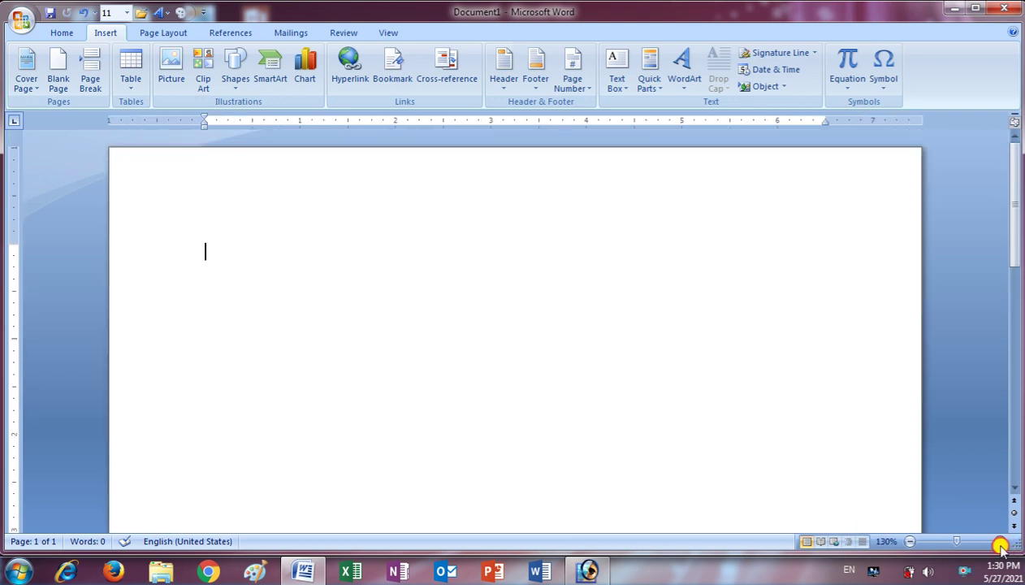
pyautogui.click(1000, 541)
pyautogui.click(1000, 541)
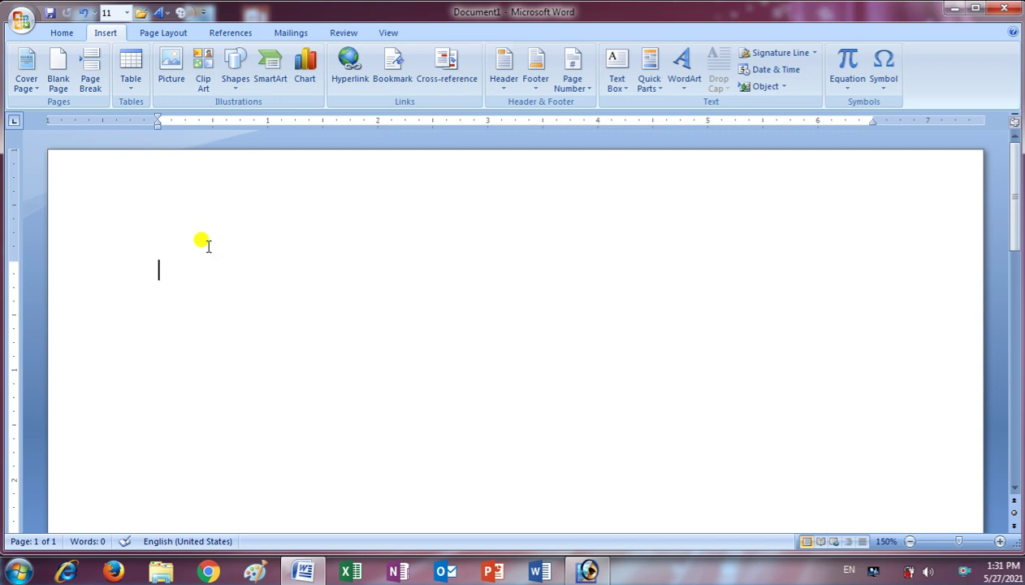
# Step: Insert an empty table of 5 columns by 6 rows
pyautogui.click(140, 80)
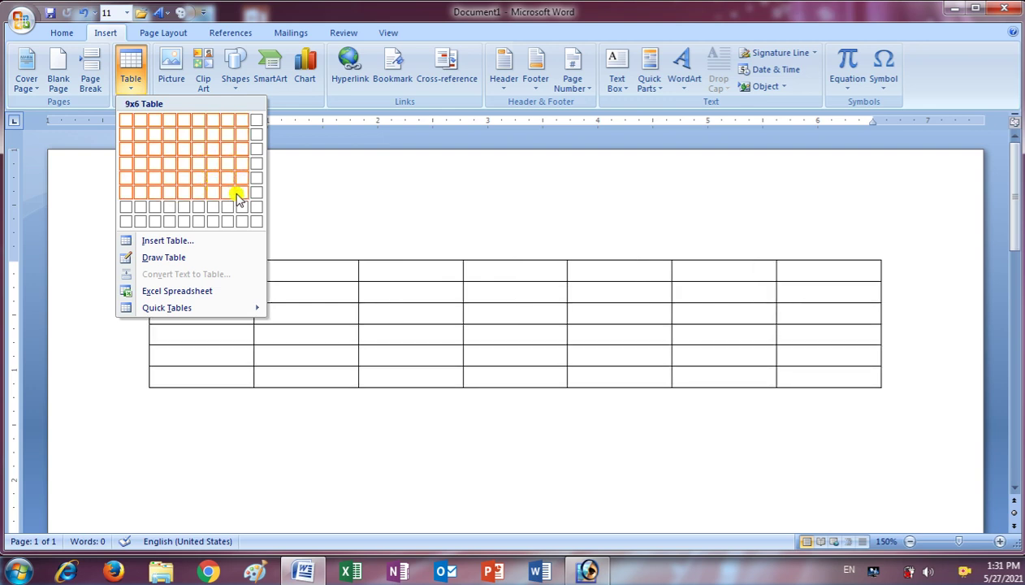
pyautogui.click(184, 202)
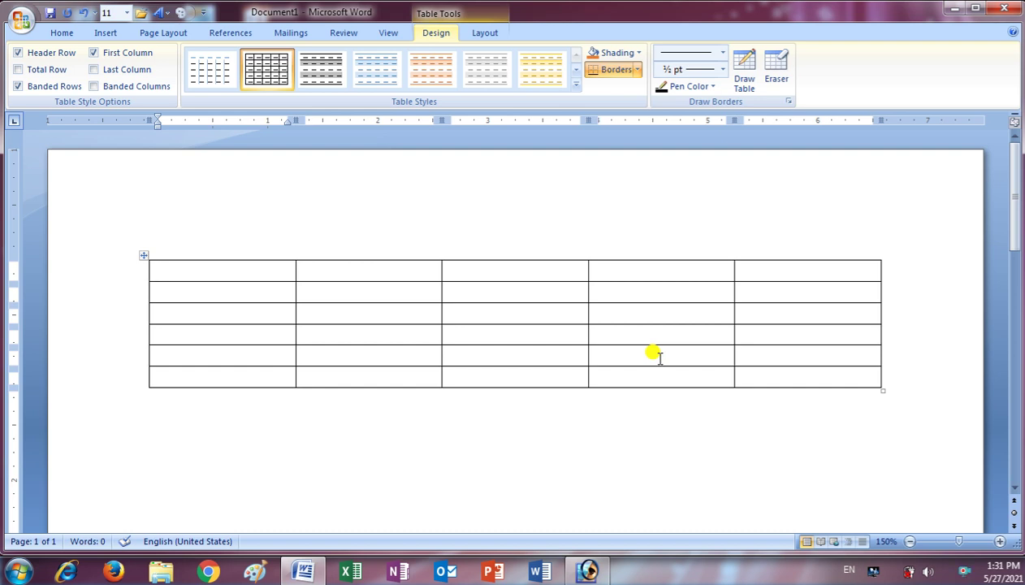
# Step: Type the headers Name, Father's Name, Mother's Name and Address across the first row
pyautogui.moveTo(515, 323)
pyautogui.write('Name')
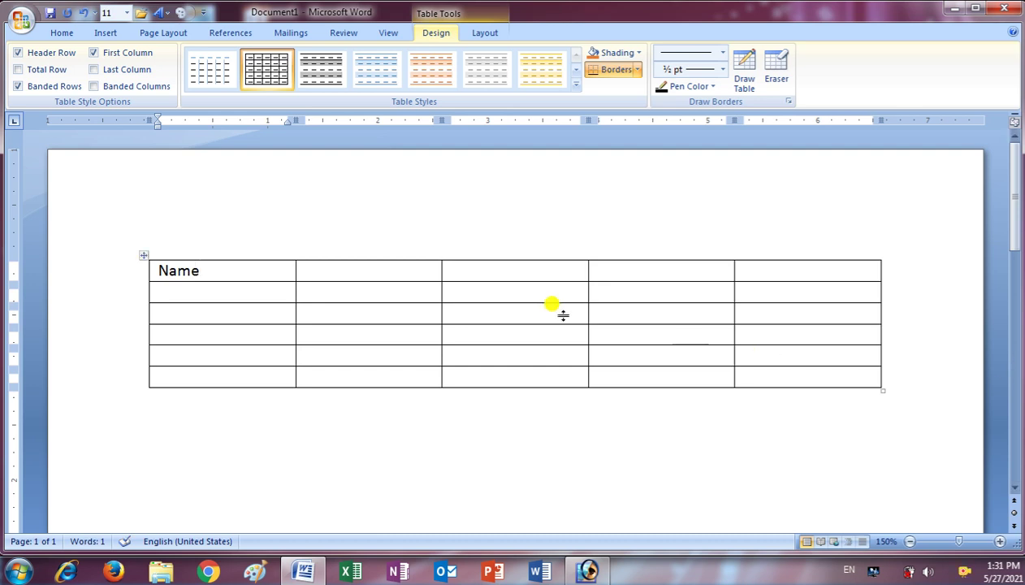
pyautogui.click(299, 277)
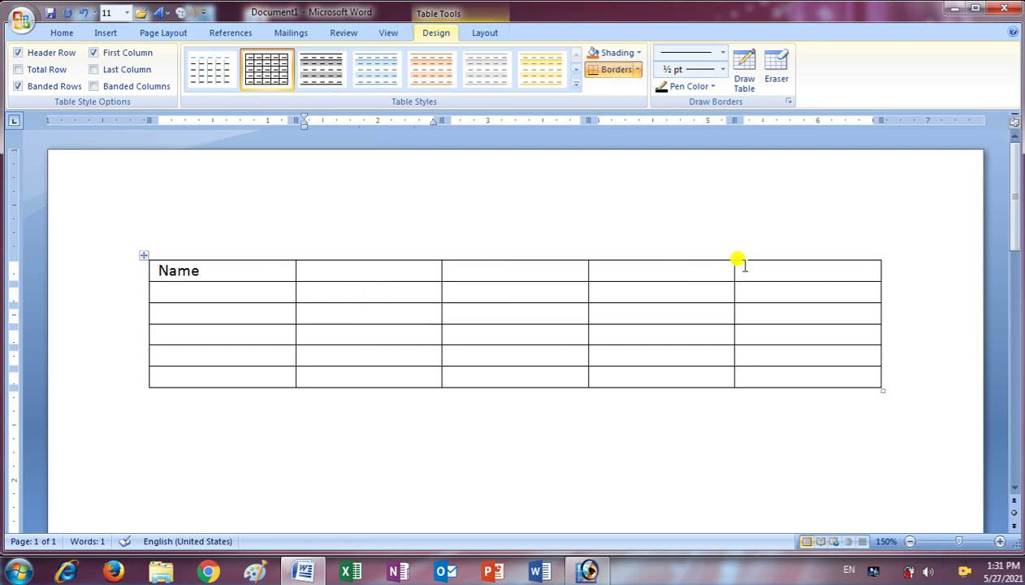
pyautogui.write('Fat')
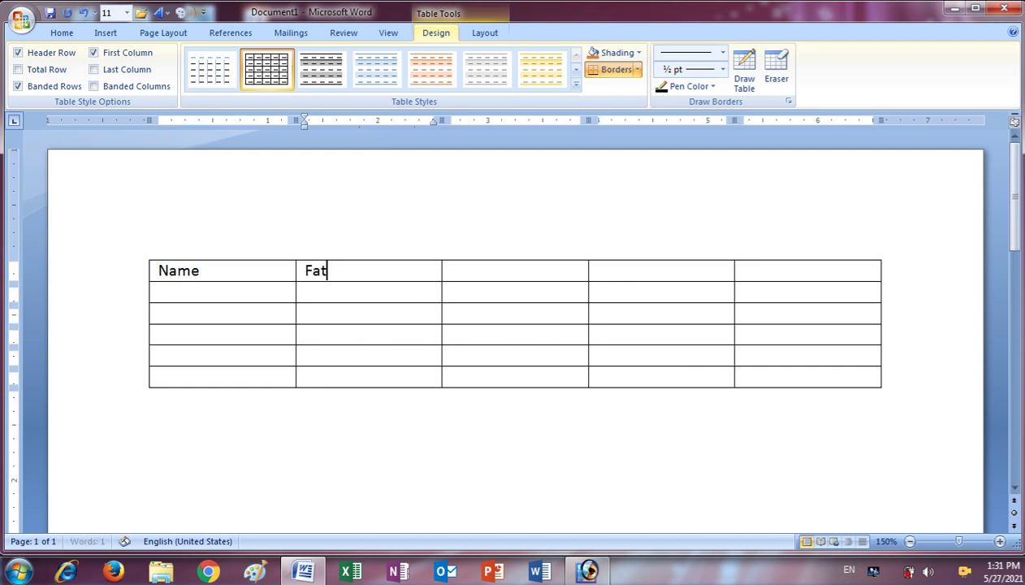
pyautogui.write("'s Name")
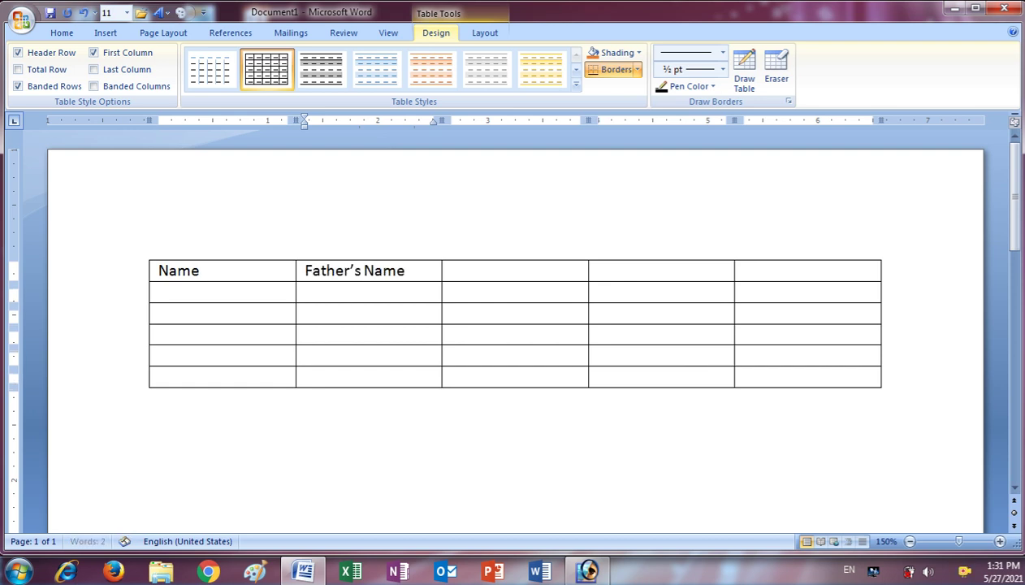
pyautogui.press('Tab')
pyautogui.write('M')
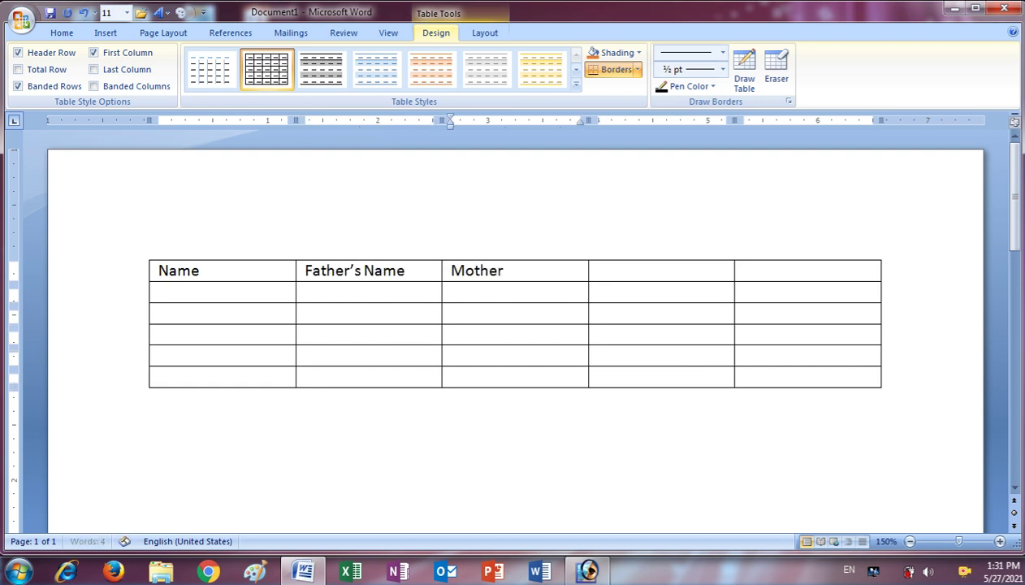
pyautogui.press('Tab')
pyautogui.write('Add')
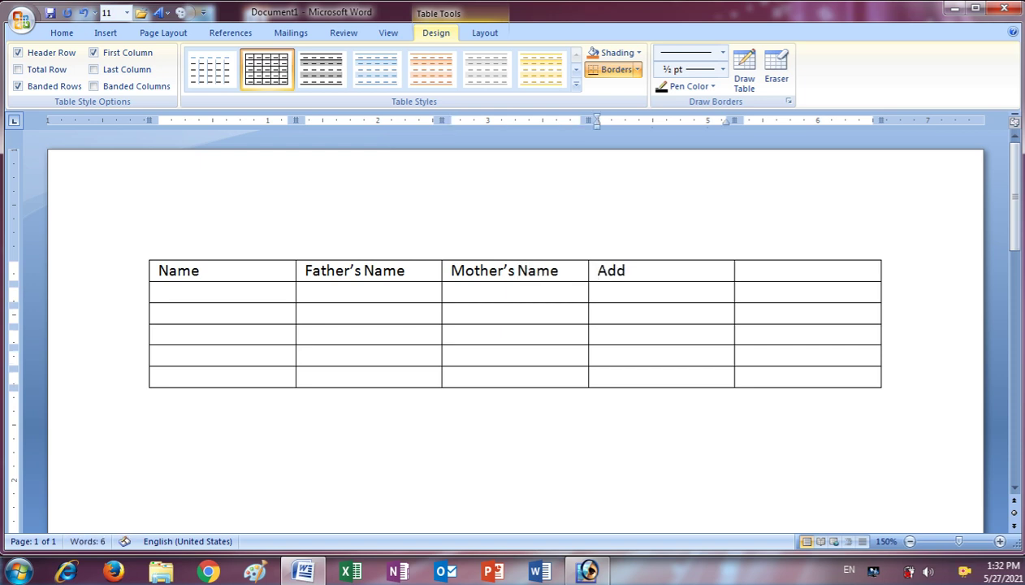
pyautogui.write('ress')
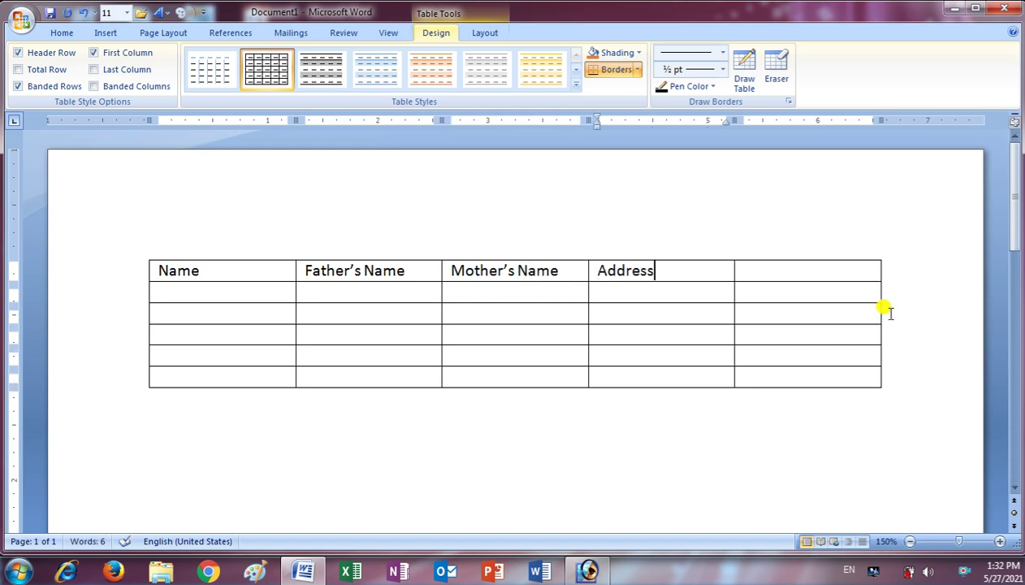
# Step: Type a student name into each first-column cell of rows 2 to 5
pyautogui.click(191, 291)
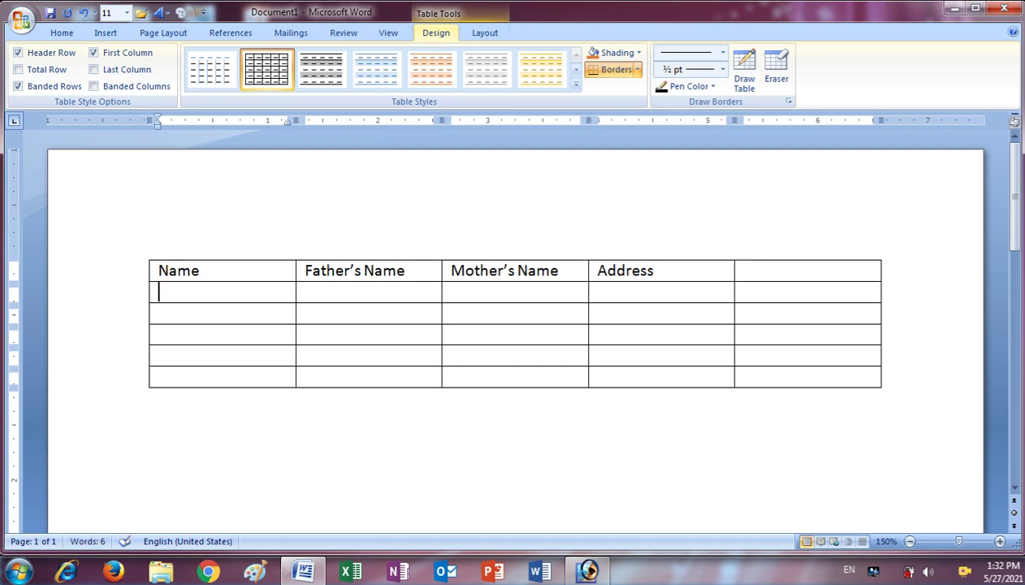
pyautogui.write('Akshay')
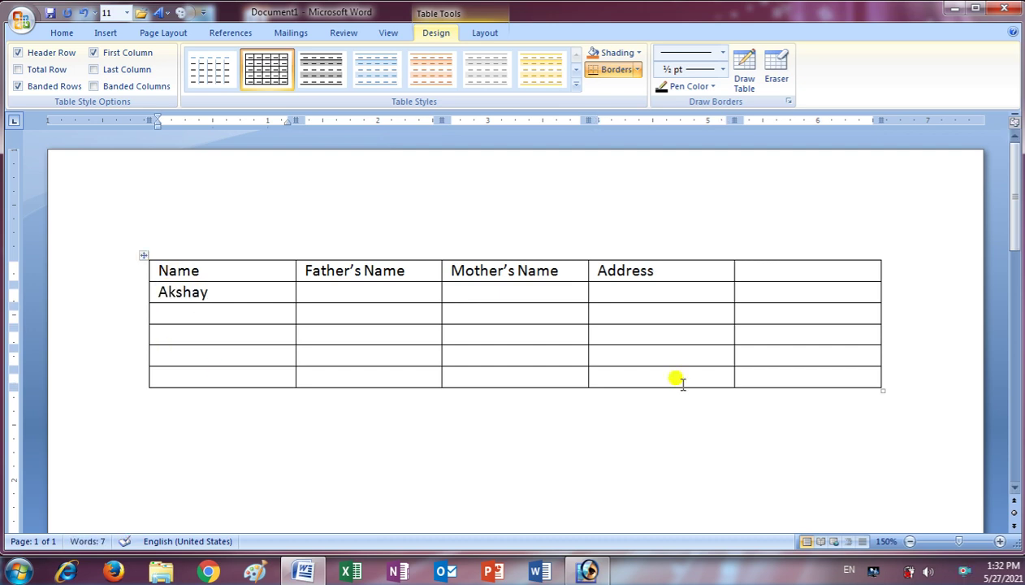
pyautogui.click(189, 313)
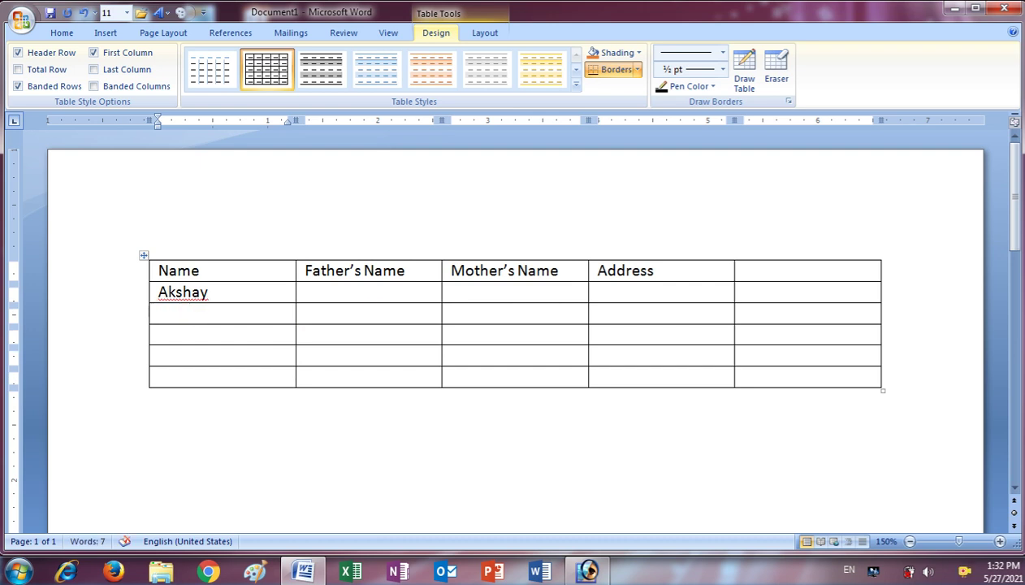
pyautogui.write('Rahul')
pyautogui.click(216, 329)
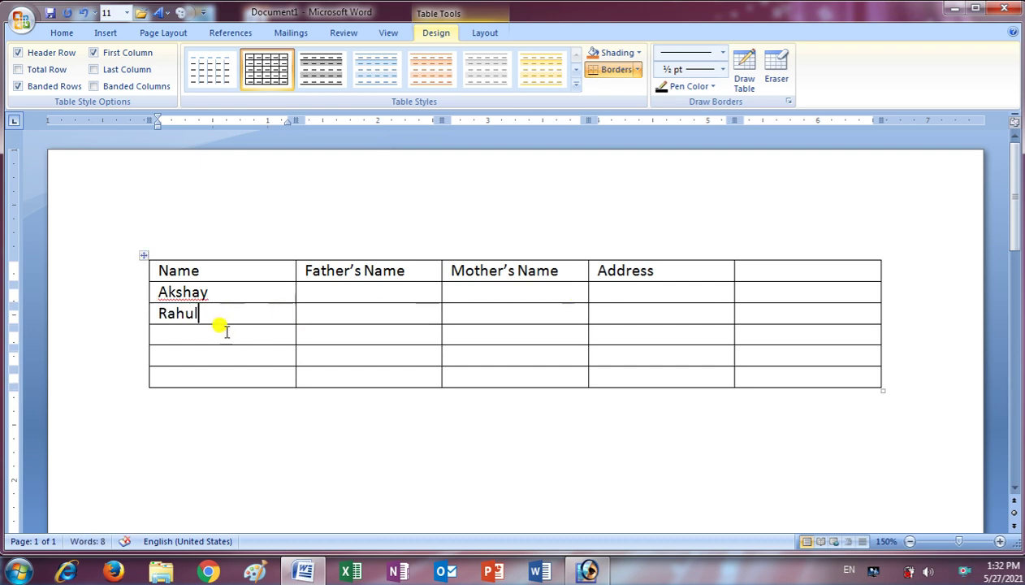
pyautogui.write('Yash')
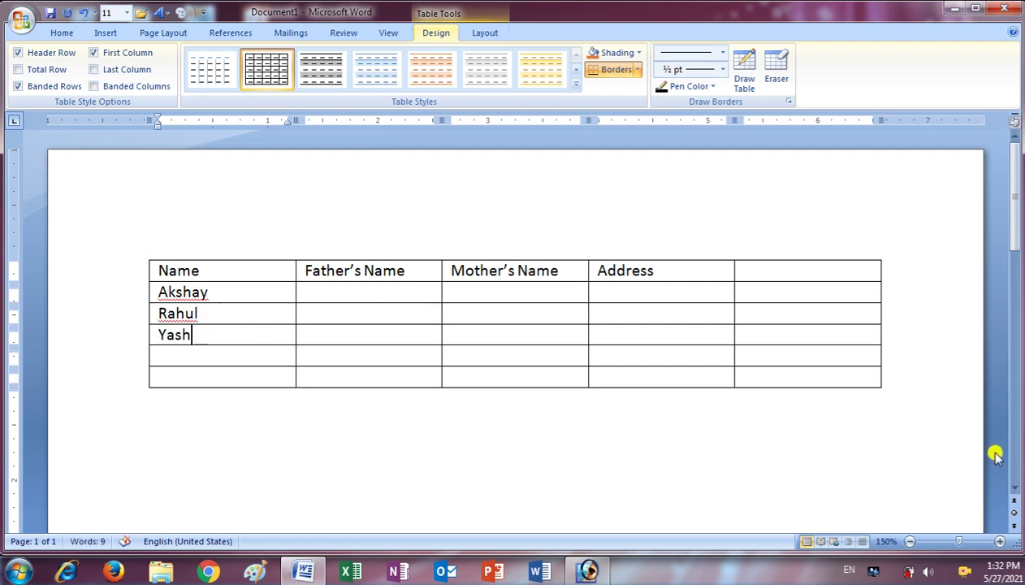
pyautogui.click(211, 355)
pyautogui.write('Neha')
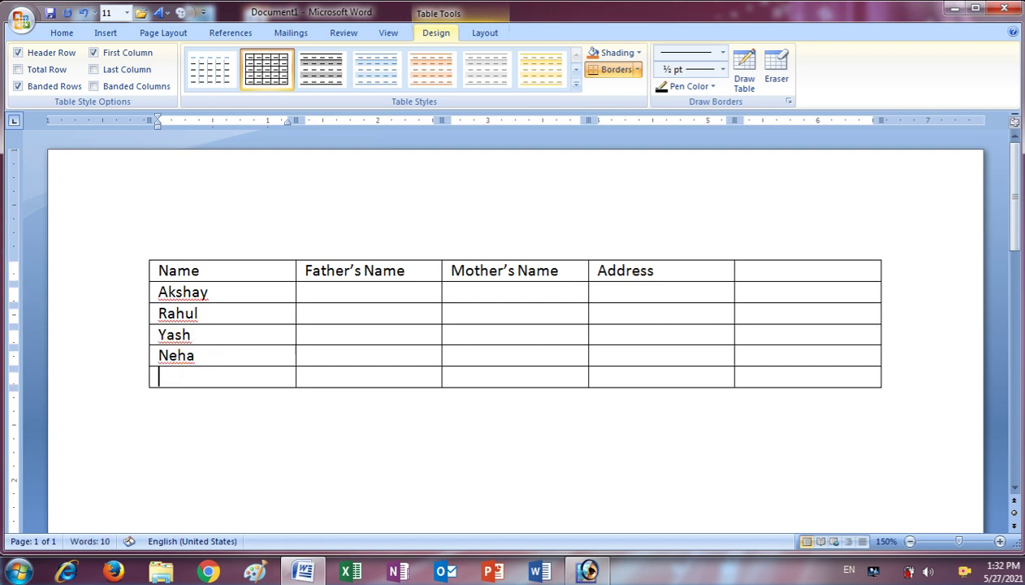
pyautogui.write('Anshu')
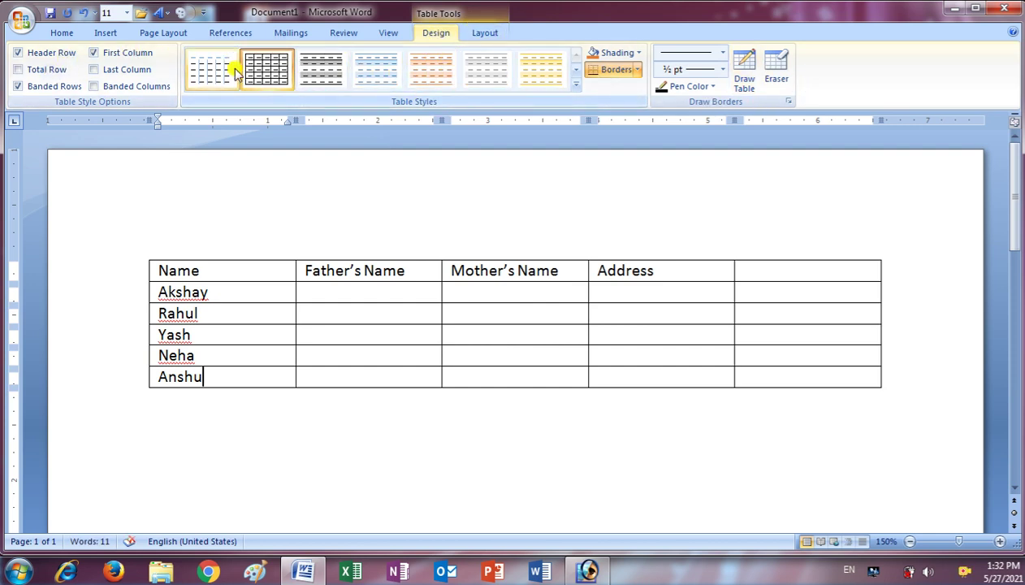
# Step: On Table Tools Layout, drag-select the filled cells, then use Select Cell on Name
pyautogui.click(485, 34)
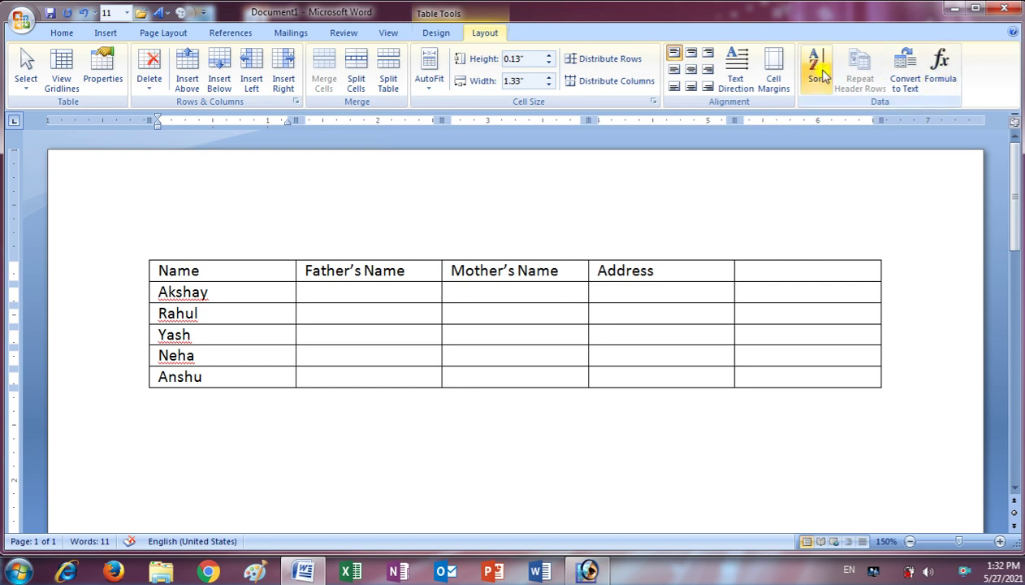
pyautogui.click(925, 315)
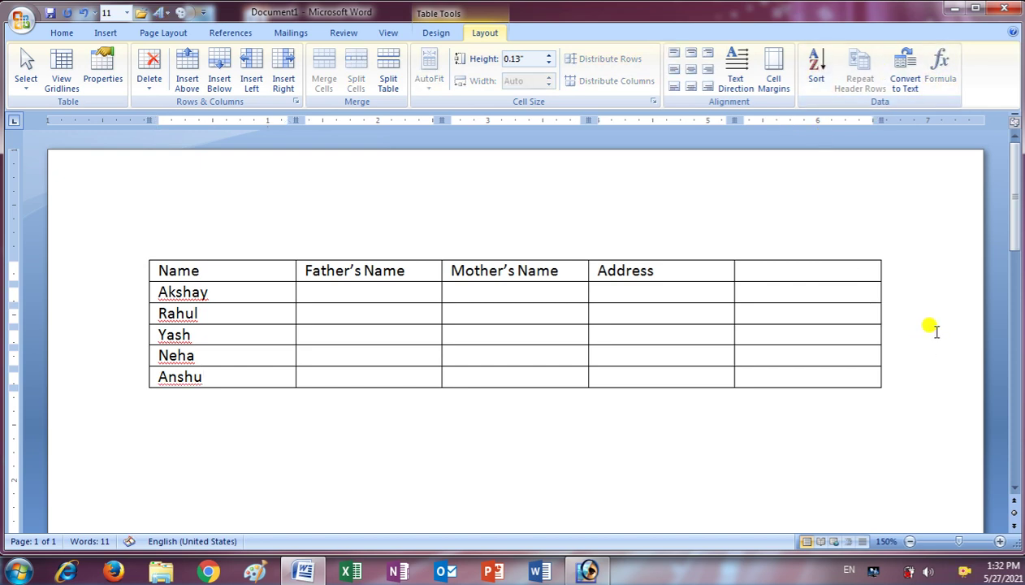
pyautogui.click(436, 473)
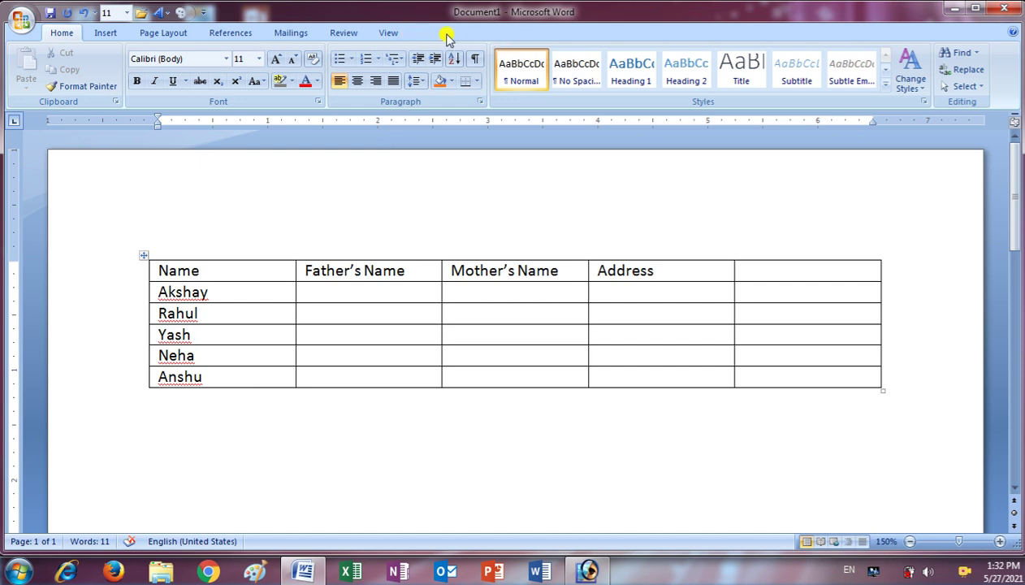
pyautogui.click(406, 271)
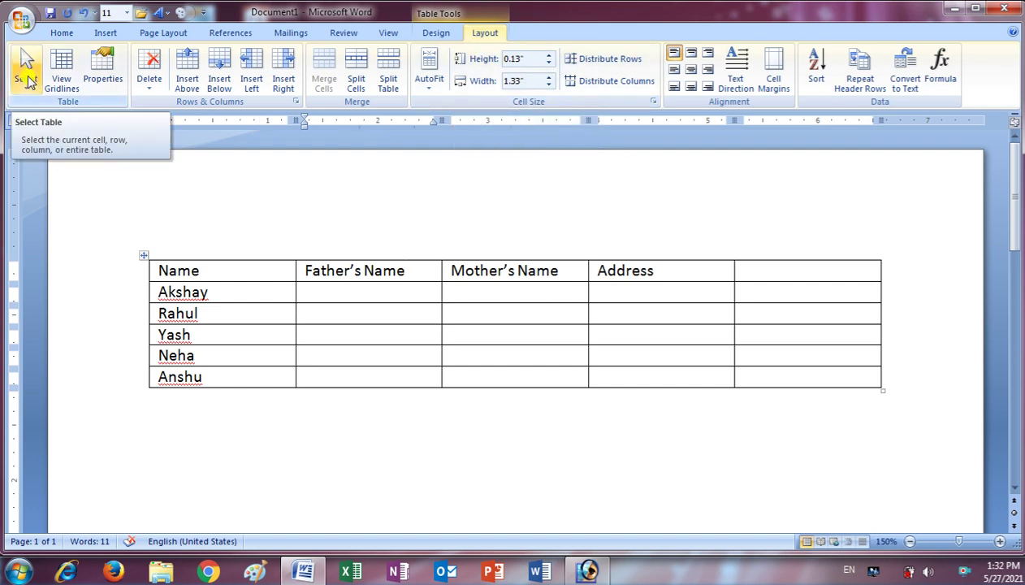
pyautogui.moveTo(172, 264)
pyautogui.mouseDown()
pyautogui.moveTo(208, 294)
pyautogui.moveTo(238, 358)
pyautogui.moveTo(642, 372)
pyautogui.mouseUp()
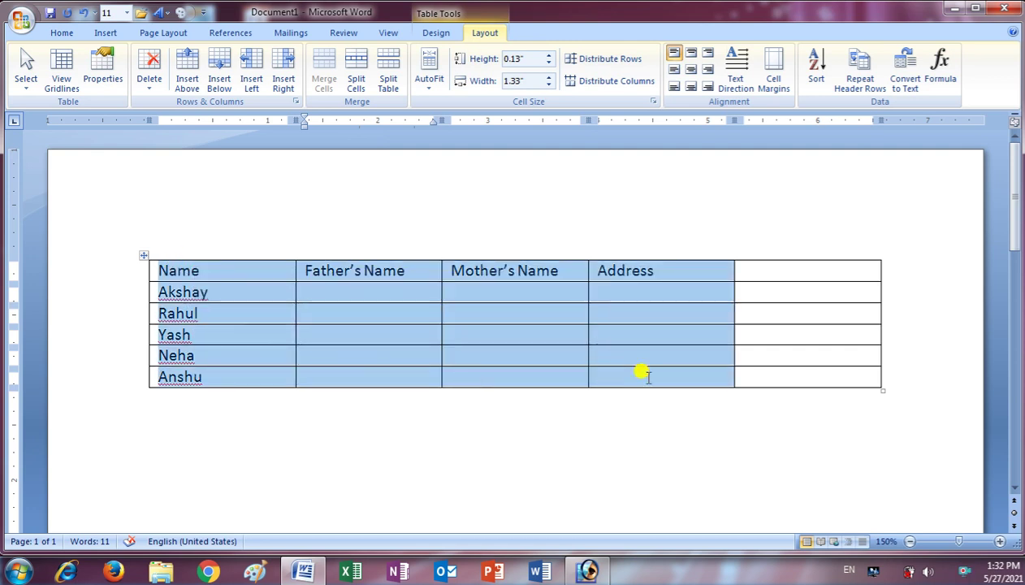
pyautogui.click(202, 268)
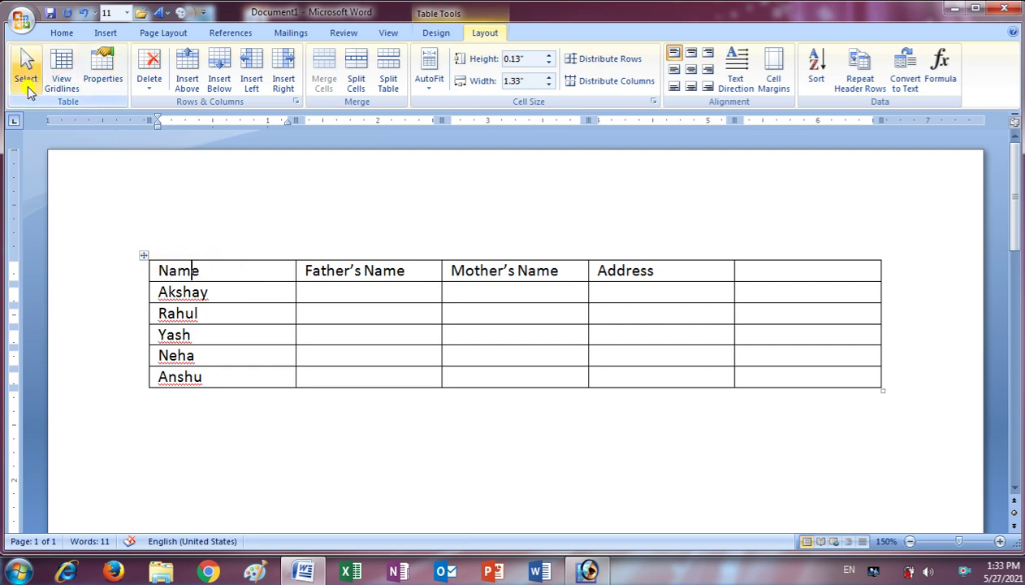
pyautogui.click(25, 72)
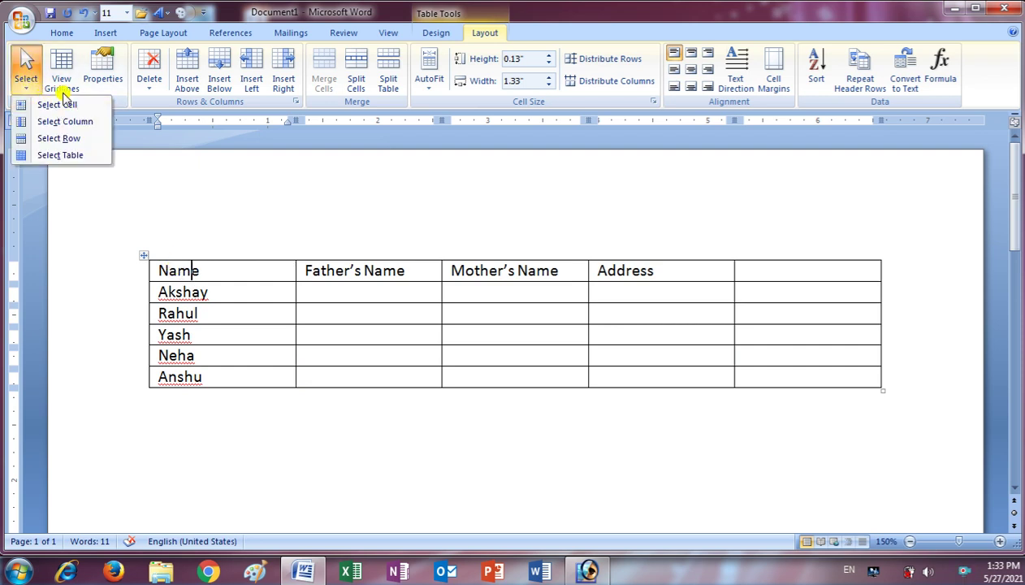
pyautogui.click(51, 107)
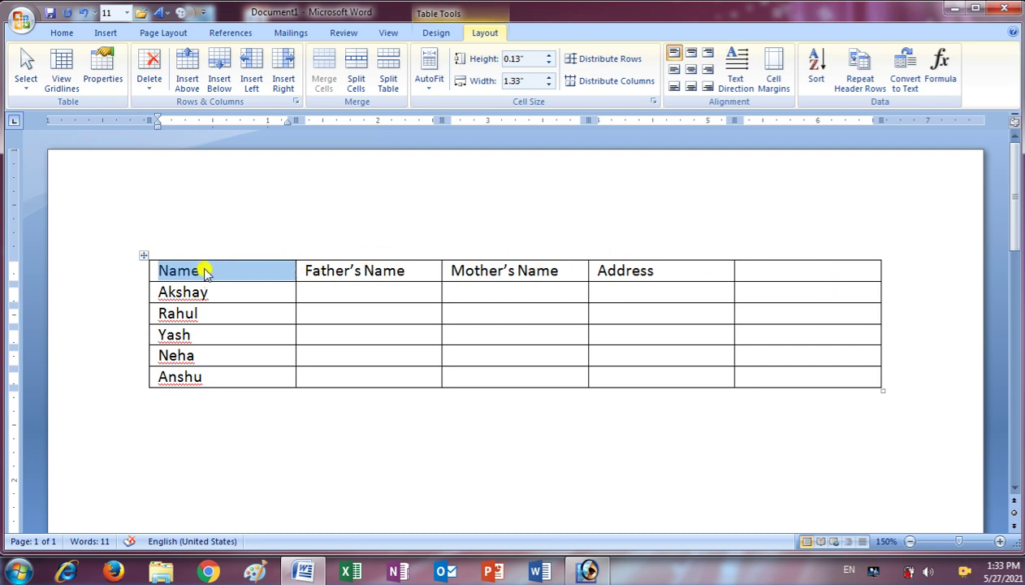
# Step: Select the table's header row with Select Row, then clear the selection
pyautogui.click(26, 81)
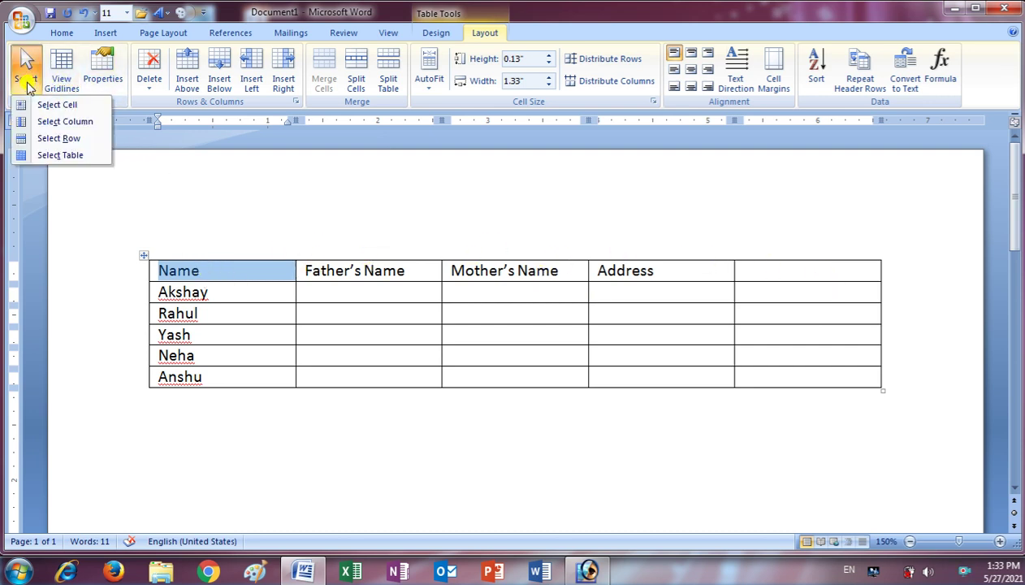
pyautogui.click(76, 141)
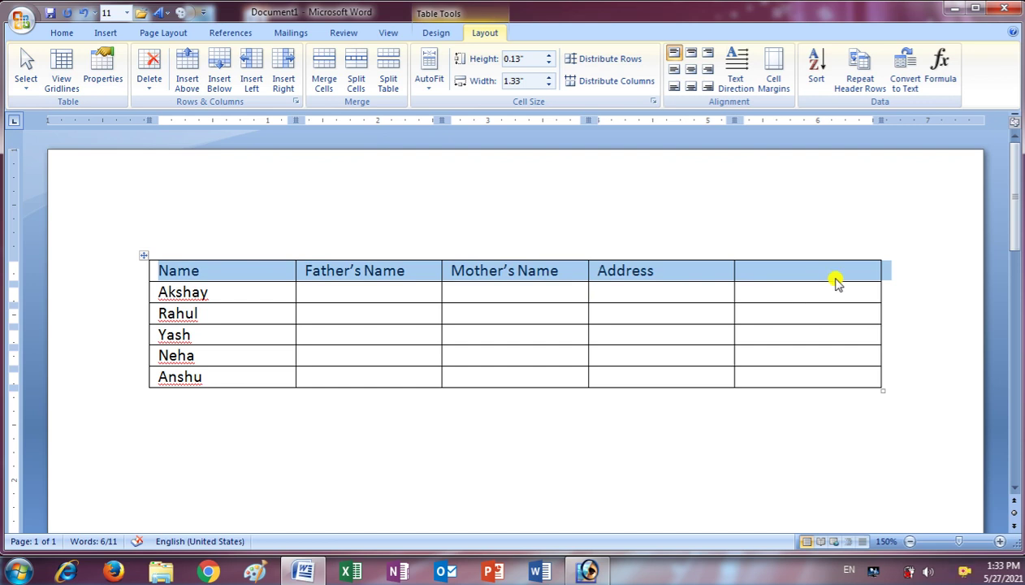
pyautogui.click(194, 271)
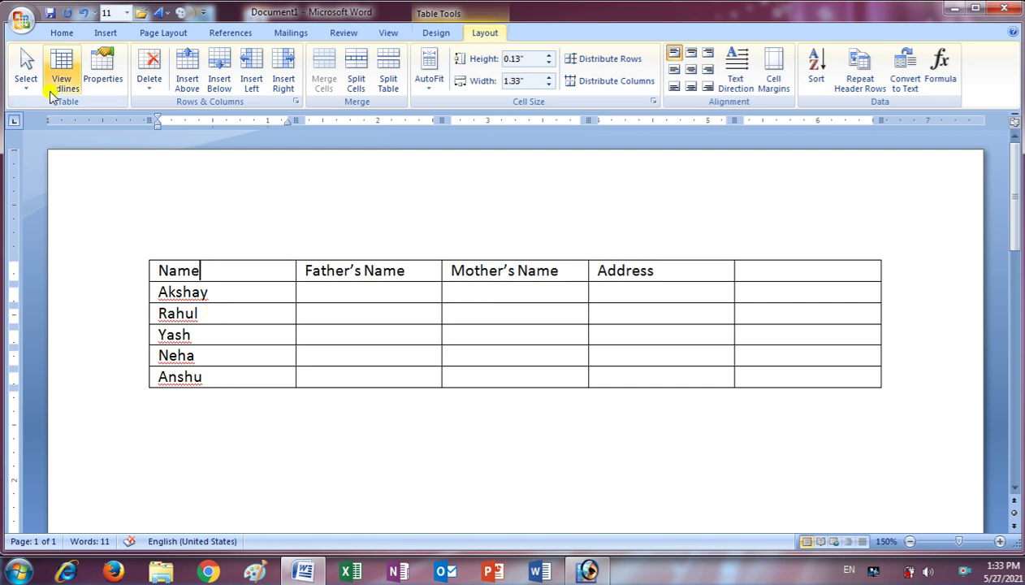
# Step: Select the Name column, then the entire table, then clear the selection
pyautogui.click(26, 83)
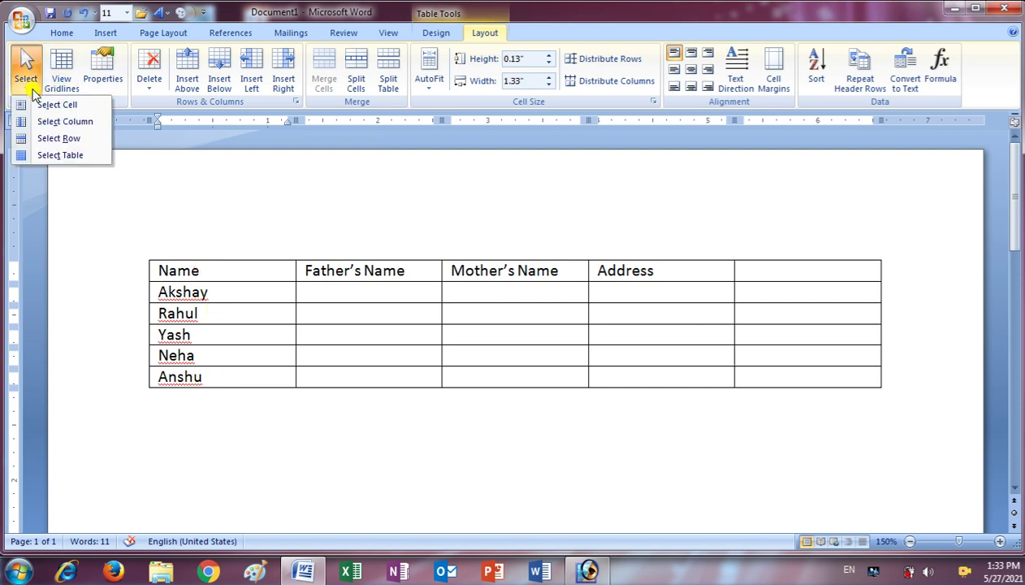
pyautogui.click(64, 122)
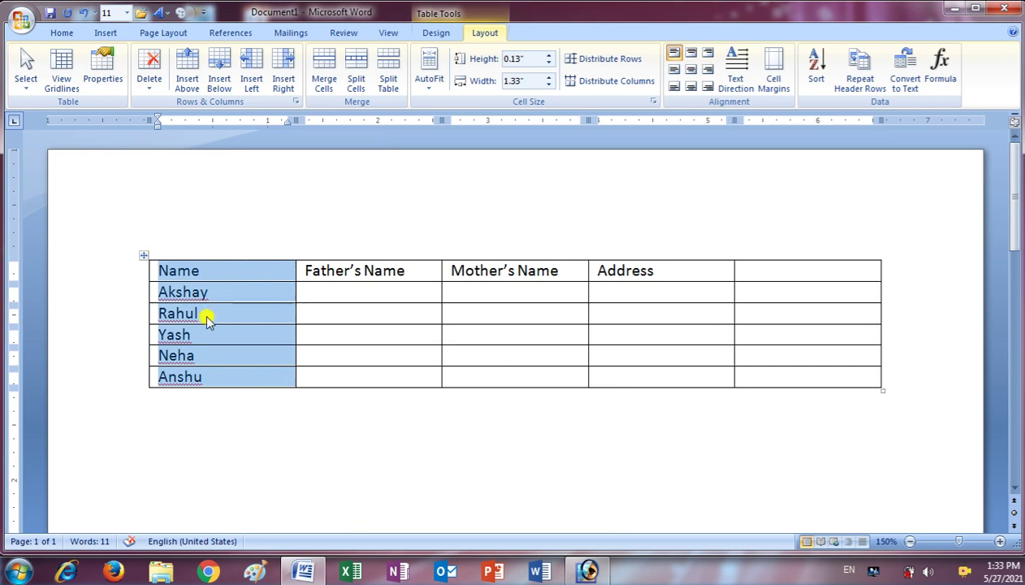
pyautogui.click(27, 82)
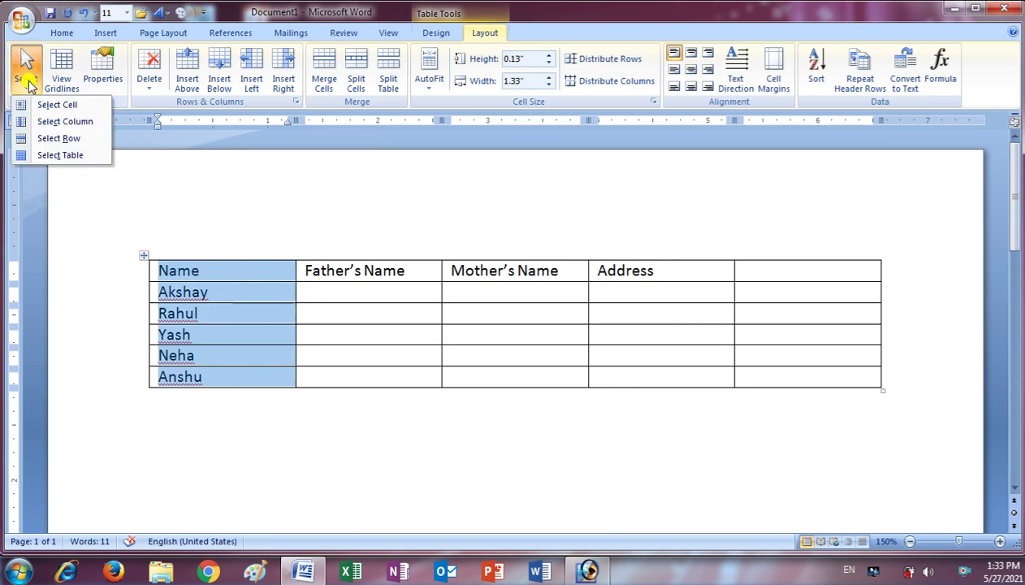
pyautogui.click(50, 155)
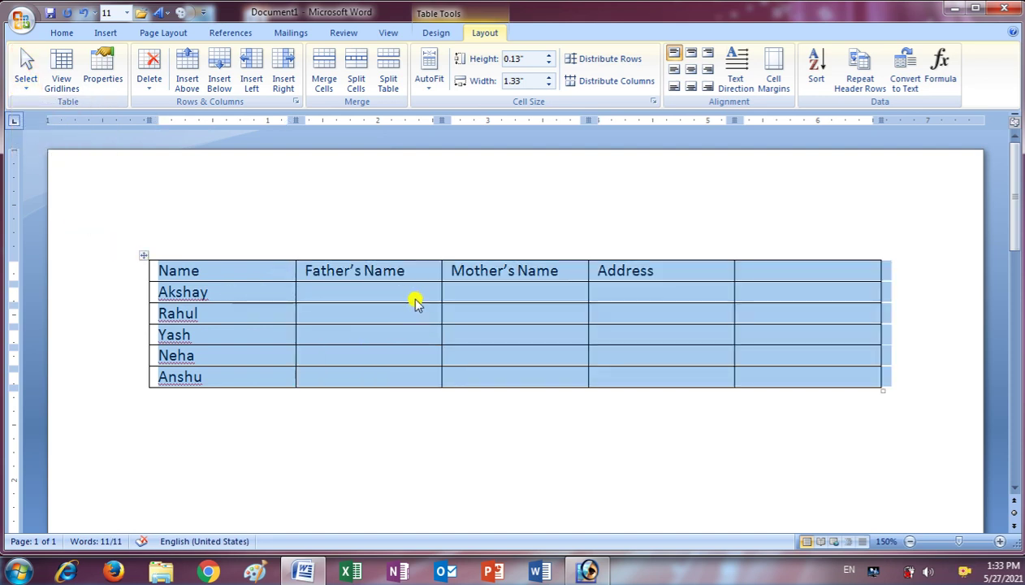
pyautogui.click(387, 294)
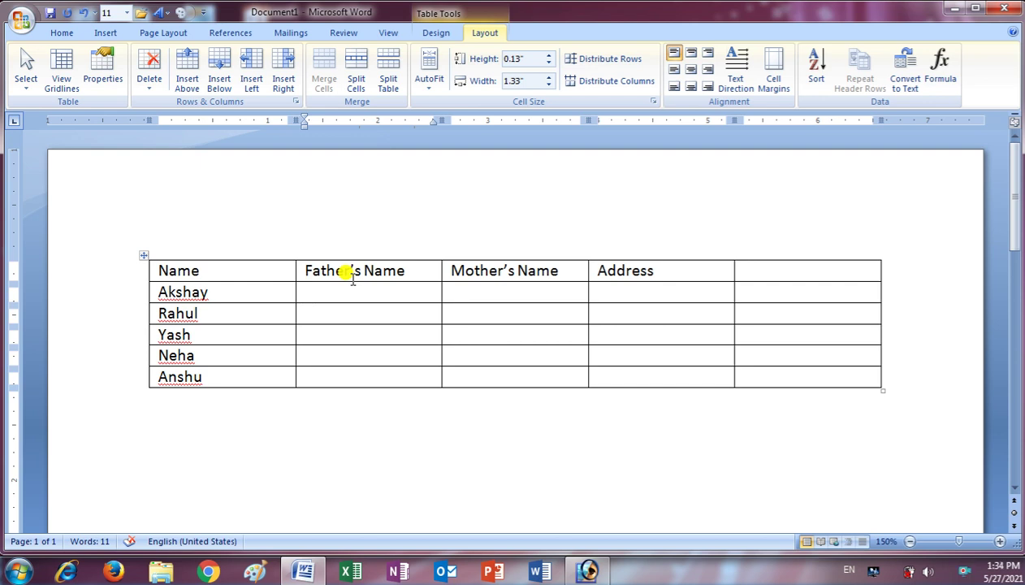
# Step: Select the header row again from the Father's Name cell
pyautogui.click(171, 266)
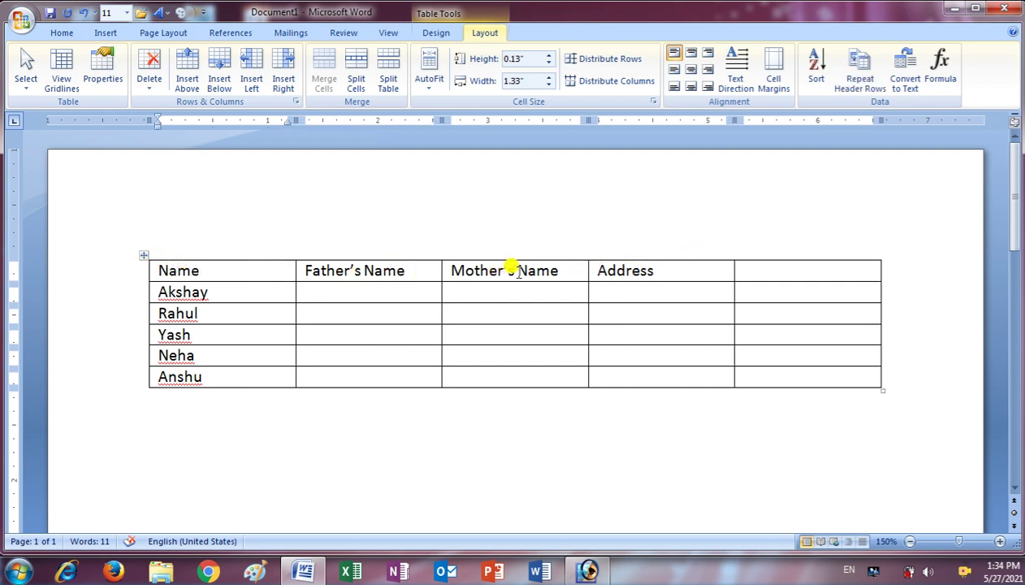
pyautogui.click(33, 85)
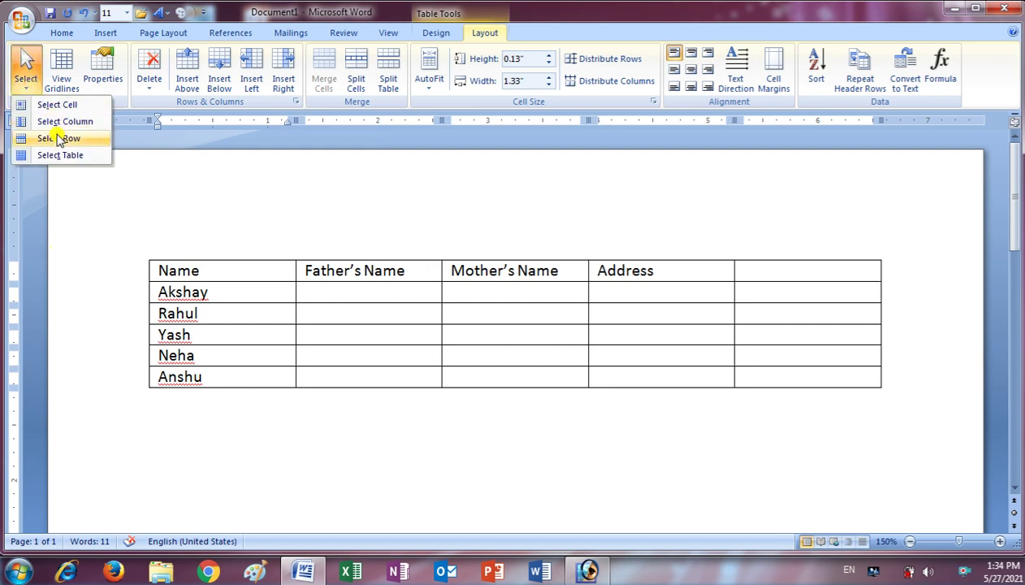
pyautogui.click(28, 138)
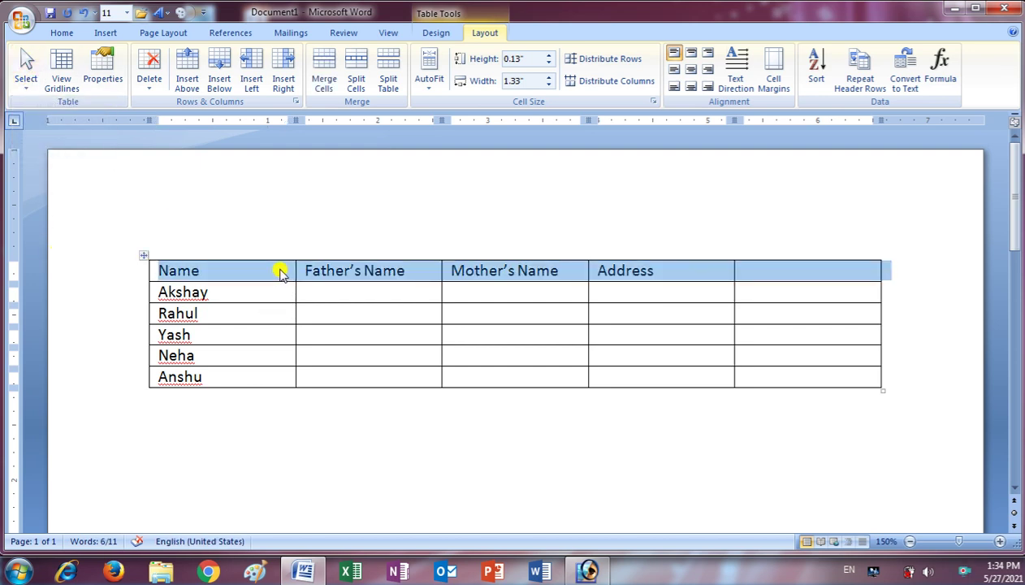
# Step: Grow the header row font on the Home tab up to 26 pt
pyautogui.click(61, 34)
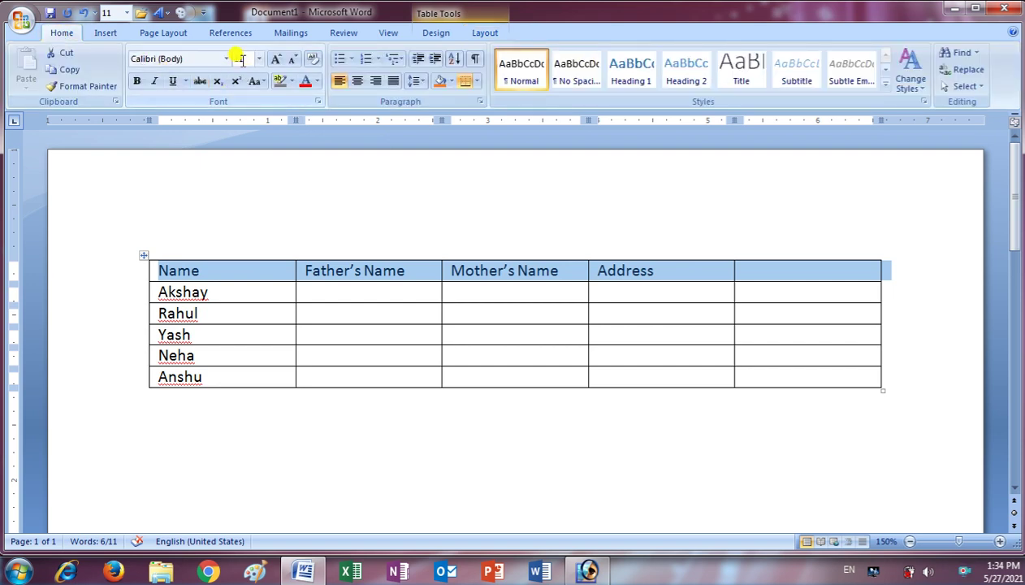
pyautogui.click(276, 64)
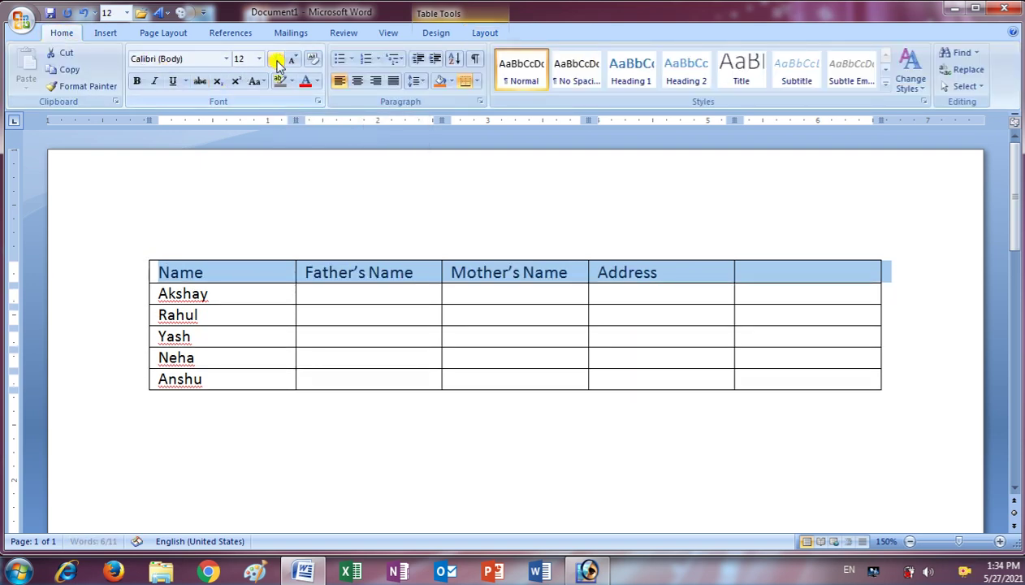
pyautogui.click(276, 64)
pyautogui.click(276, 63)
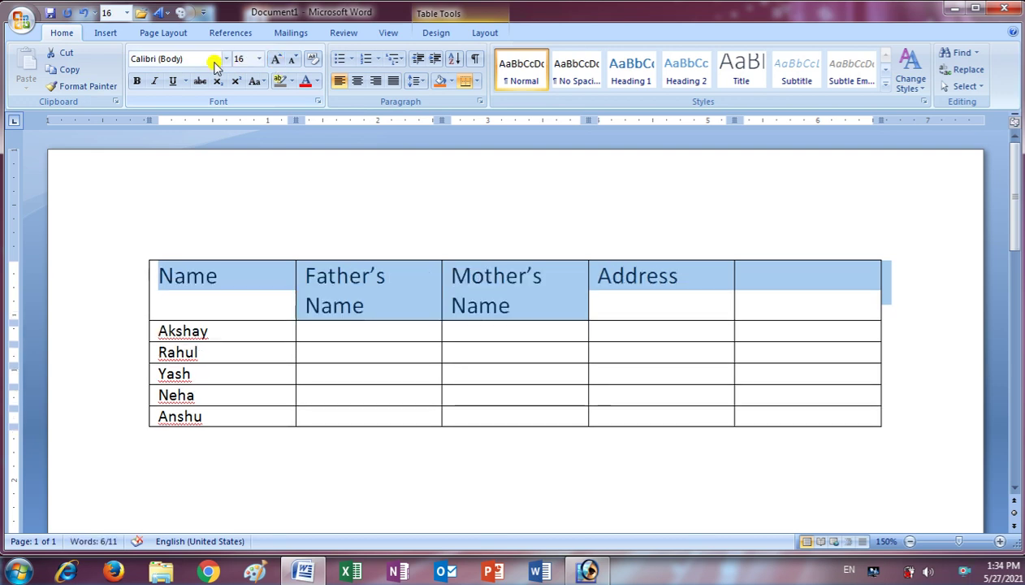
pyautogui.click(276, 63)
pyautogui.click(276, 63)
pyautogui.click(276, 64)
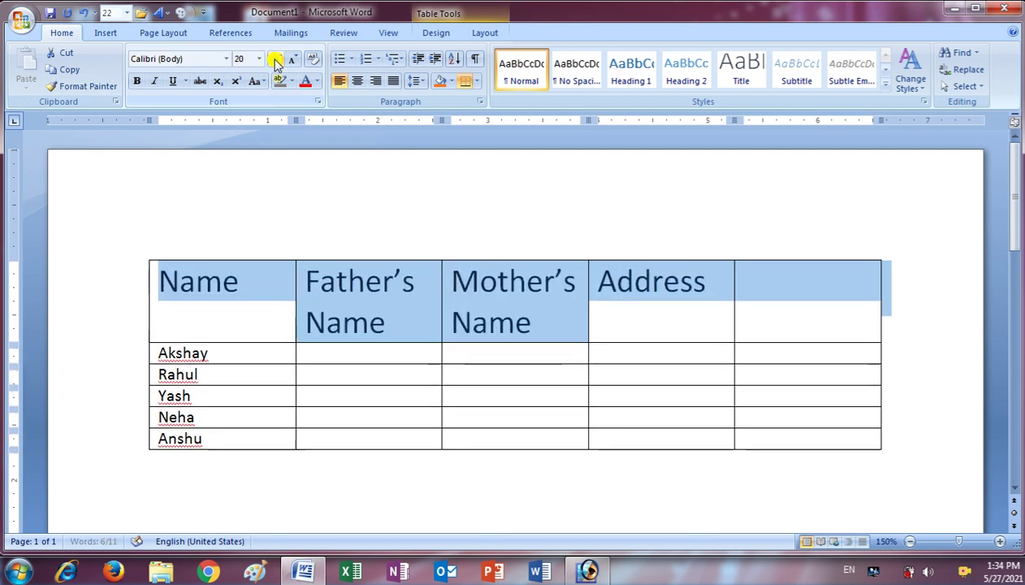
pyautogui.click(276, 64)
pyautogui.click(276, 63)
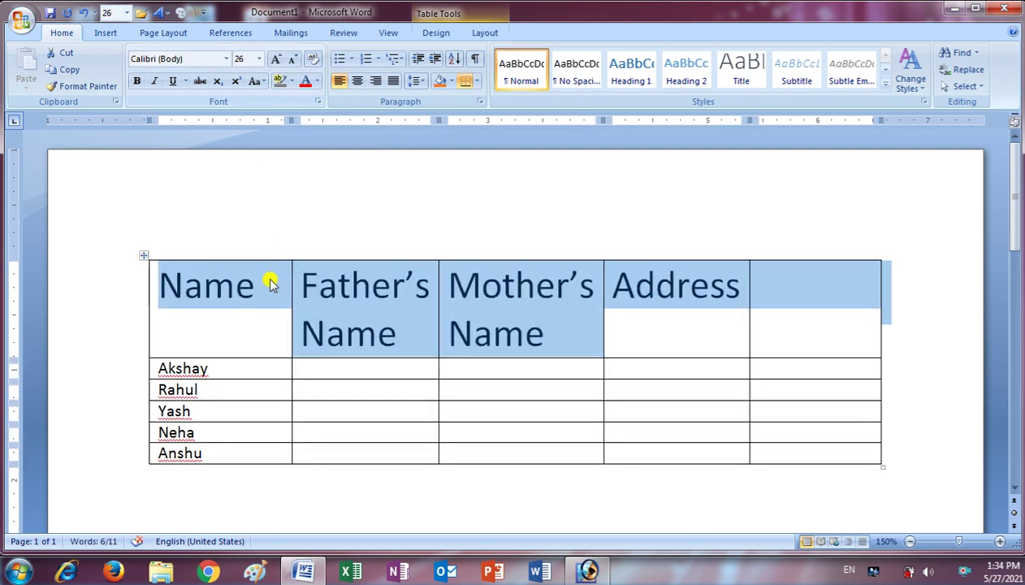
pyautogui.moveTo(368, 328)
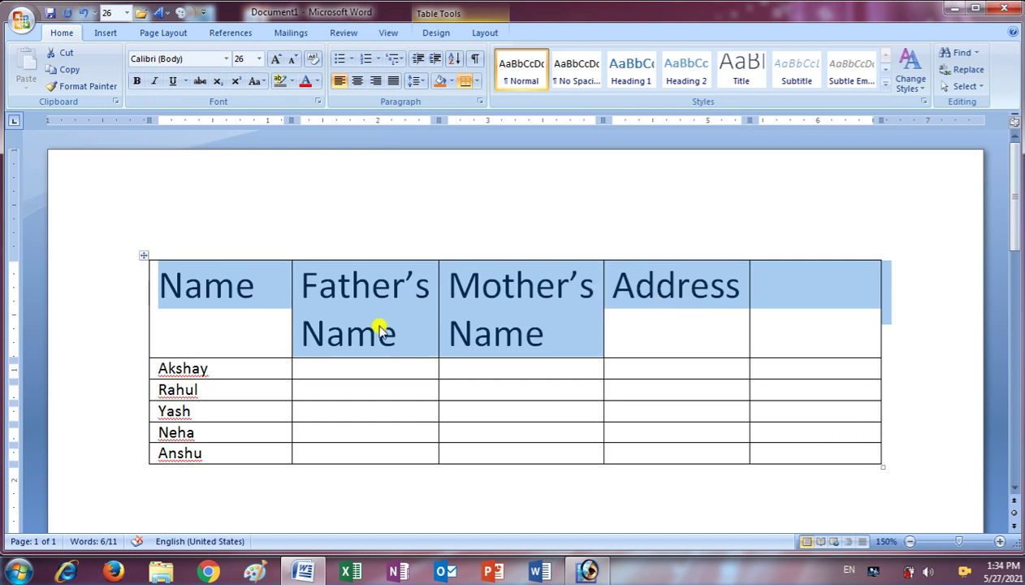
# Step: Shrink the header row font down to 6 pt
pyautogui.doubleClick(297, 65)
pyautogui.click(297, 65)
pyautogui.doubleClick(297, 65)
pyautogui.doubleClick(297, 65)
pyautogui.doubleClick(297, 65)
pyautogui.click(297, 65)
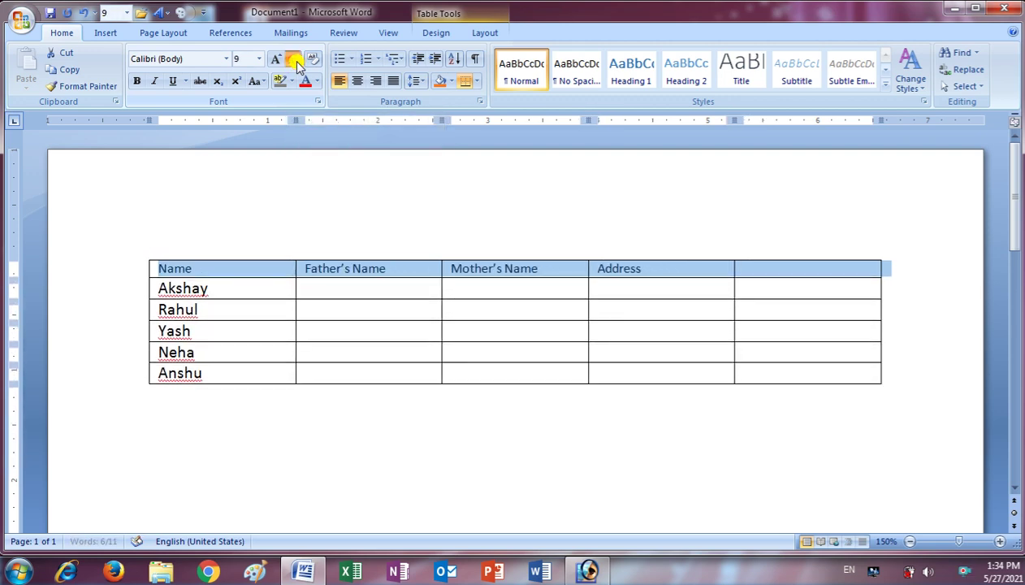
pyautogui.doubleClick(297, 65)
pyautogui.click(297, 65)
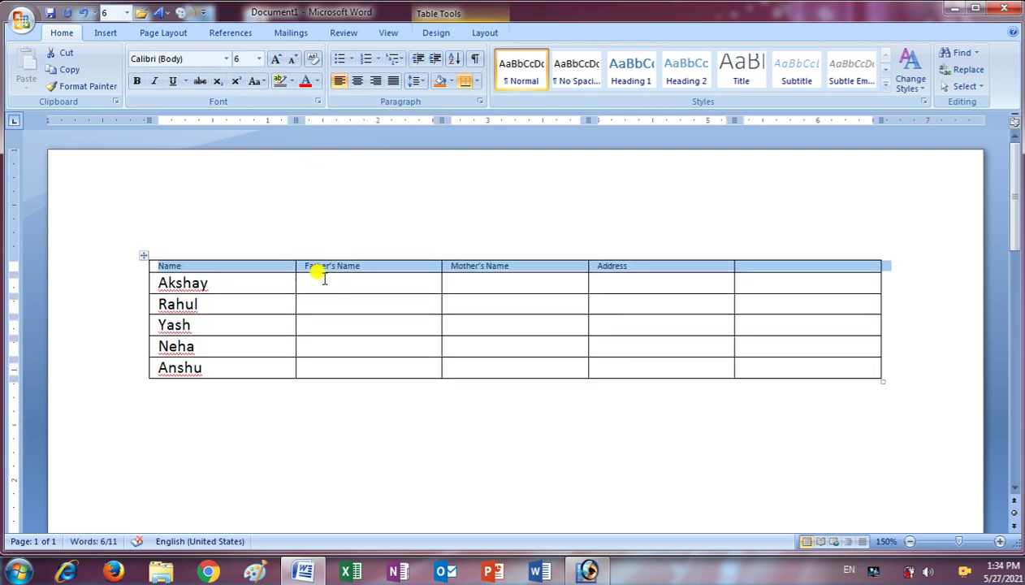
# Step: Grow the header row font back up to 18 pt
pyautogui.doubleClick(274, 60)
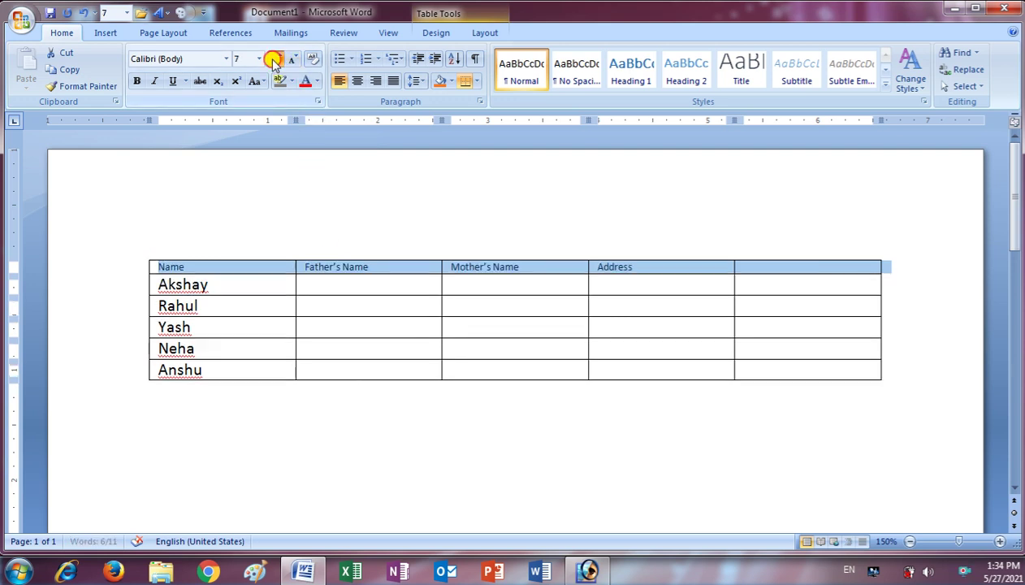
pyautogui.doubleClick(274, 61)
pyautogui.doubleClick(274, 60)
pyautogui.click(274, 60)
pyautogui.doubleClick(275, 60)
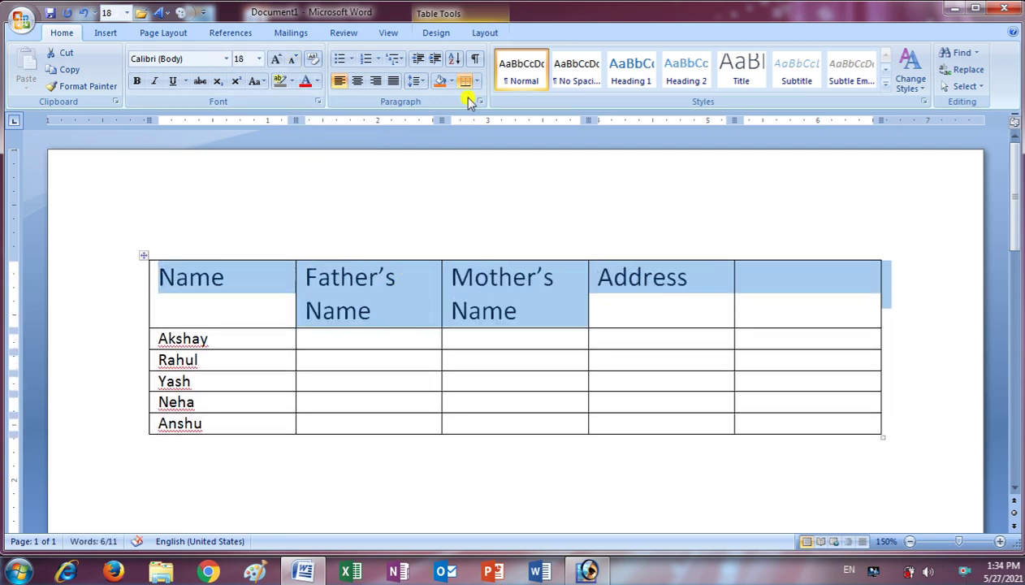
pyautogui.click(484, 34)
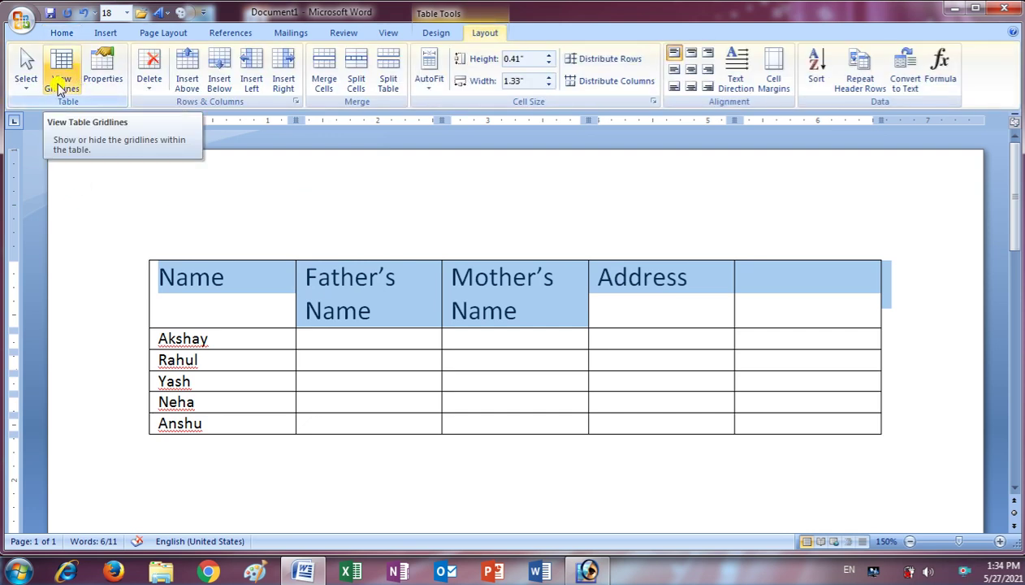
pyautogui.click(337, 305)
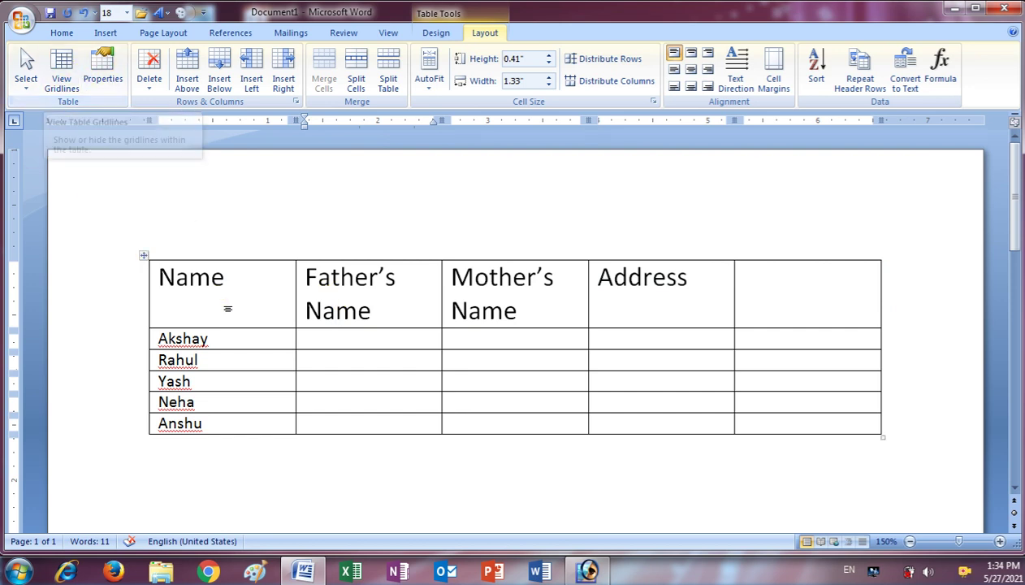
pyautogui.click(65, 77)
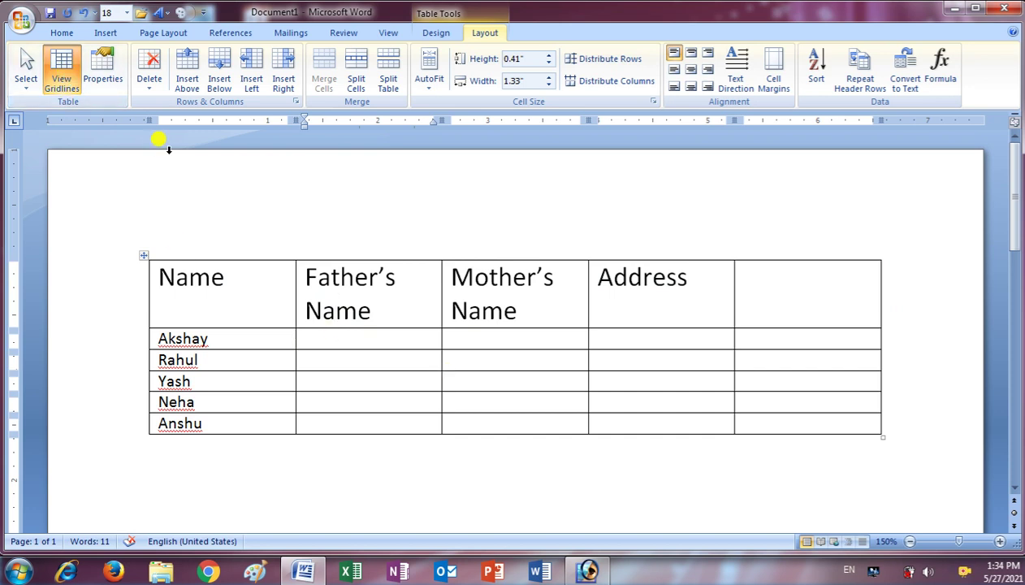
pyautogui.click(62, 79)
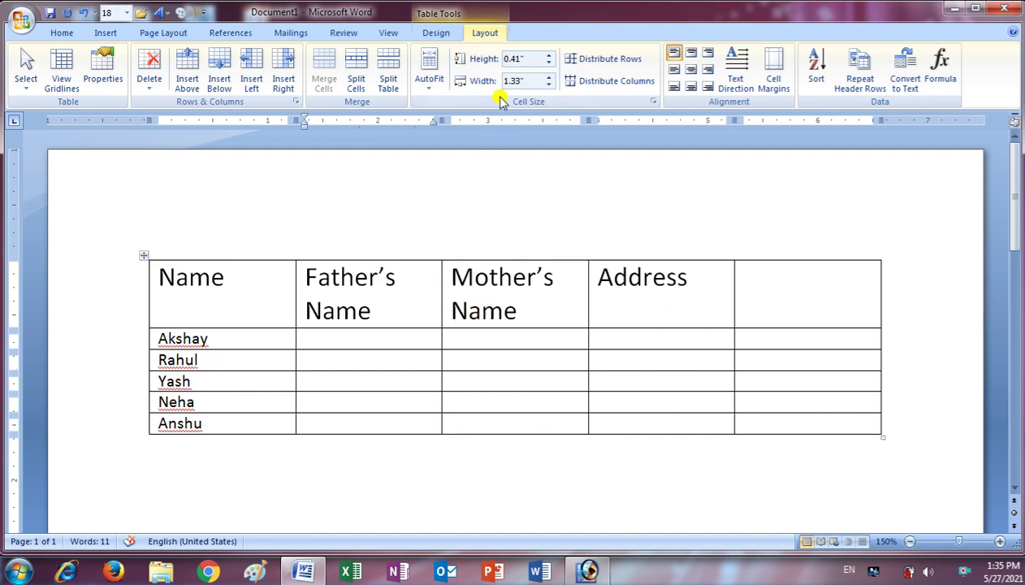
# Step: Apply the orange banded table style, try Table Grid, then reapply the orange style
pyautogui.click(431, 34)
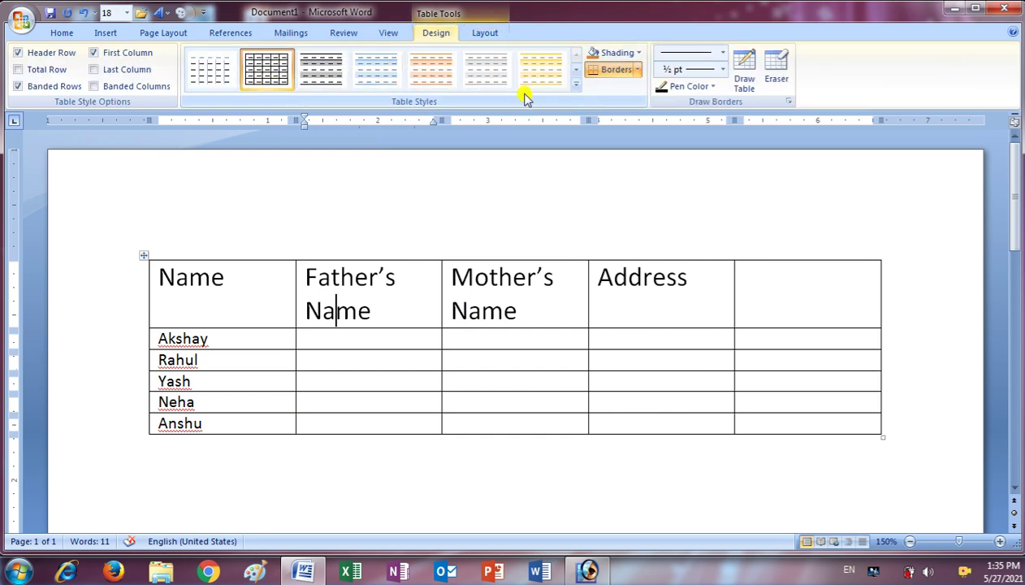
pyautogui.click(430, 69)
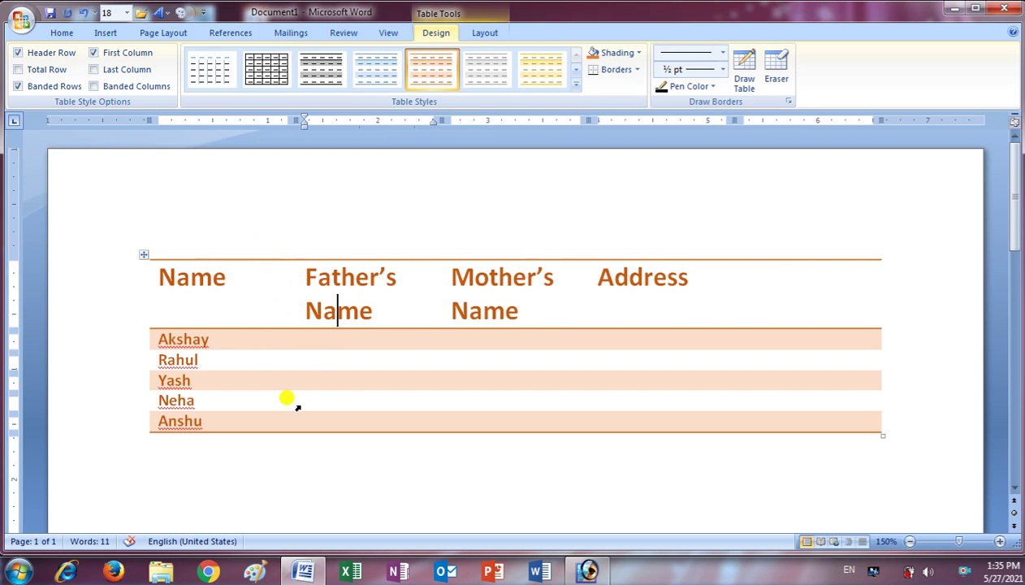
pyautogui.moveTo(333, 382)
pyautogui.click(268, 73)
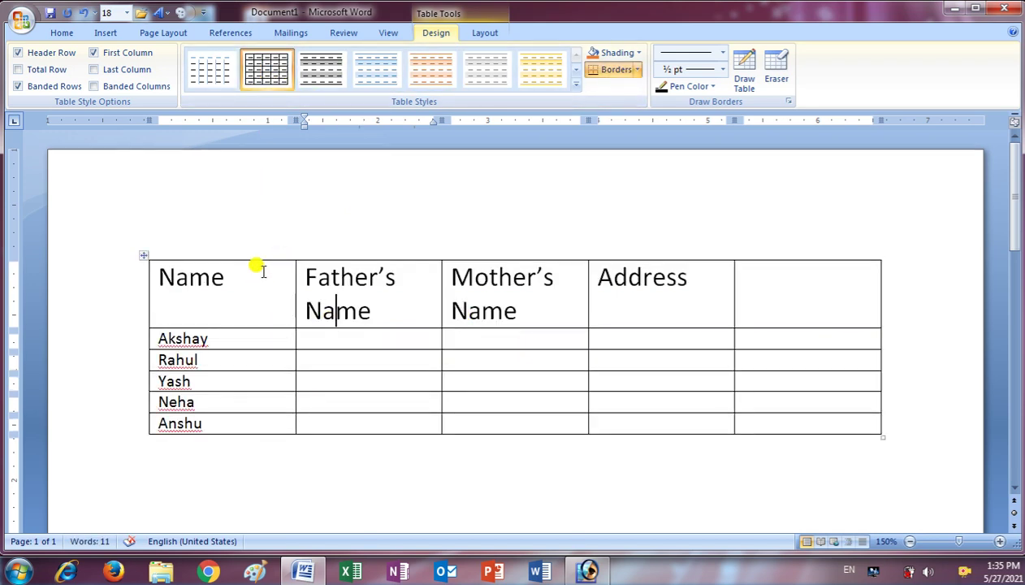
pyautogui.click(431, 69)
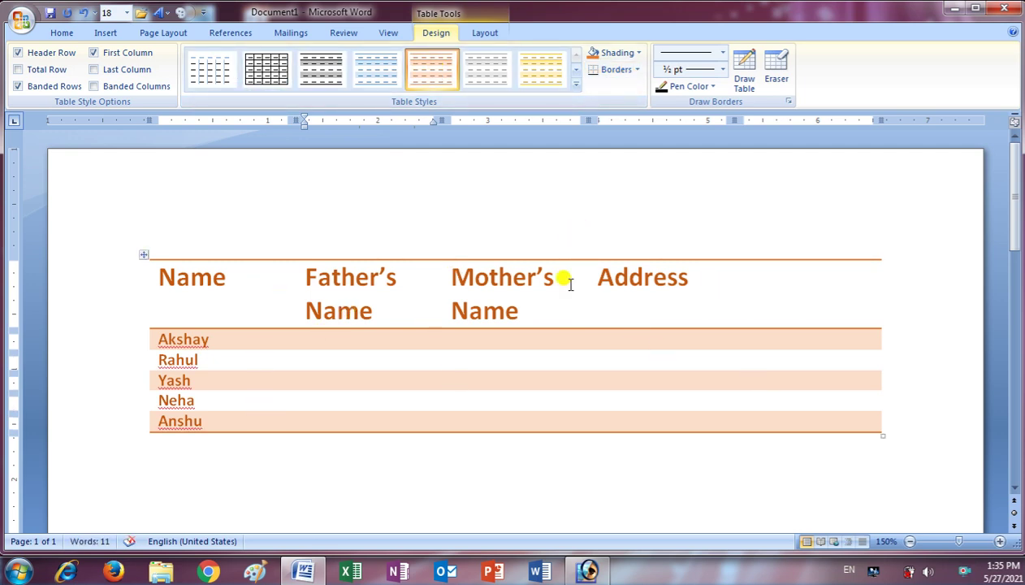
# Step: Turn on View Gridlines so dashed borders show around every cell, including the empty fifth column
pyautogui.click(488, 32)
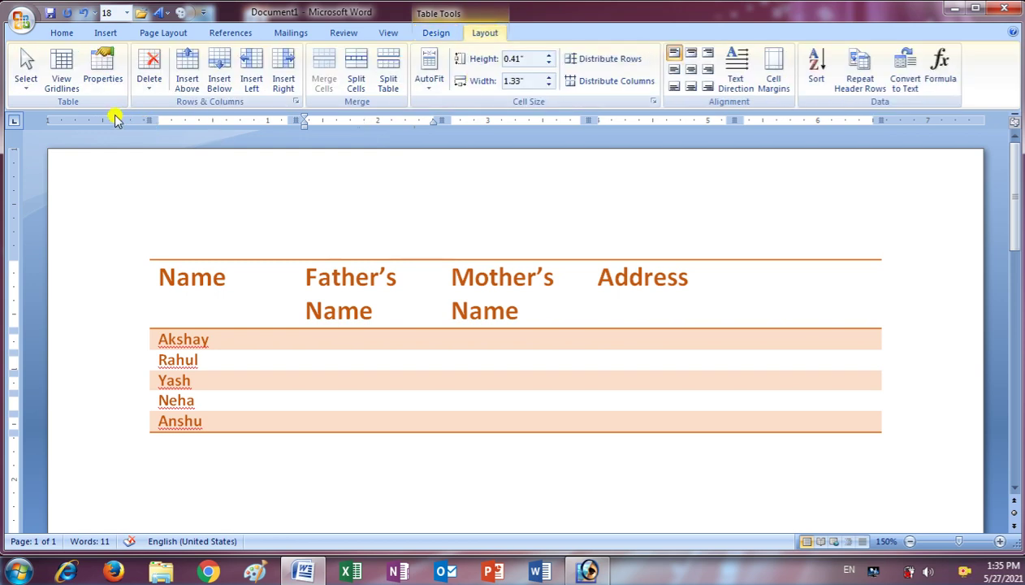
pyautogui.click(59, 88)
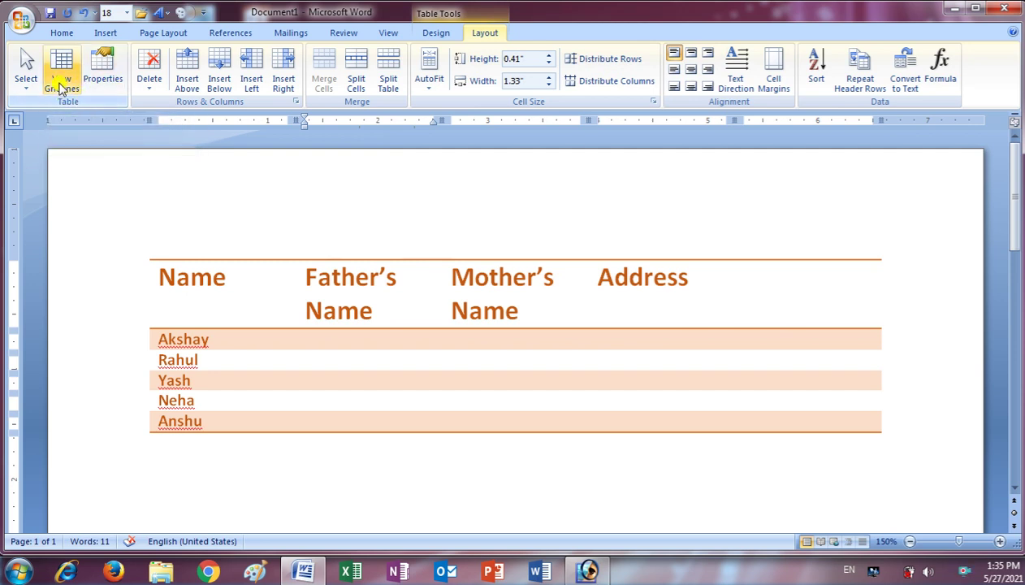
pyautogui.click(59, 87)
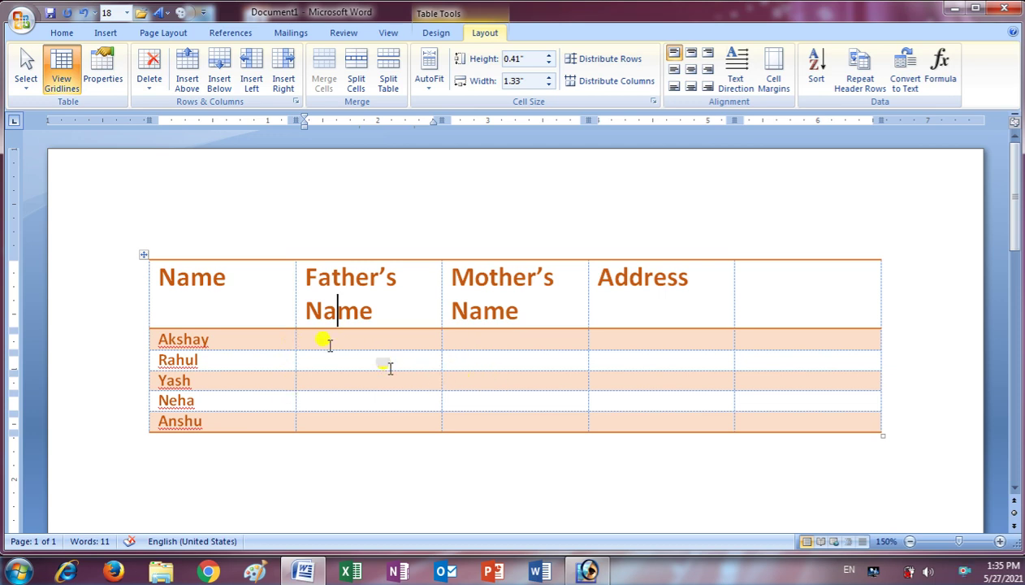
pyautogui.click(56, 81)
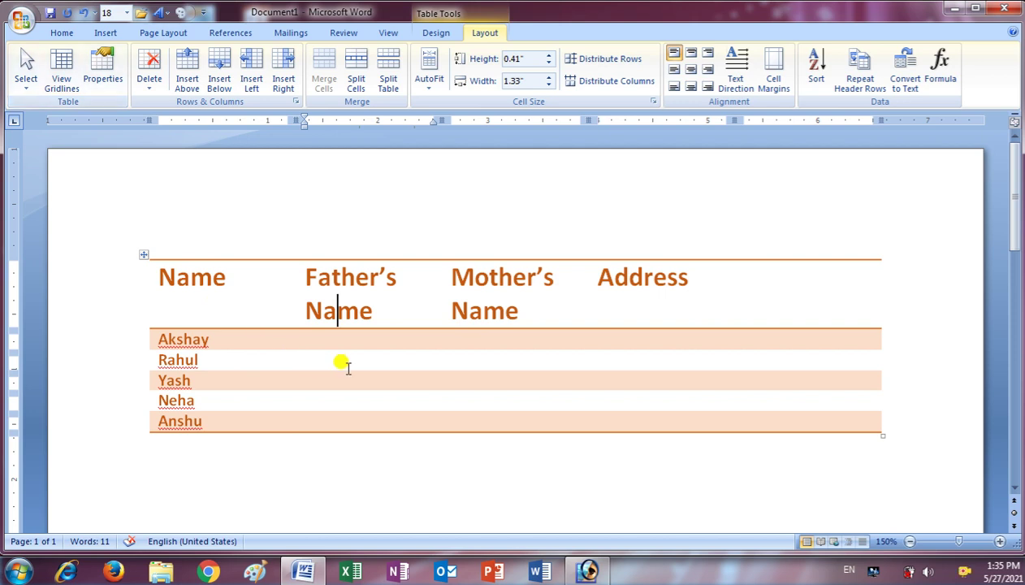
pyautogui.click(68, 85)
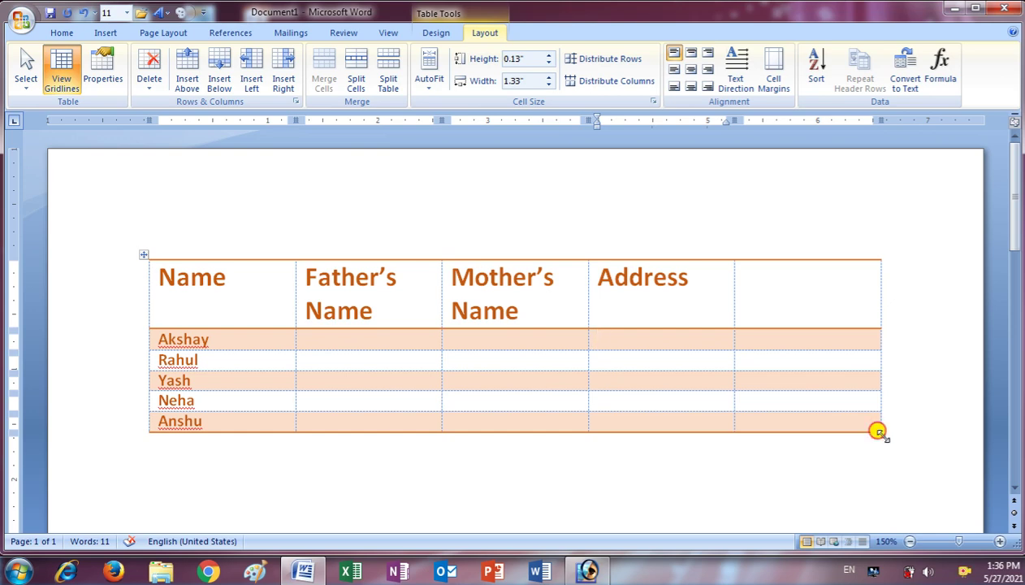
# Step: Drag the table's bottom-right resize handle left to narrow the table
pyautogui.moveTo(882, 435)
pyautogui.mouseDown()
pyautogui.moveTo(744, 399)
pyautogui.moveTo(521, 380)
pyautogui.mouseUp()
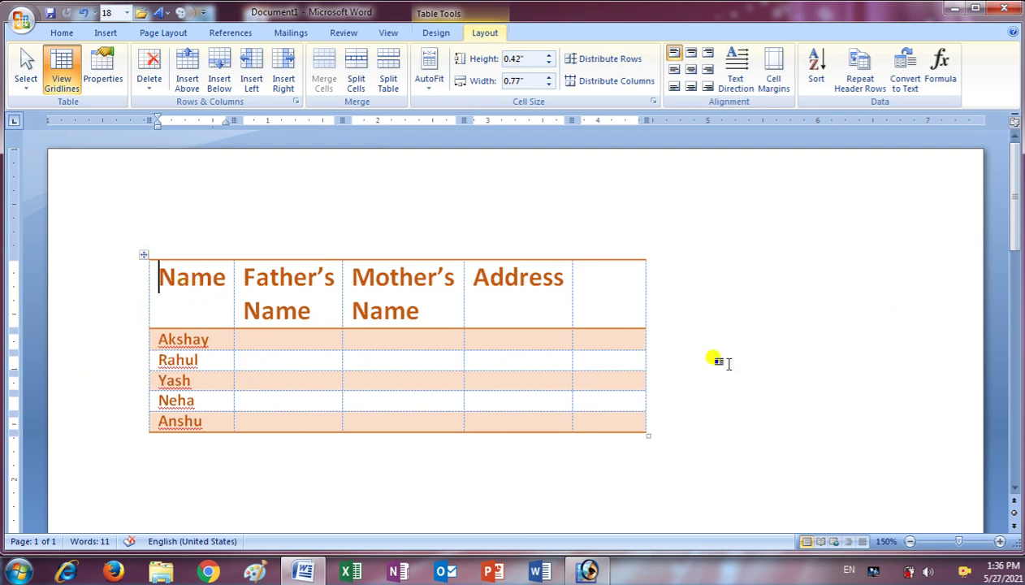
pyautogui.click(105, 81)
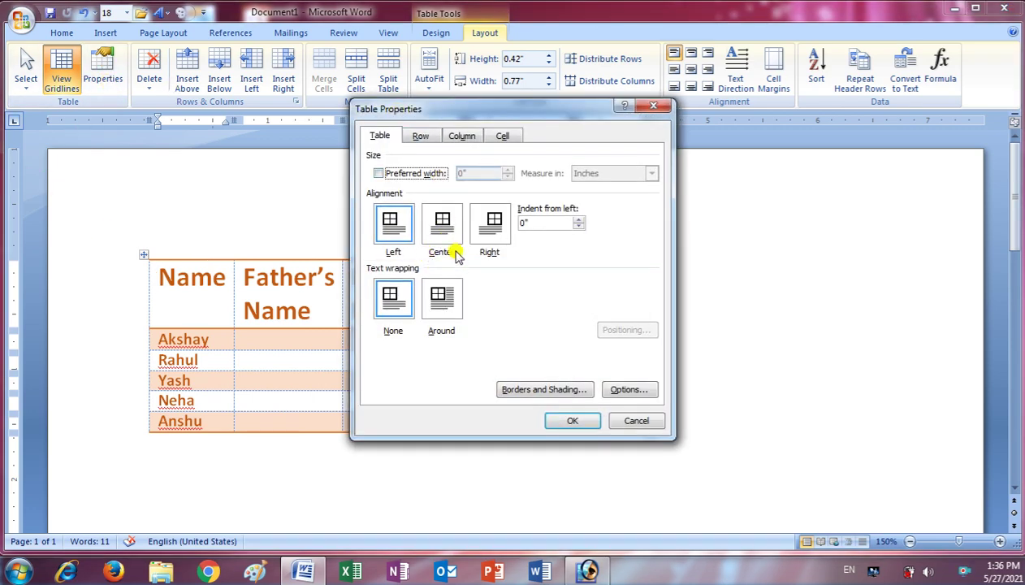
pyautogui.click(442, 222)
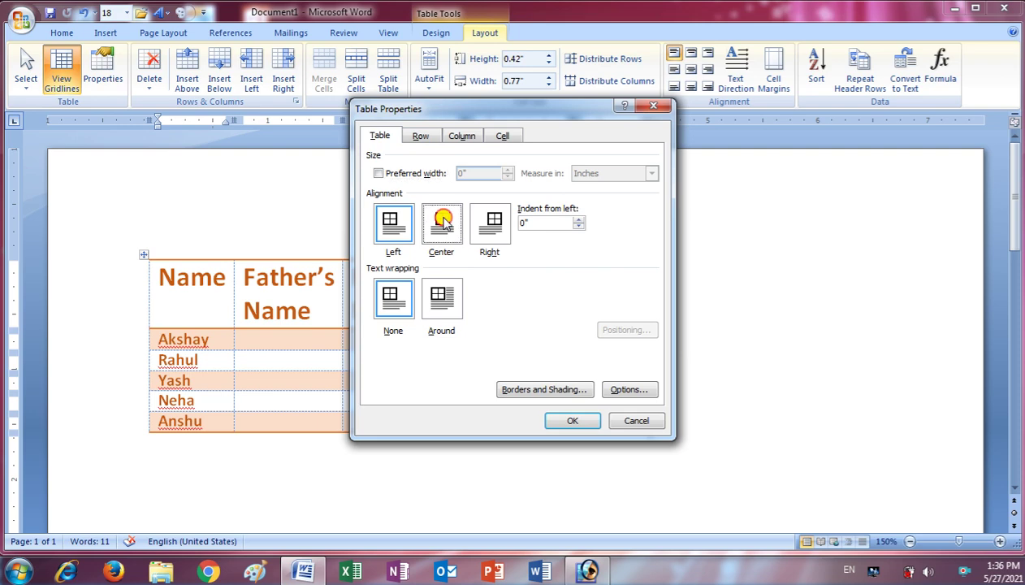
pyautogui.click(569, 420)
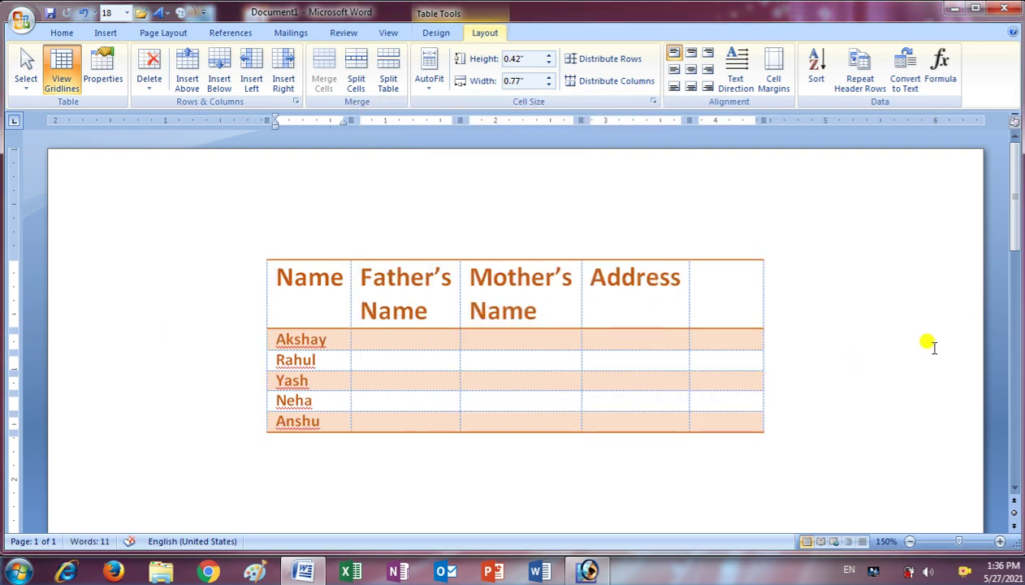
pyautogui.click(99, 70)
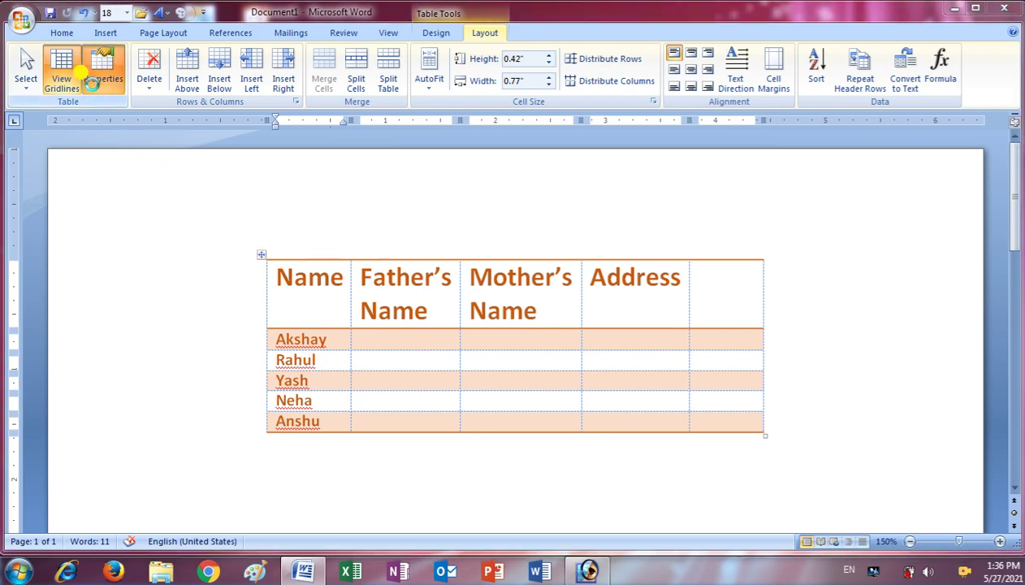
pyautogui.click(490, 224)
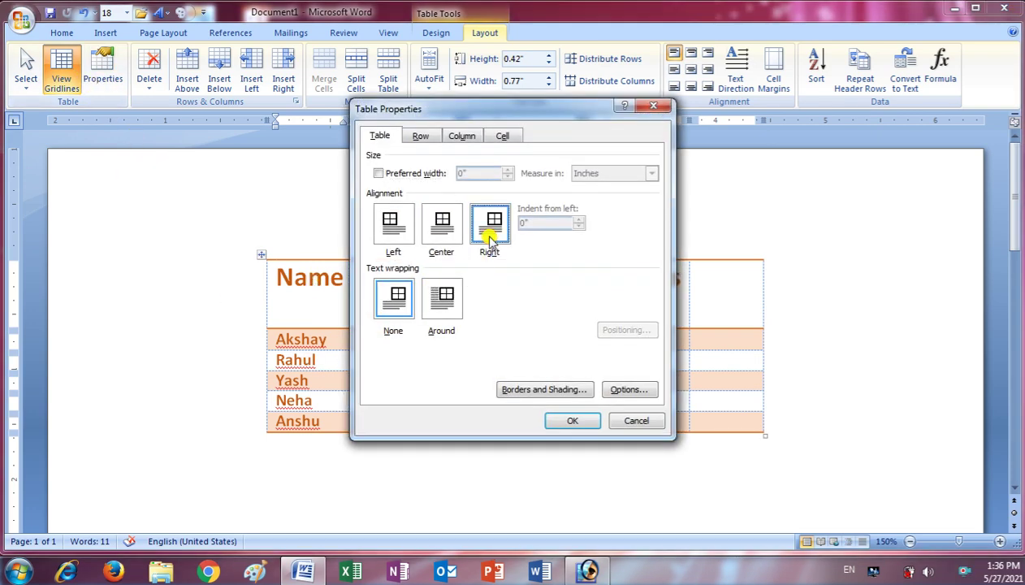
pyautogui.click(575, 422)
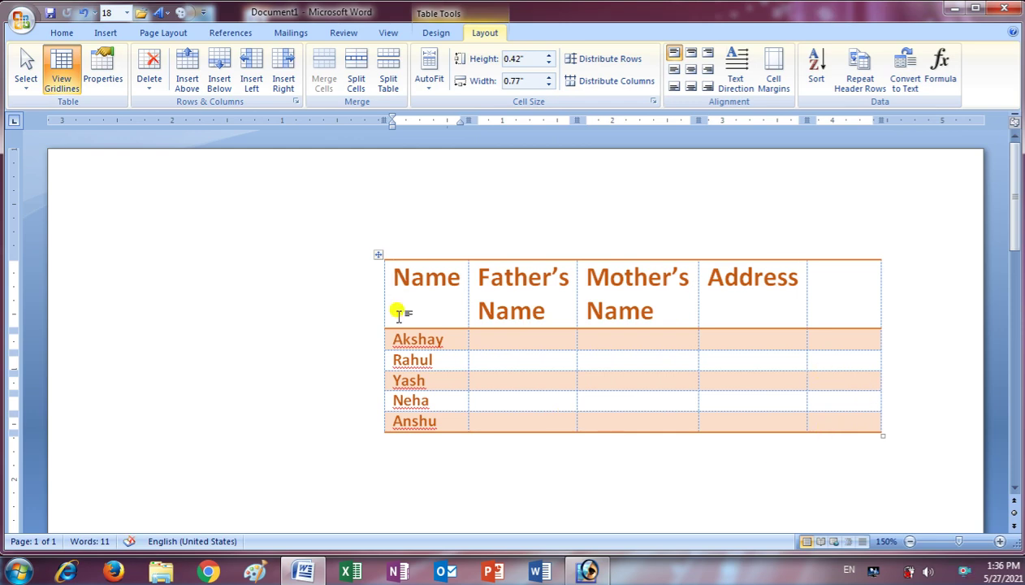
pyautogui.click(104, 81)
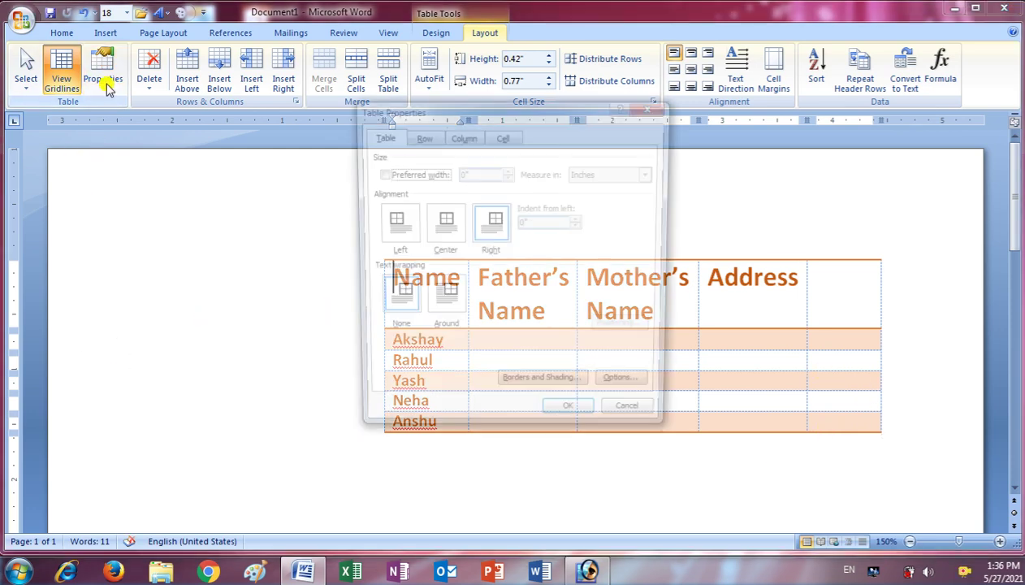
pyautogui.click(397, 225)
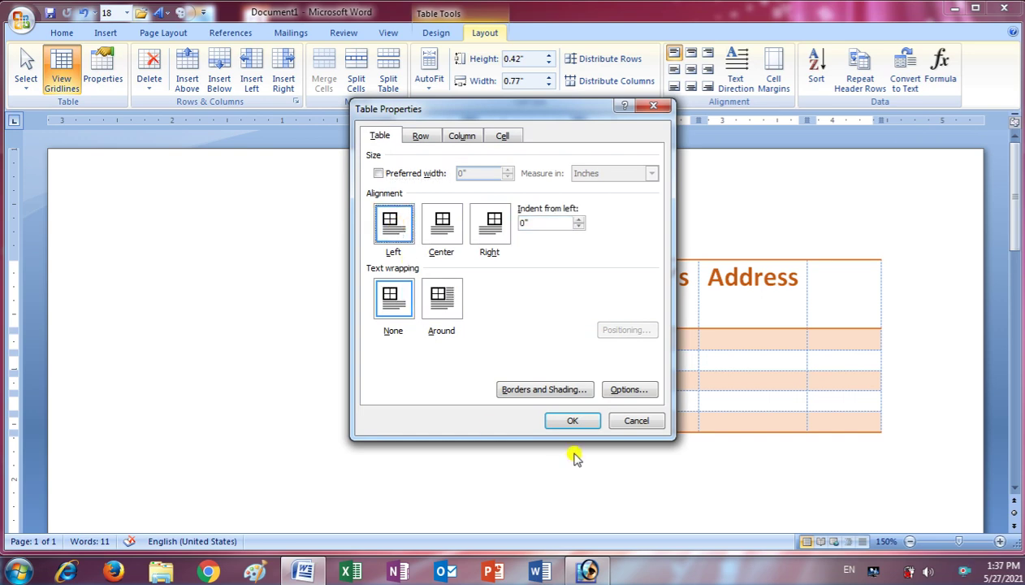
pyautogui.click(573, 420)
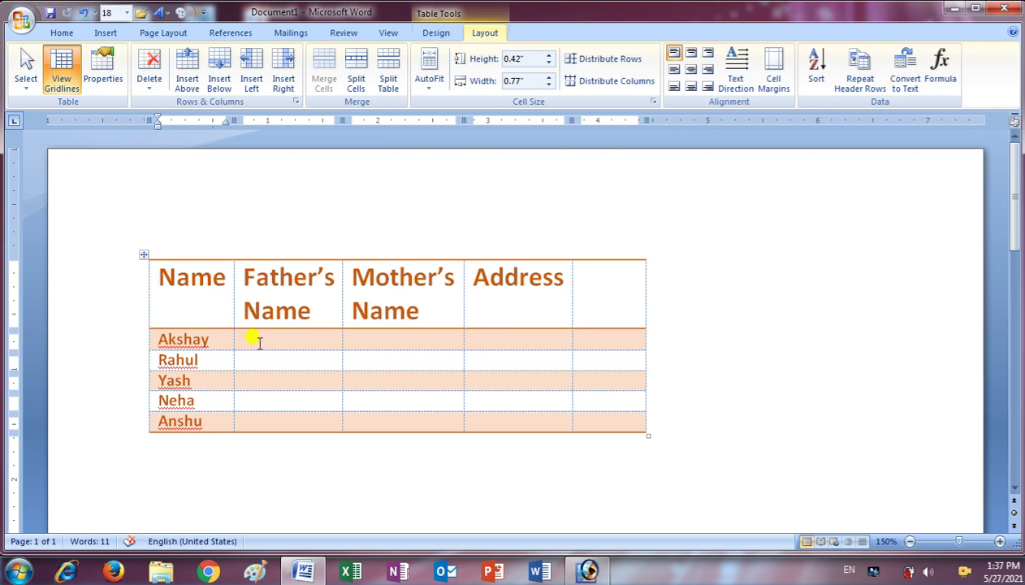
# Step: Delete the empty fifth header cell, shifting cells left
pyautogui.click(600, 273)
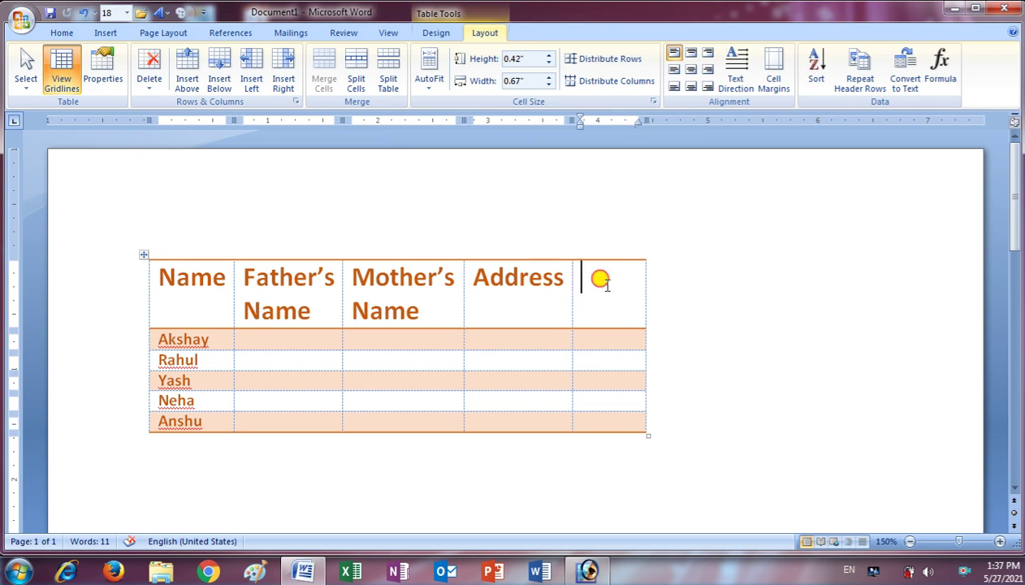
pyautogui.click(150, 84)
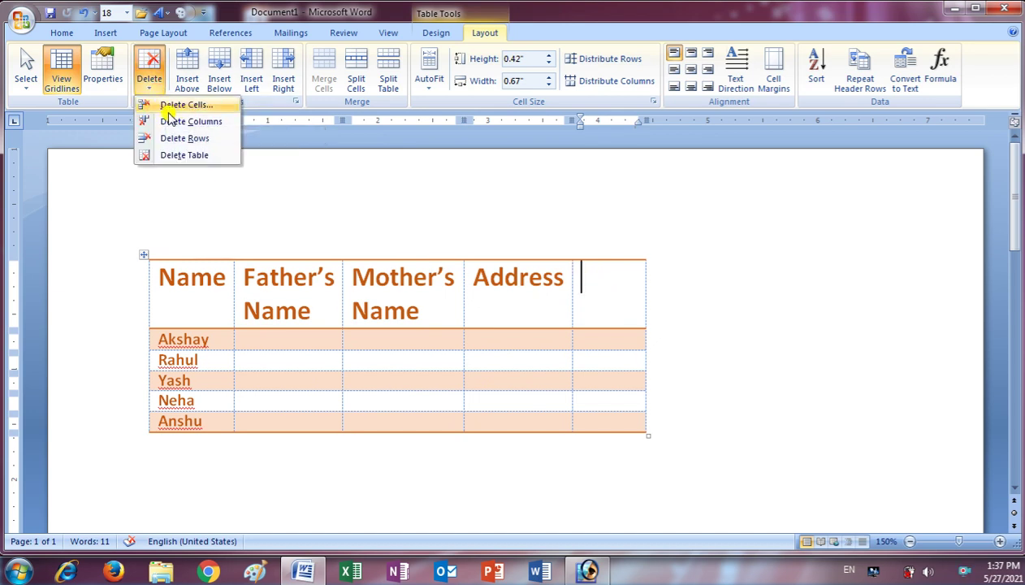
pyautogui.click(198, 106)
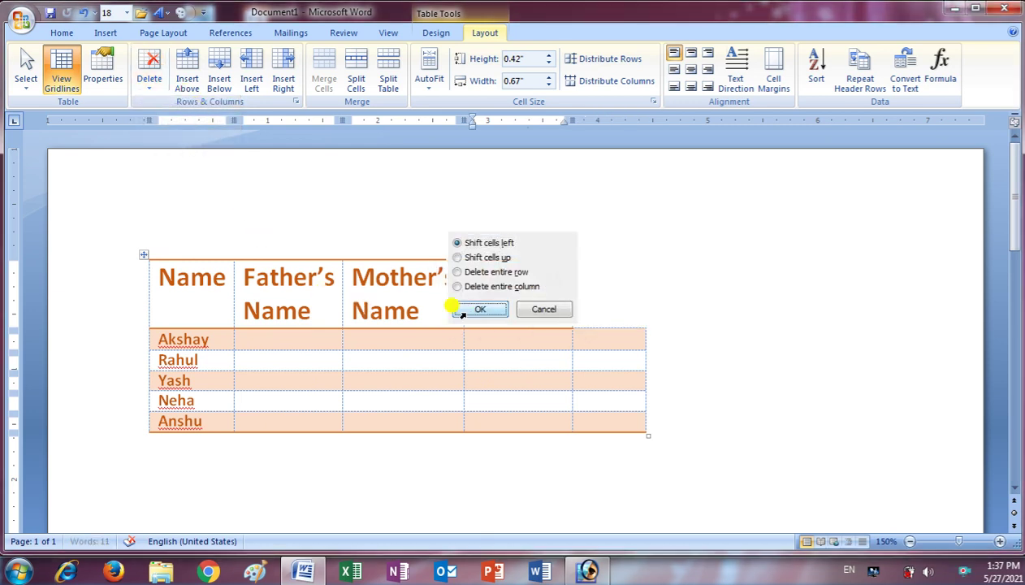
pyautogui.click(478, 310)
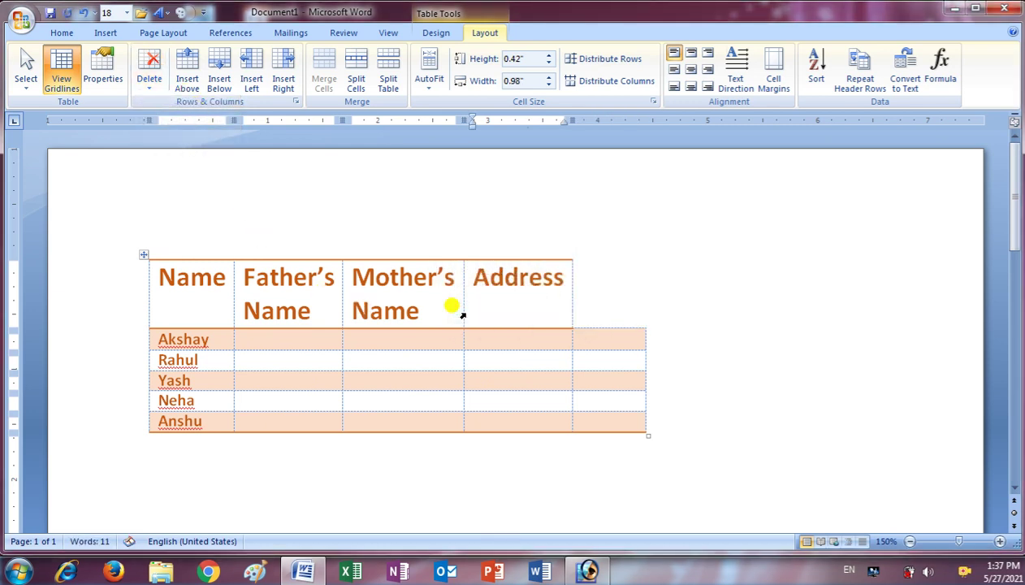
# Step: Delete the remaining empty fifth column with Delete Columns
pyautogui.click(627, 333)
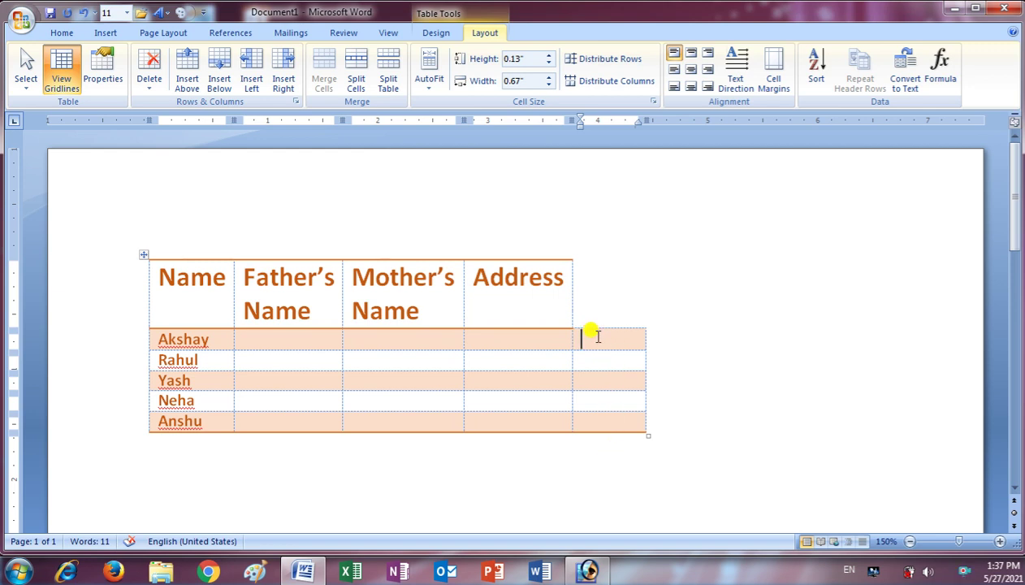
pyautogui.click(145, 92)
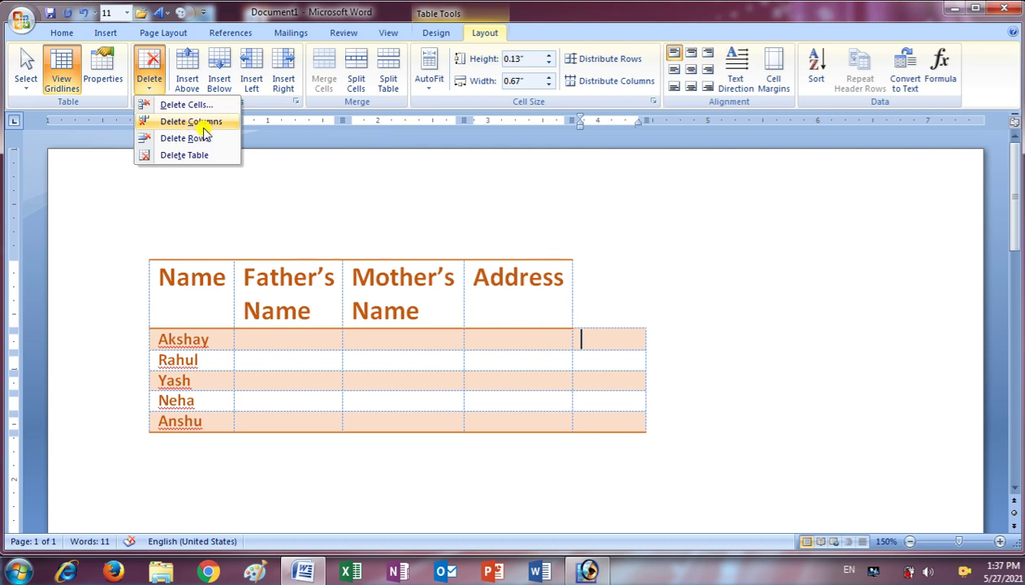
pyautogui.click(202, 128)
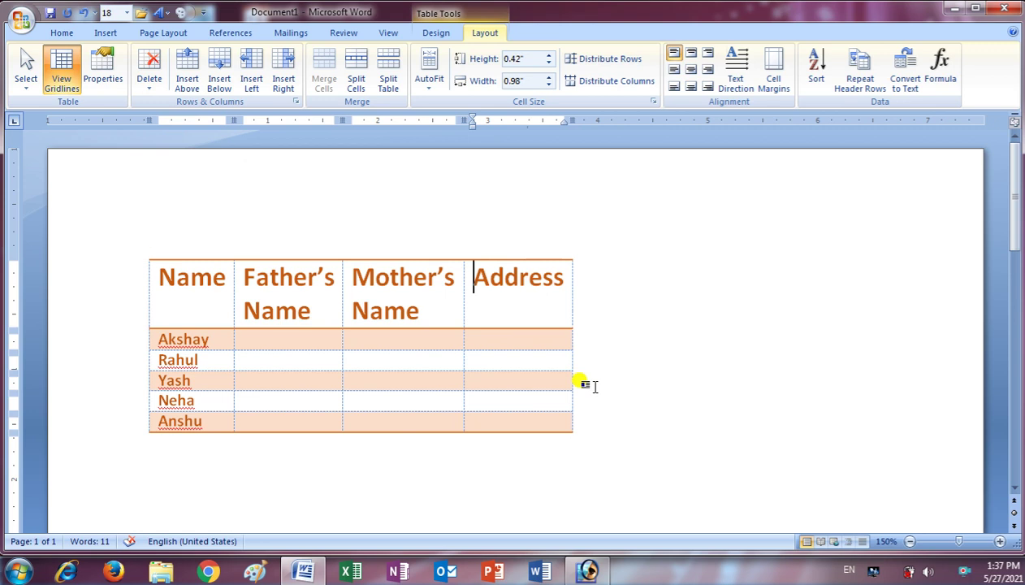
pyautogui.click(188, 285)
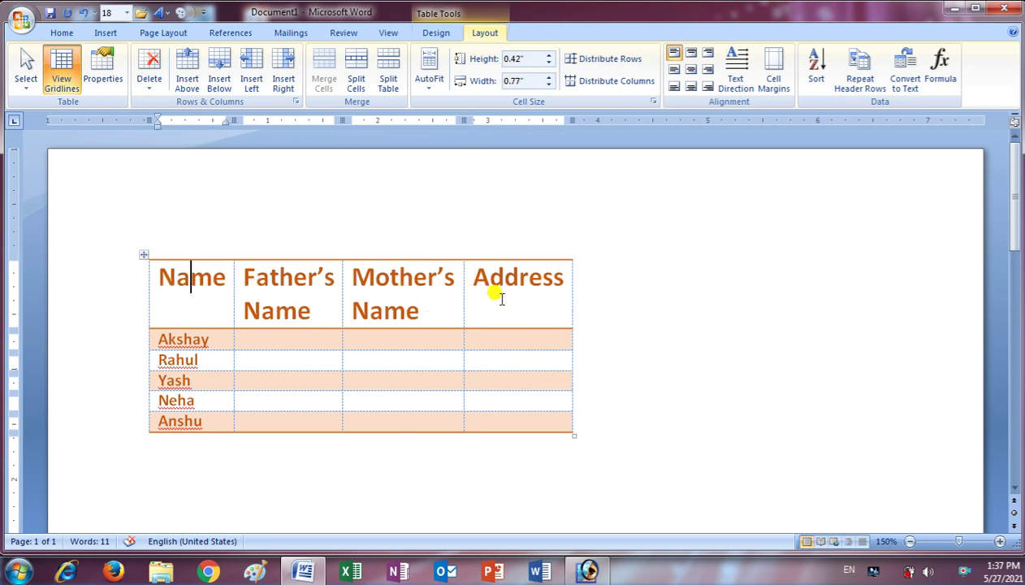
pyautogui.click(277, 281)
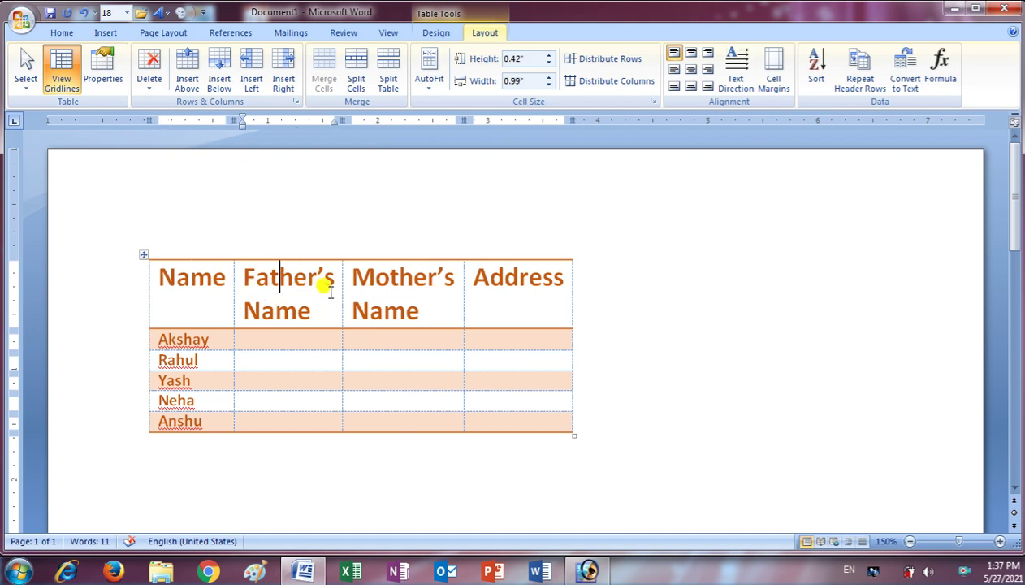
pyautogui.click(151, 87)
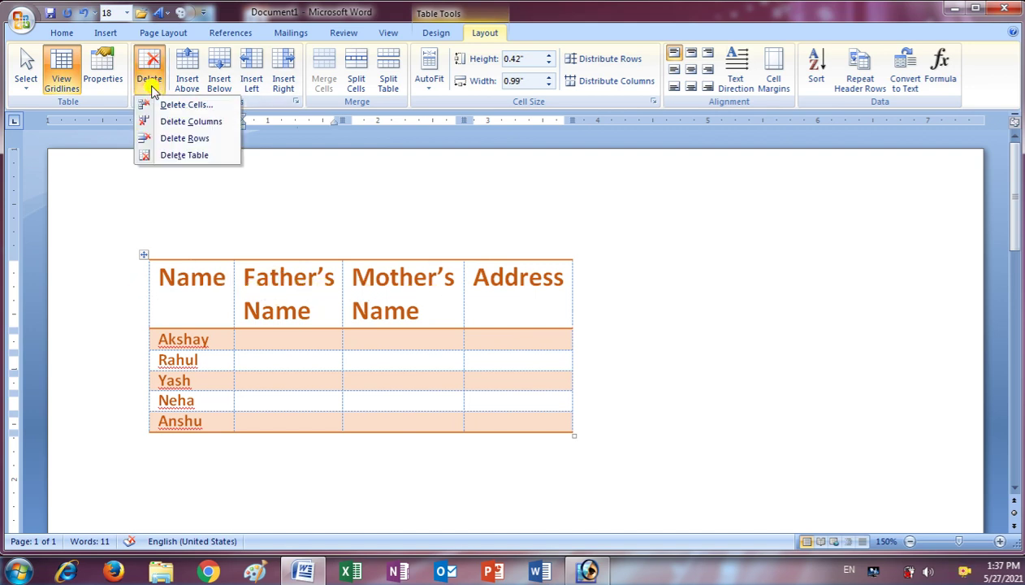
pyautogui.click(195, 139)
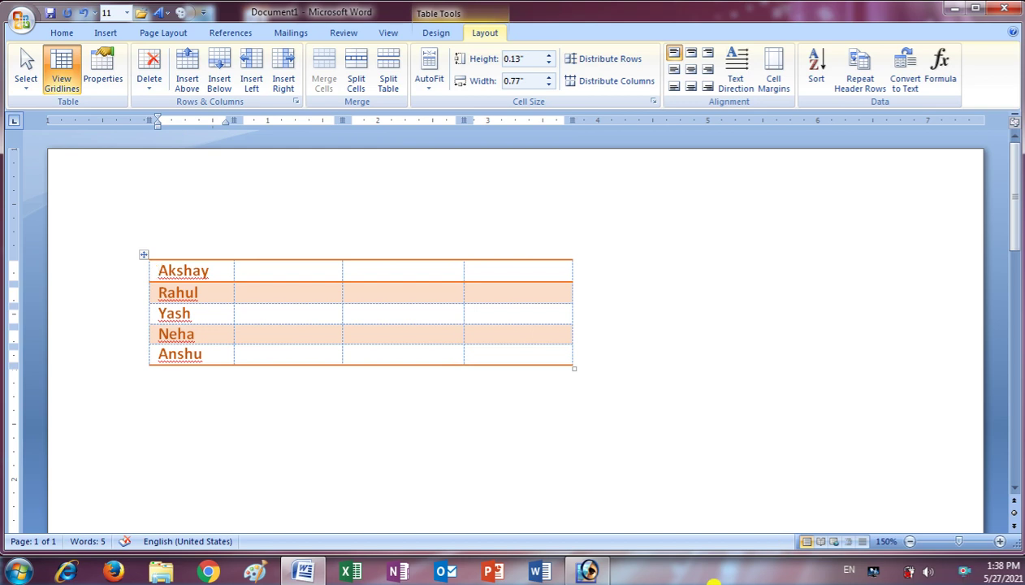
pyautogui.hotkey('ctrl', 'z')
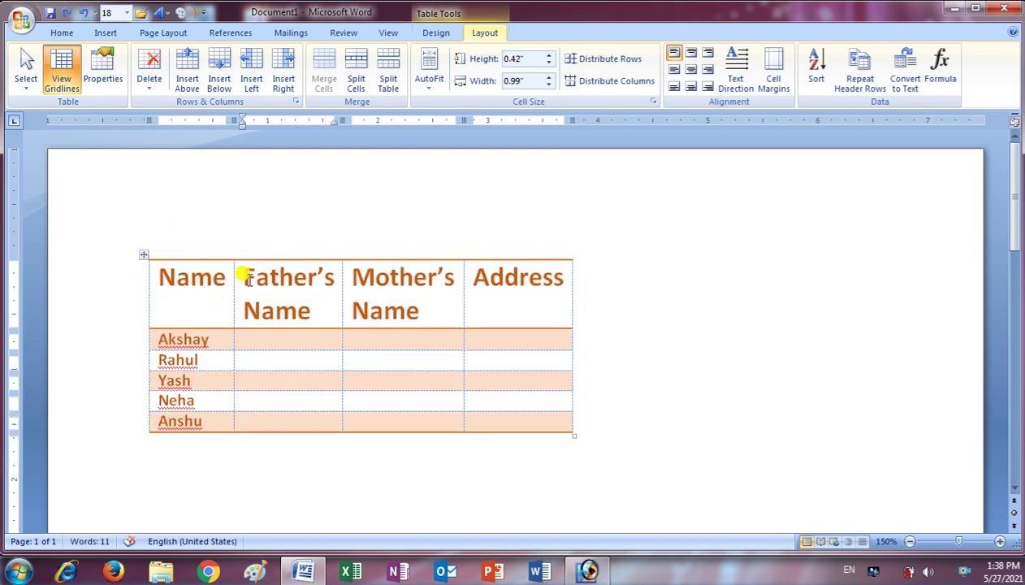
pyautogui.click(148, 77)
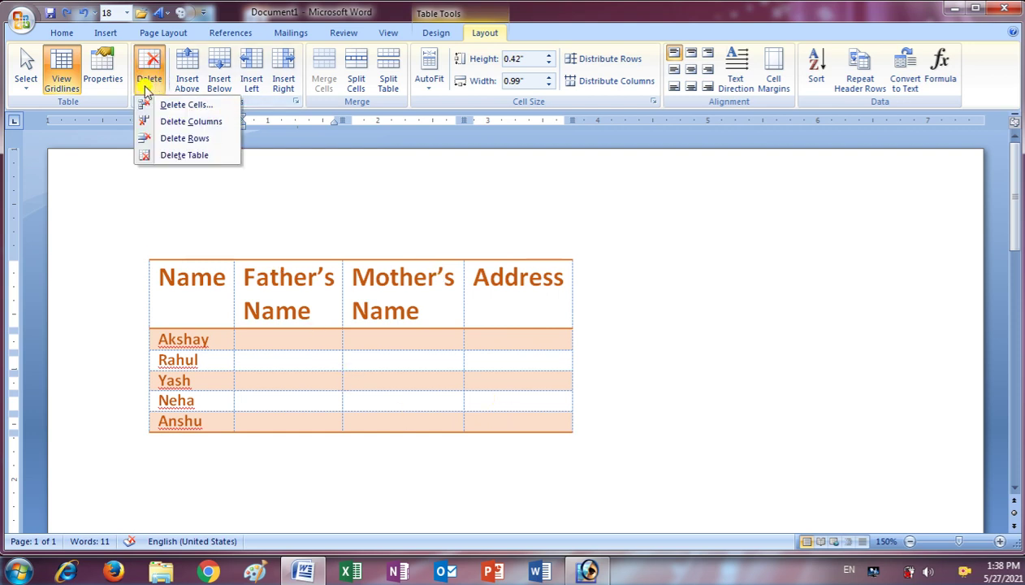
pyautogui.click(184, 155)
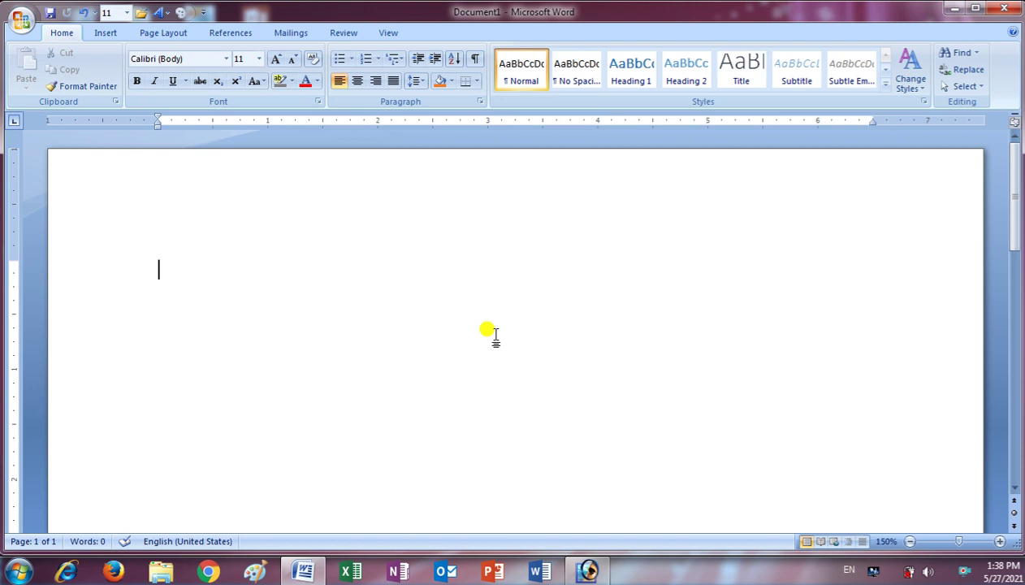
pyautogui.hotkey('ctrl', 'z')
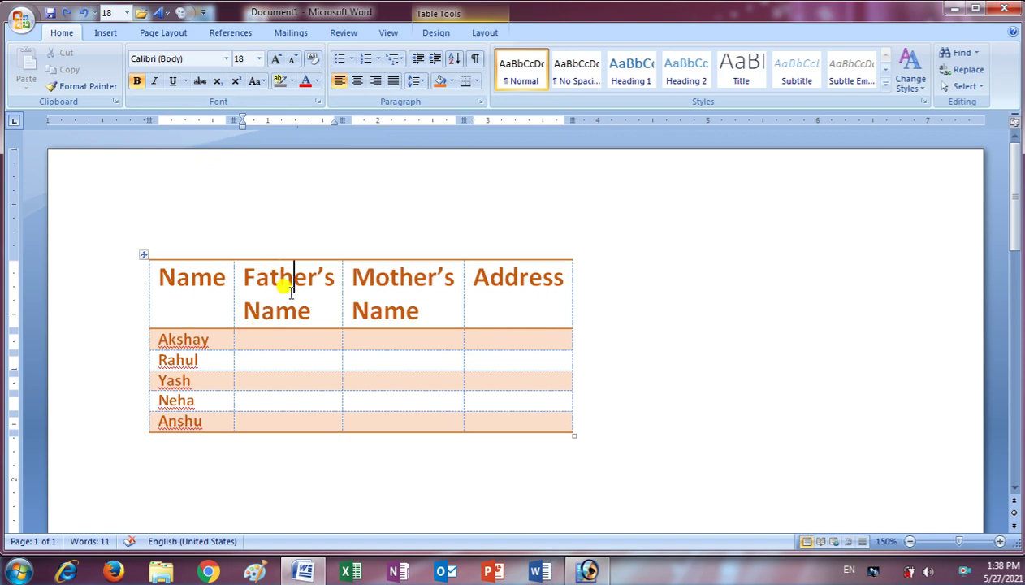
pyautogui.click(486, 33)
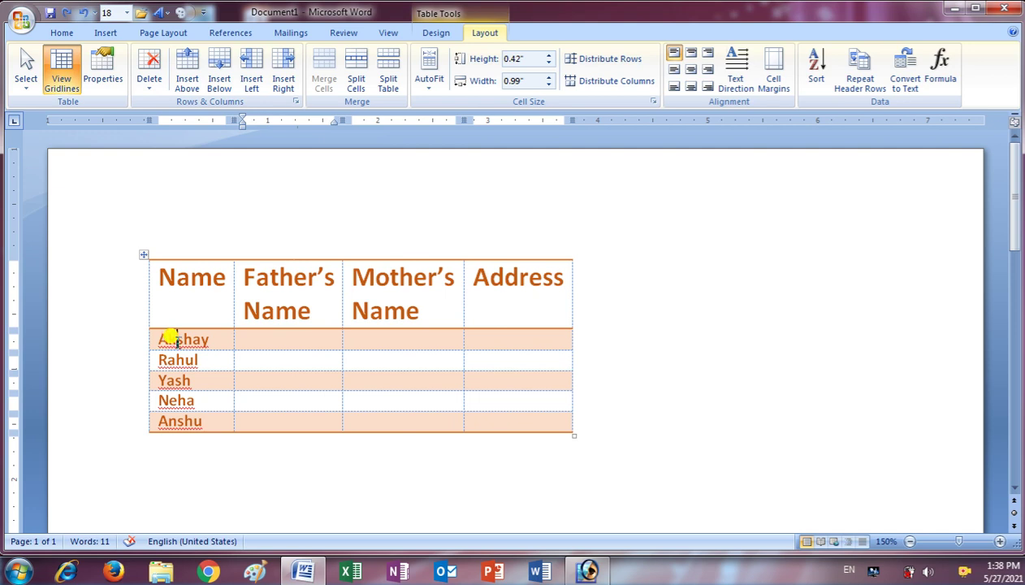
pyautogui.click(176, 340)
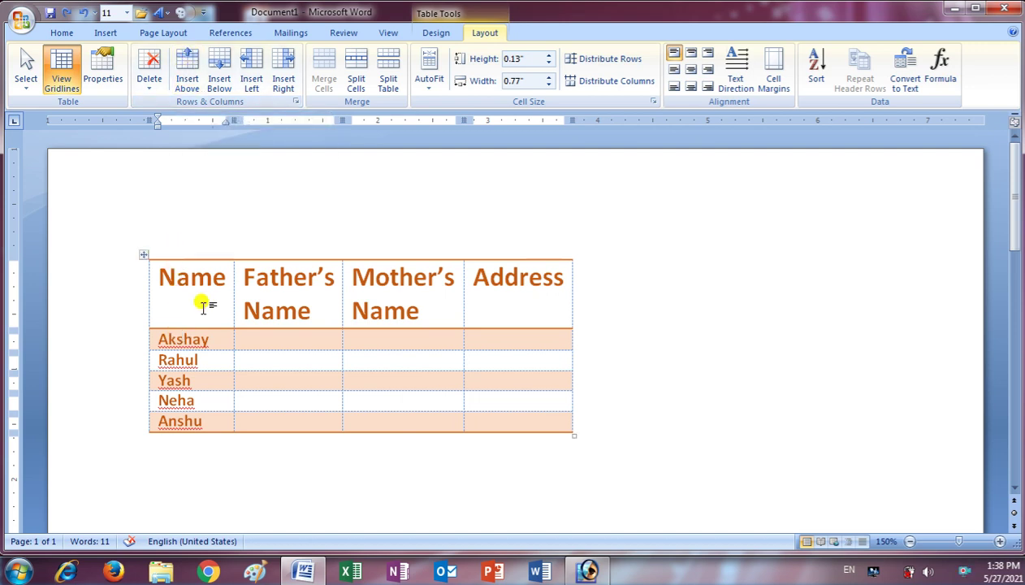
# Step: Insert new rows above Akshay and Yash for Deepak and Suraj
pyautogui.click(194, 66)
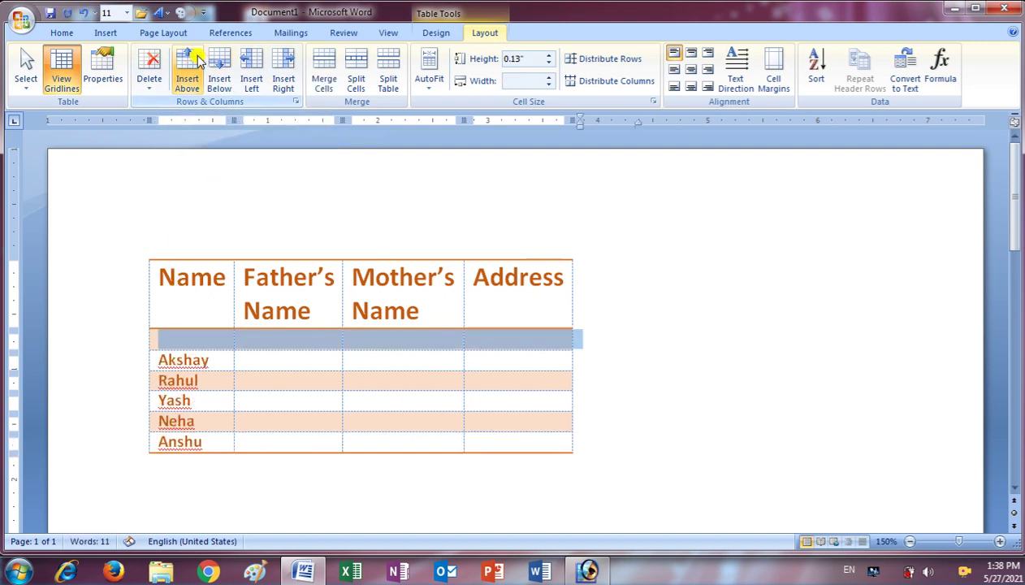
pyautogui.click(192, 337)
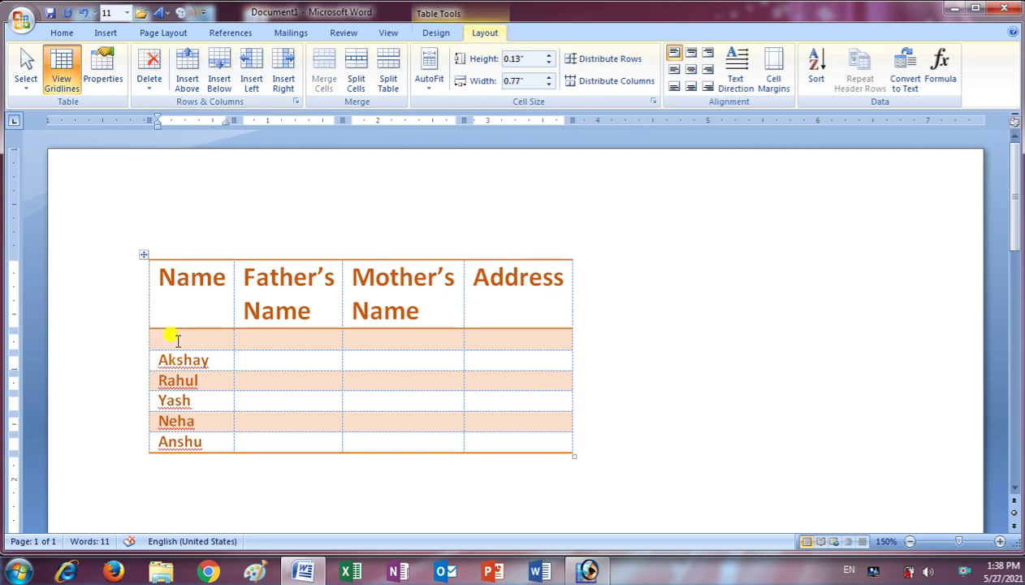
pyautogui.write('Deepak')
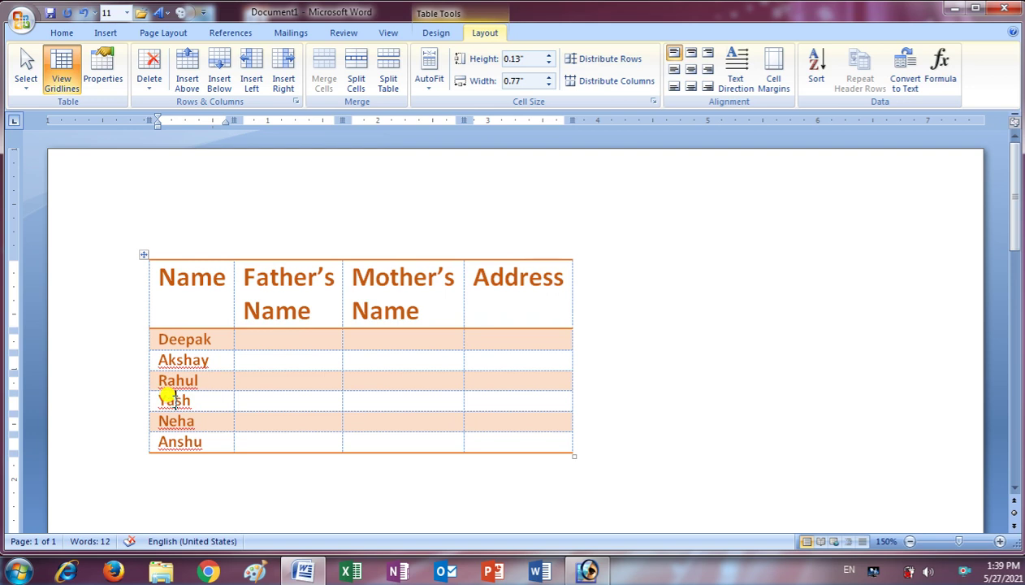
pyautogui.click(187, 69)
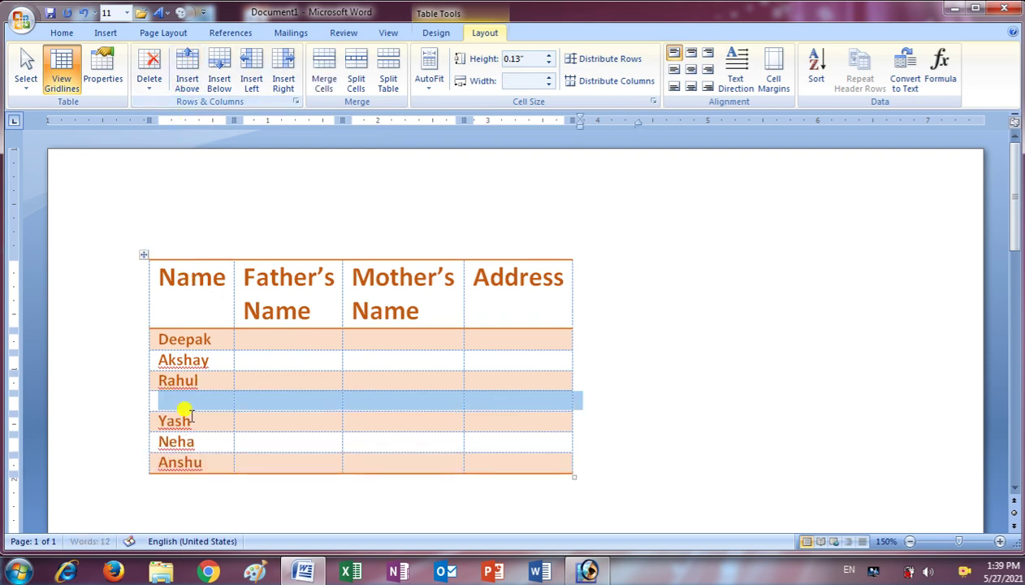
pyautogui.click(190, 398)
pyautogui.write('Suraj')
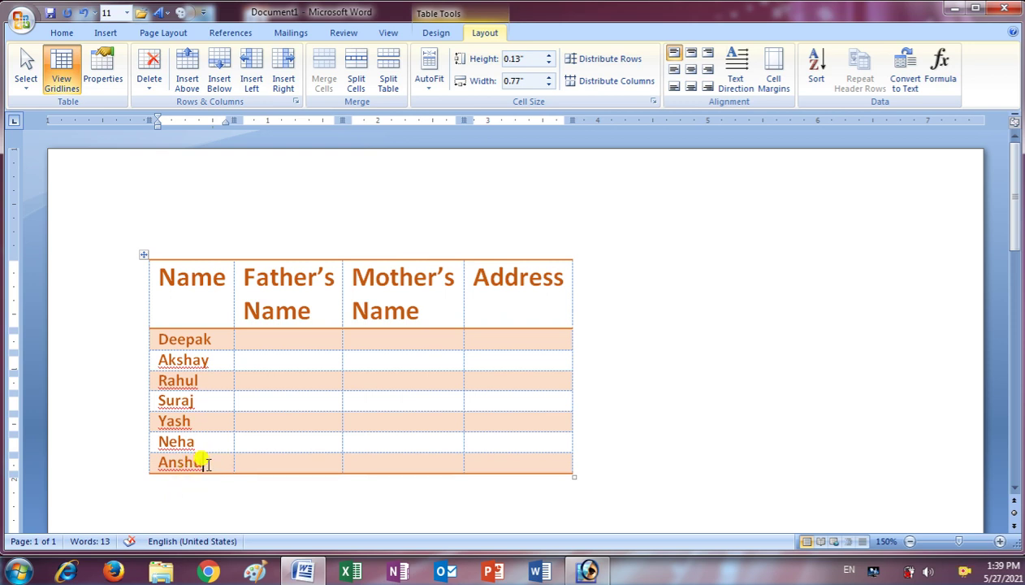
# Step: Add a Swati row below Anshu and a Nisha row below Neha
pyautogui.click(226, 69)
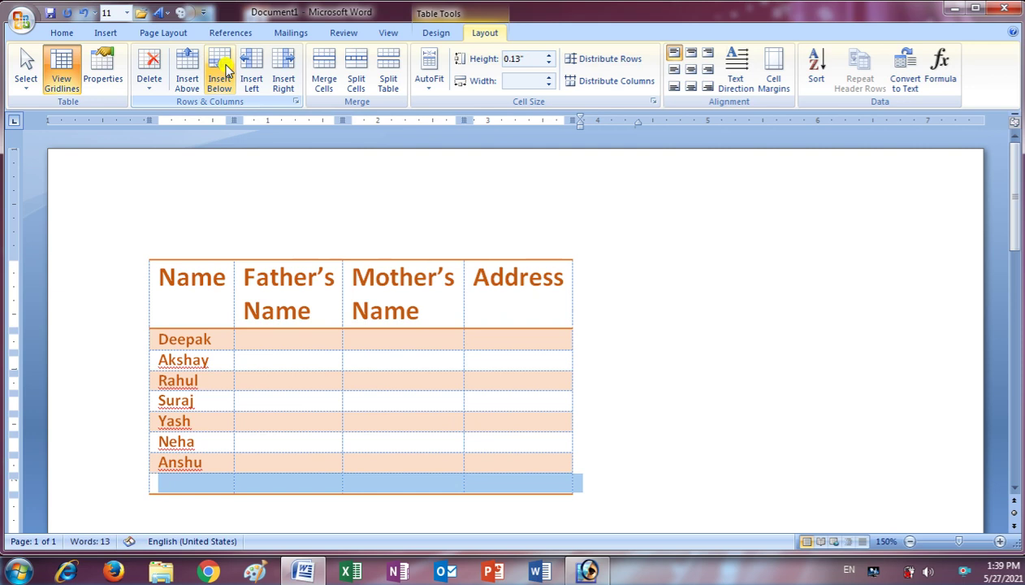
pyautogui.click(187, 484)
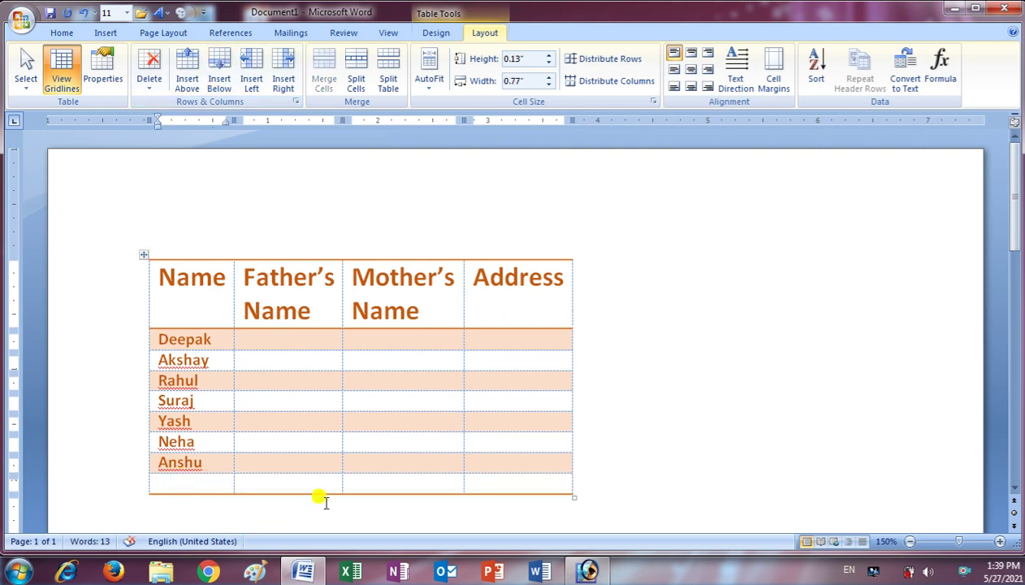
pyautogui.write('Swati')
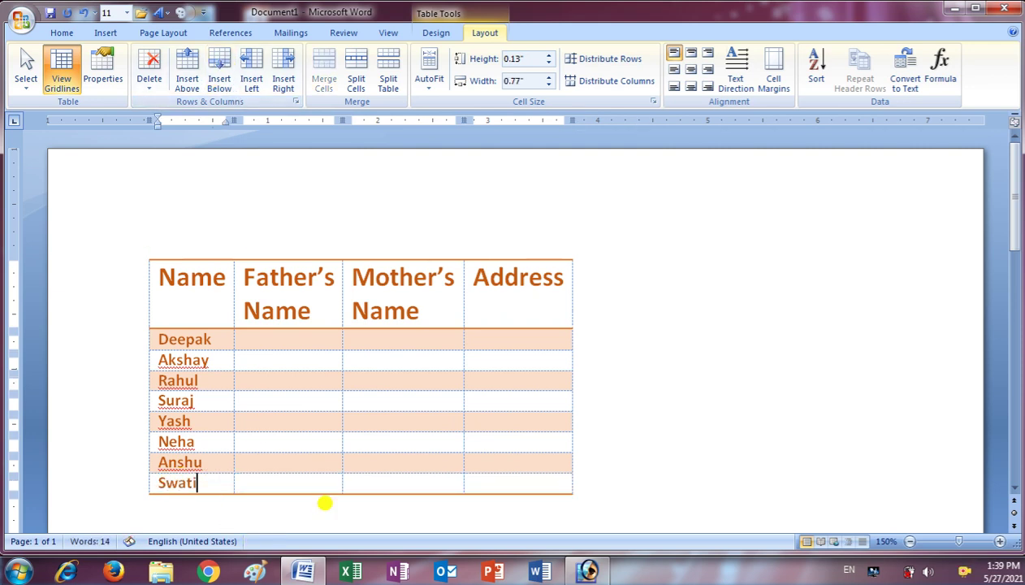
pyautogui.click(195, 441)
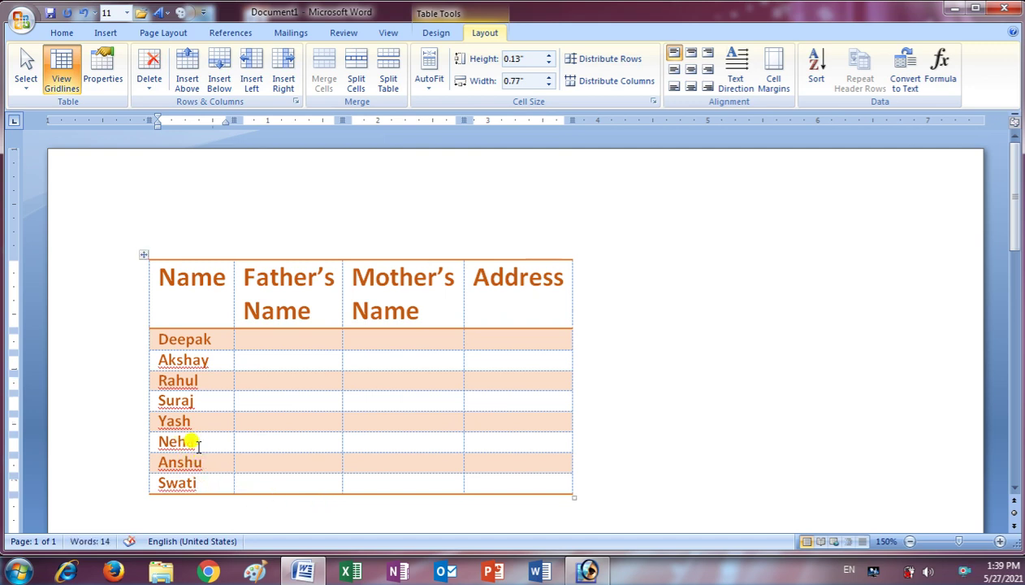
pyautogui.click(218, 72)
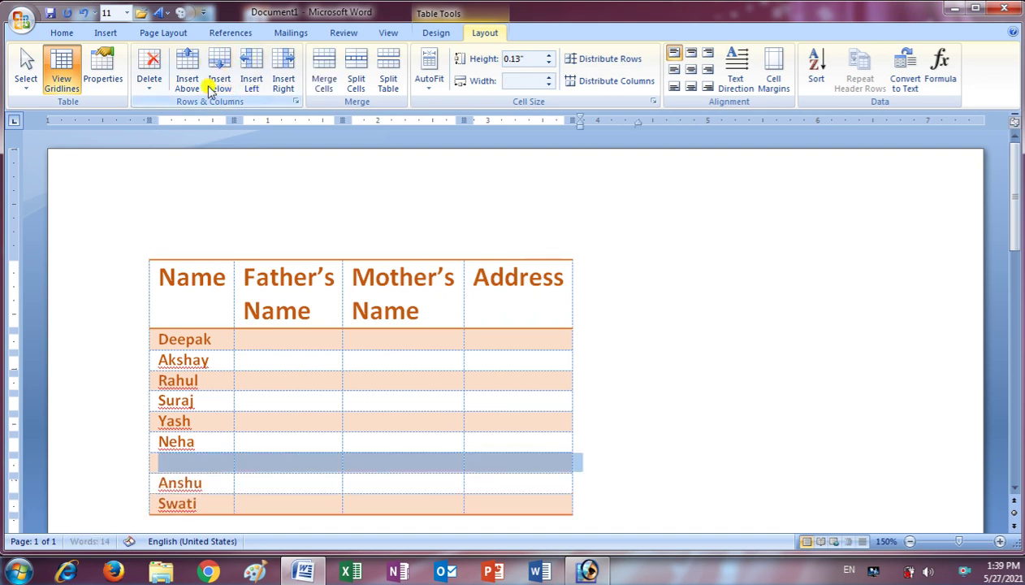
pyautogui.click(192, 460)
pyautogui.write('Nisha')
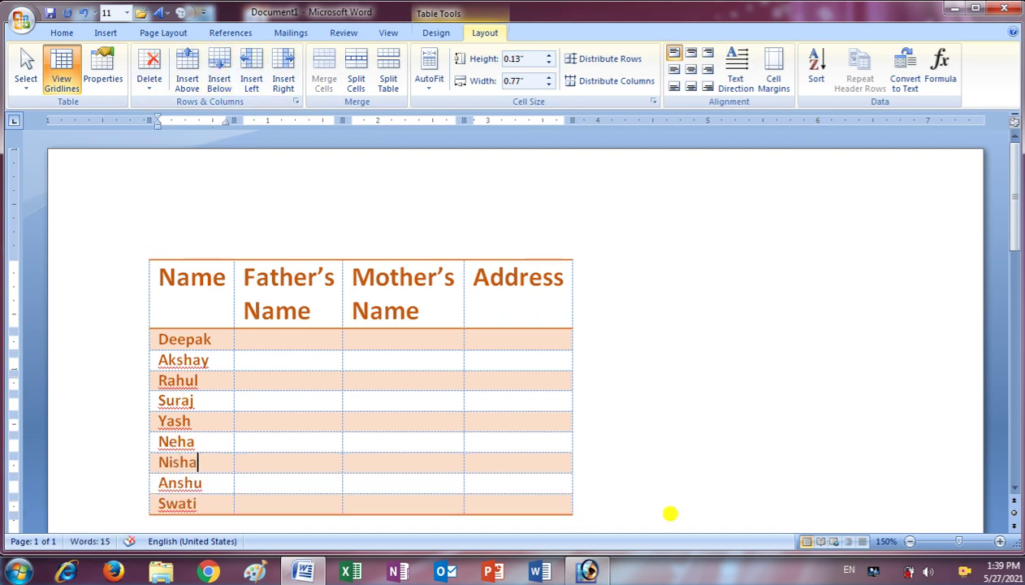
# Step: Add three empty rows at the bottom of the student table
pyautogui.scroll(-3, 199, 460)
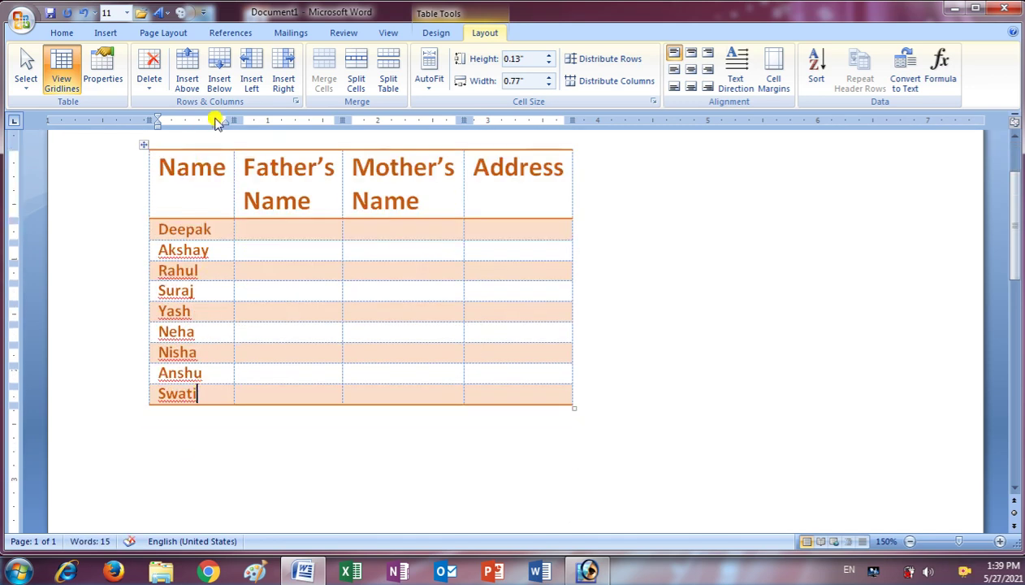
pyautogui.click(221, 73)
pyautogui.click(224, 74)
pyautogui.click(225, 73)
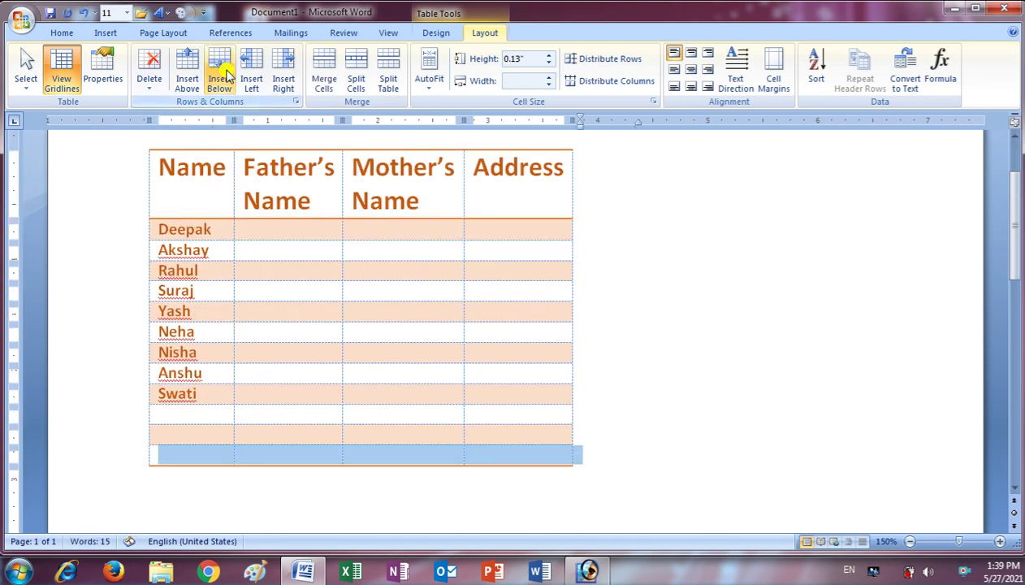
pyautogui.click(194, 457)
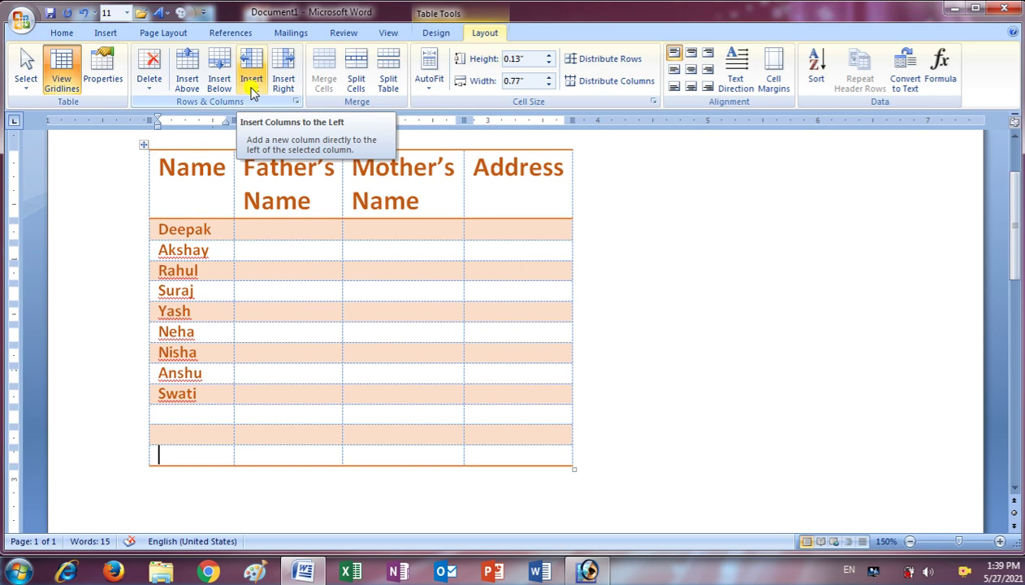
pyautogui.scroll(2, 248, 362)
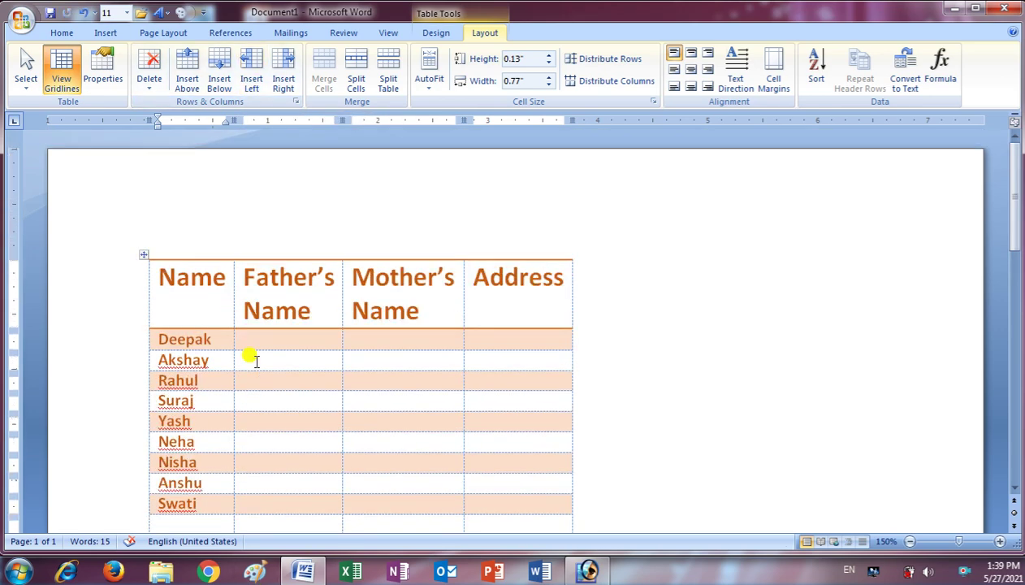
pyautogui.click(256, 276)
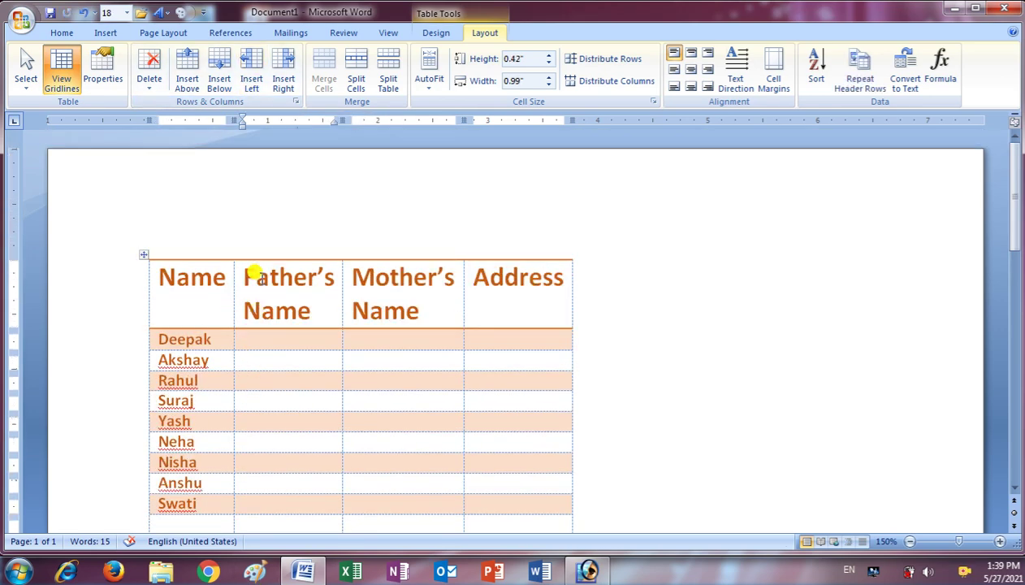
pyautogui.scroll(-2, 202, 289)
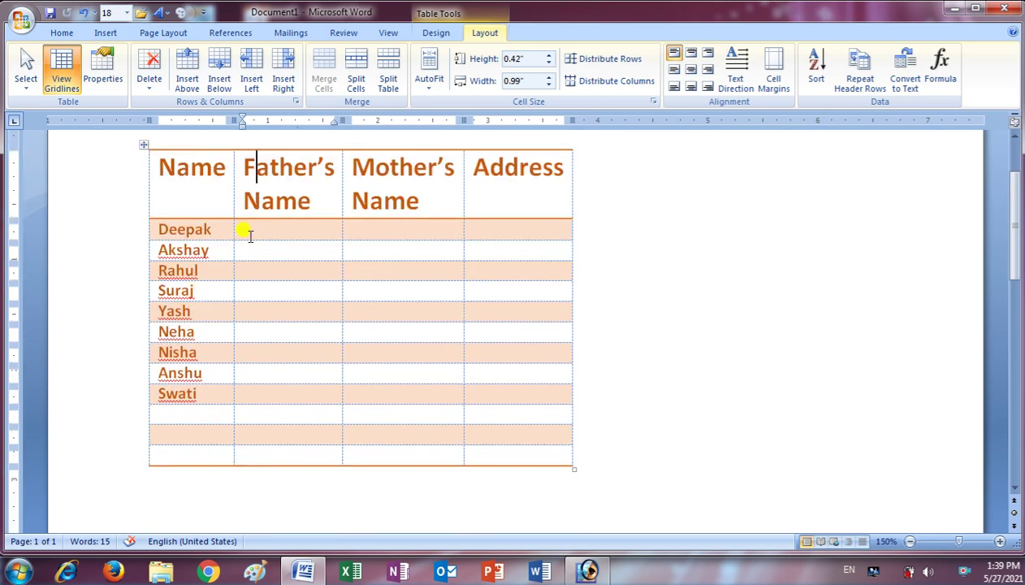
pyautogui.click(177, 186)
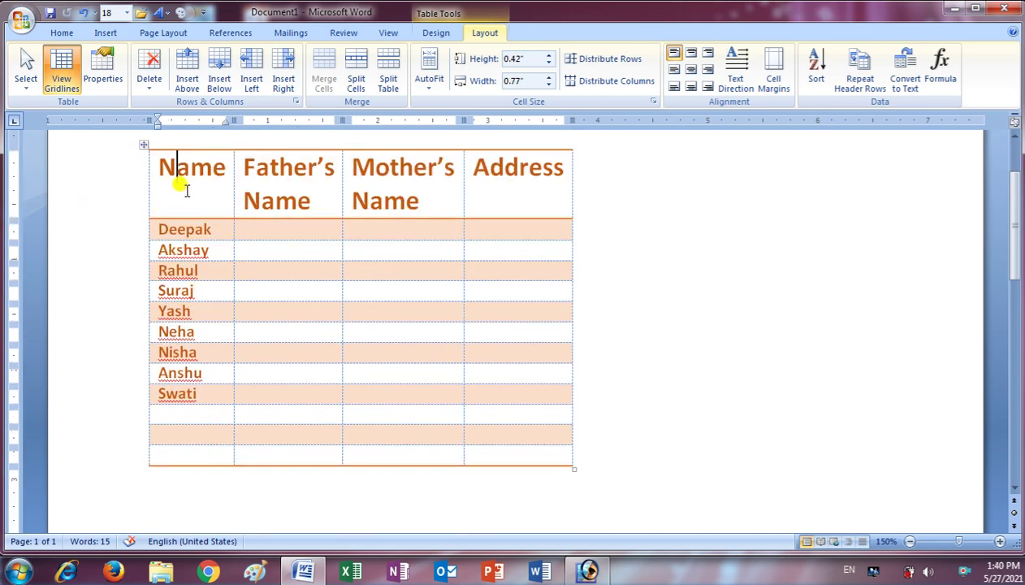
# Step: Insert a new column left of Name with the header 'S.No.'
pyautogui.click(252, 73)
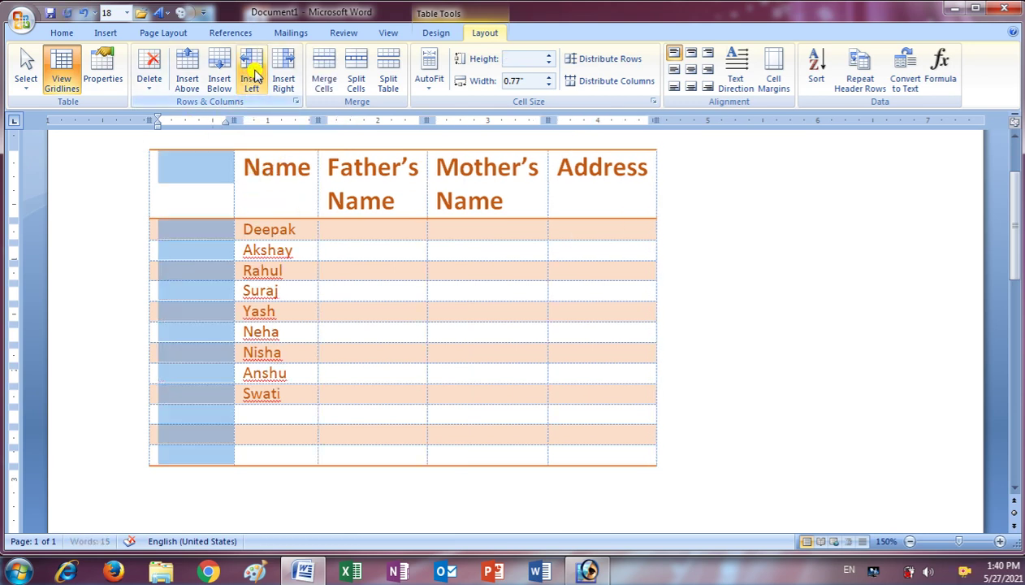
pyautogui.click(195, 185)
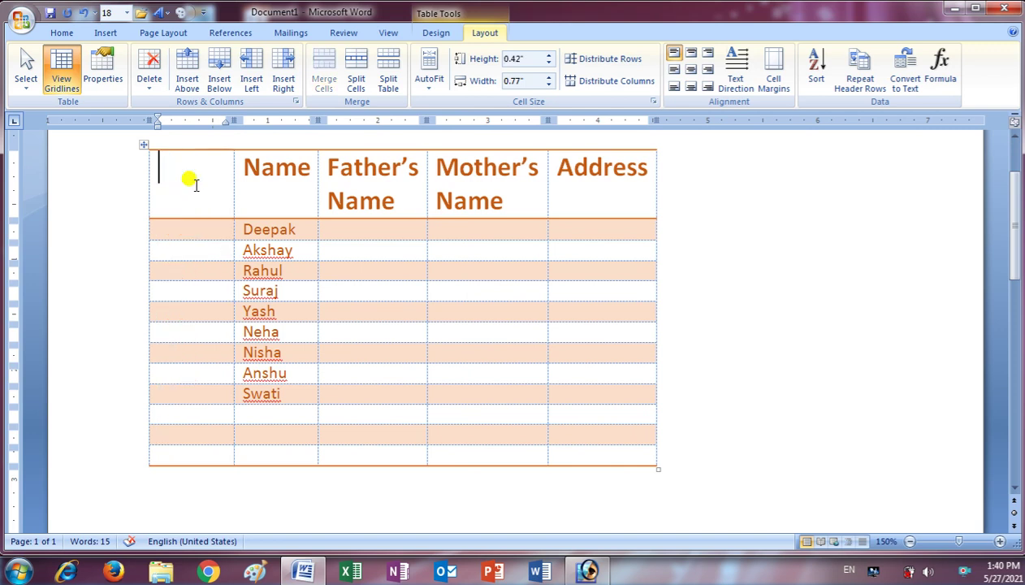
pyautogui.write('S.N')
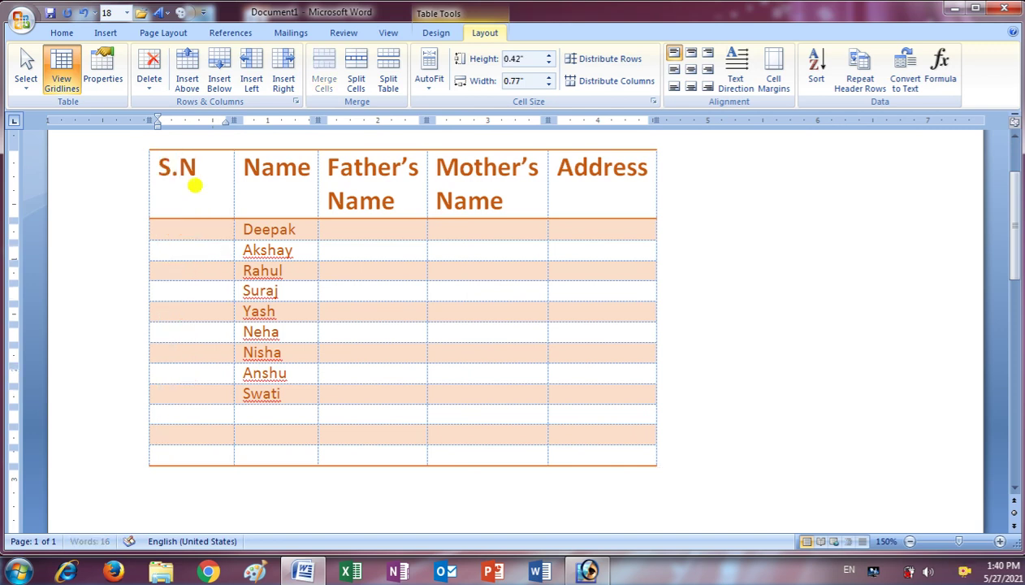
pyautogui.write('o.')
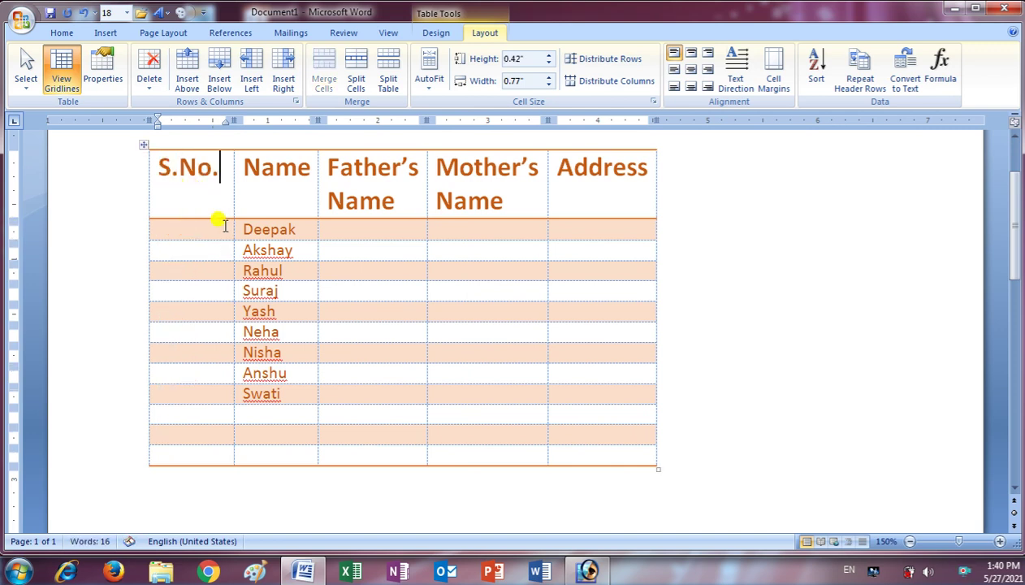
# Step: Number the student rows 1 through 9 under S.No
pyautogui.click(222, 225)
pyautogui.write('1')
pyautogui.press('Down')
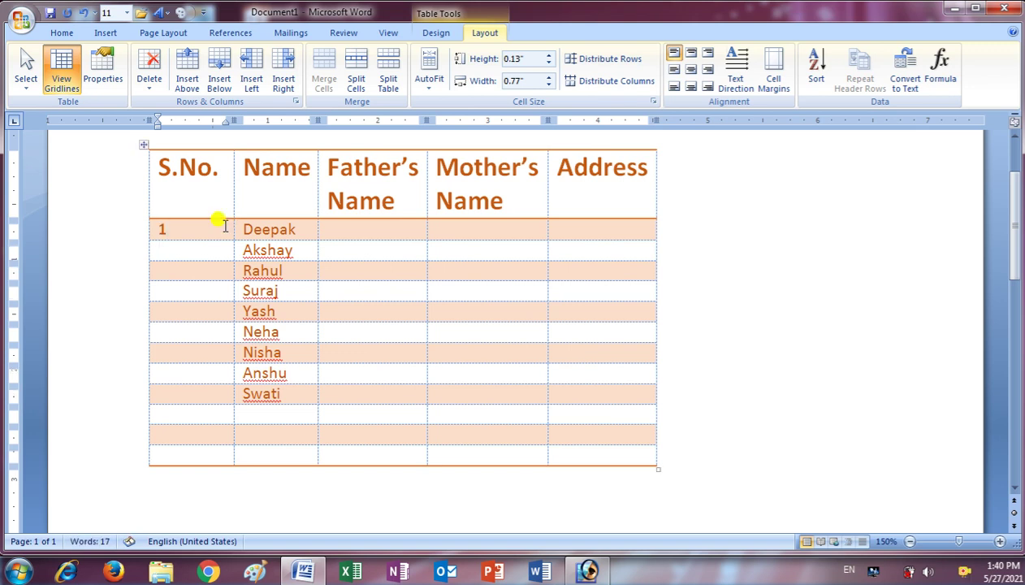
pyautogui.write('2')
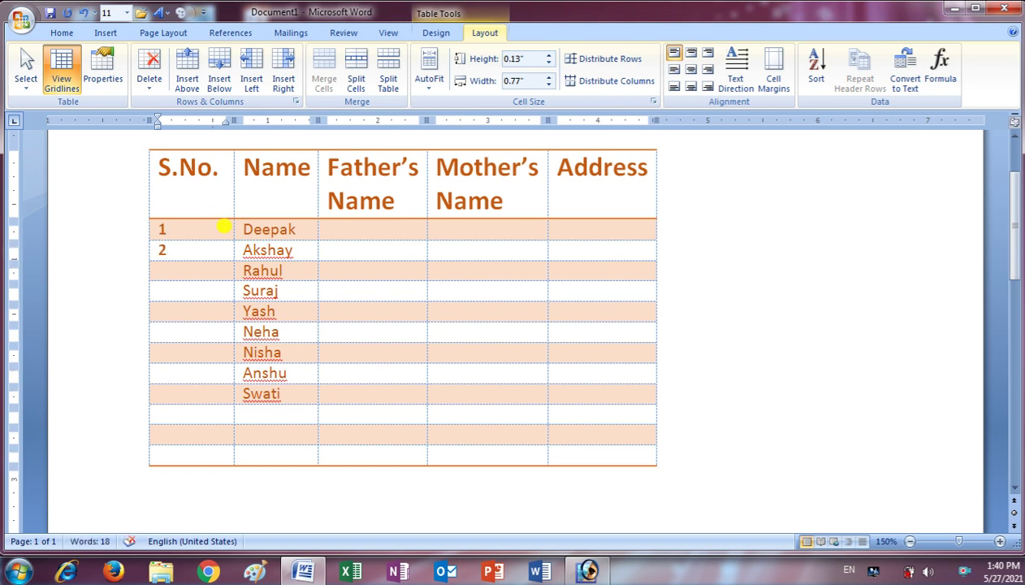
pyautogui.write('3')
pyautogui.press('Down')
pyautogui.write('4')
pyautogui.press('Down')
pyautogui.write('5 6 7')
pyautogui.press('Down')
pyautogui.write('8')
pyautogui.press('Down')
pyautogui.write('9')
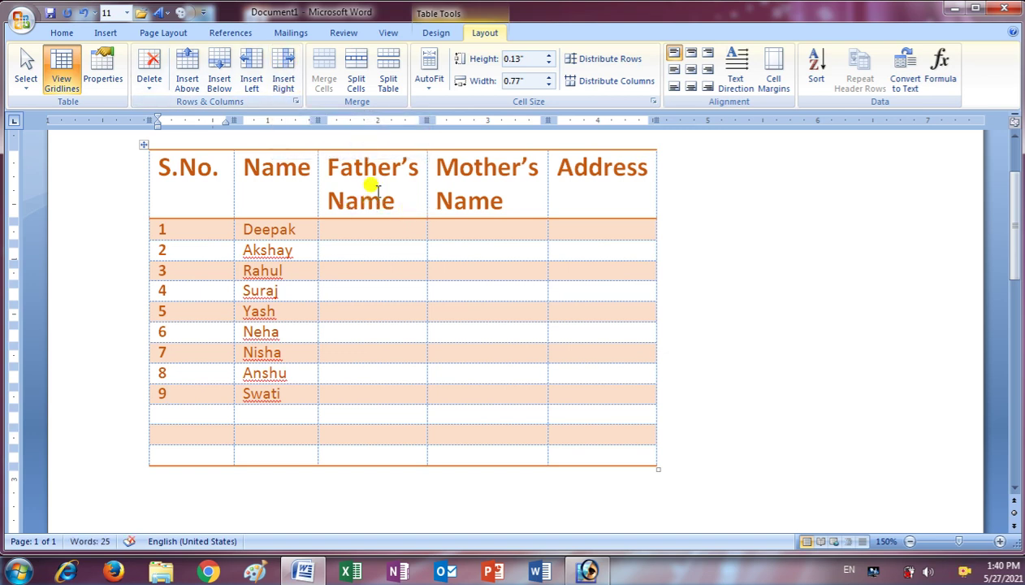
pyautogui.click(294, 176)
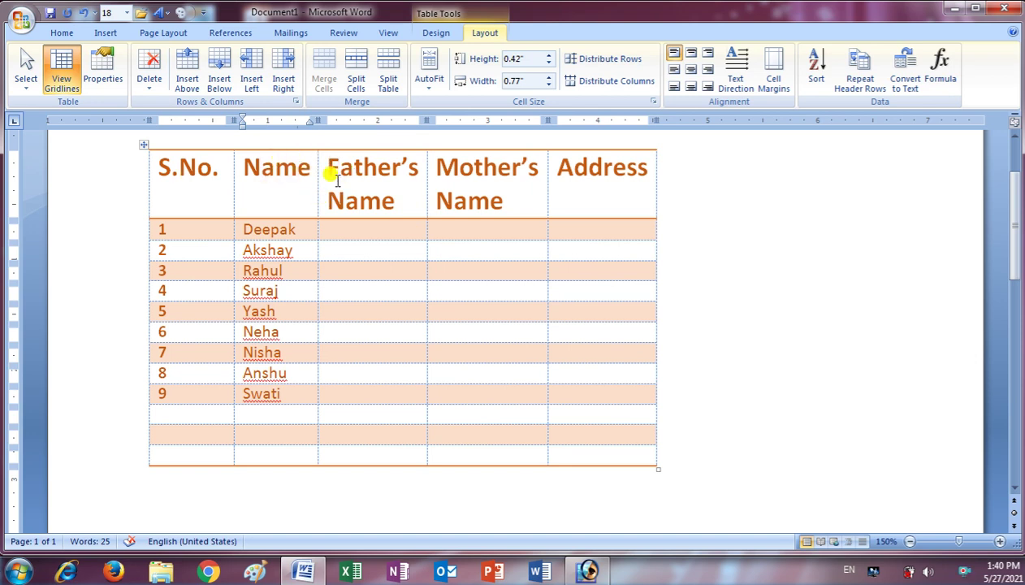
# Step: Insert a column right of Name headed 'Date of Birth'
pyautogui.click(282, 77)
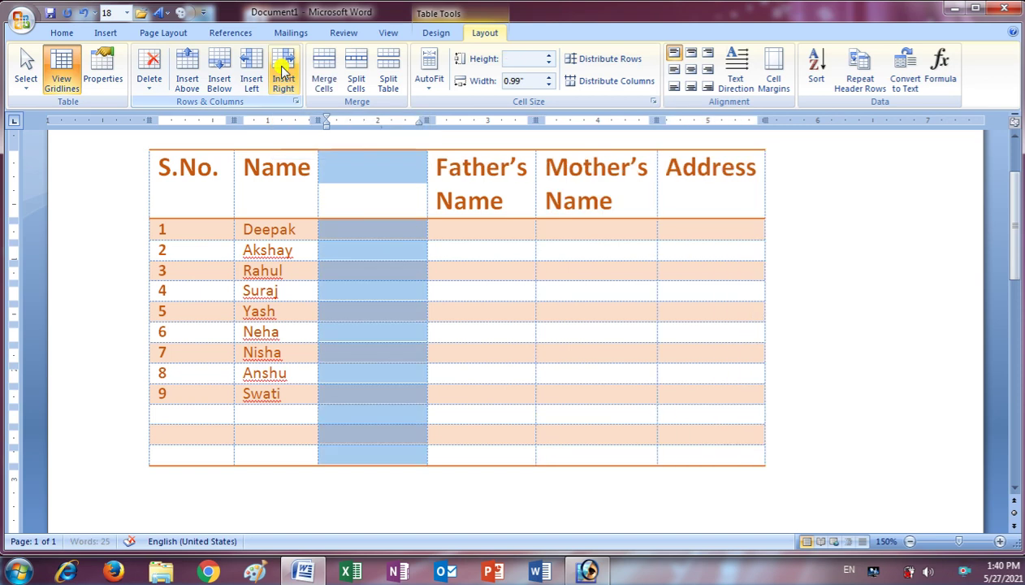
pyautogui.click(340, 176)
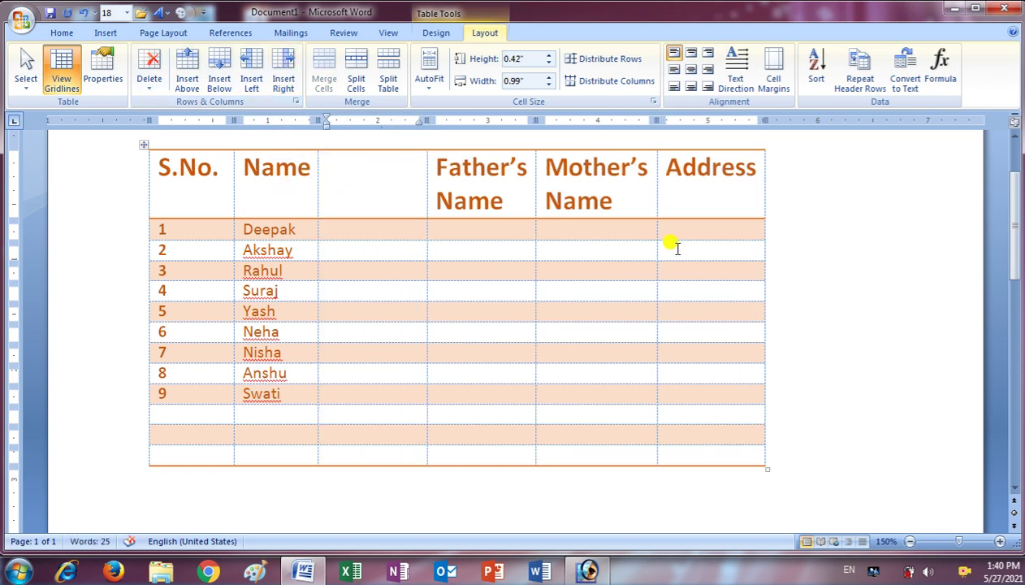
pyautogui.write('Date of B')
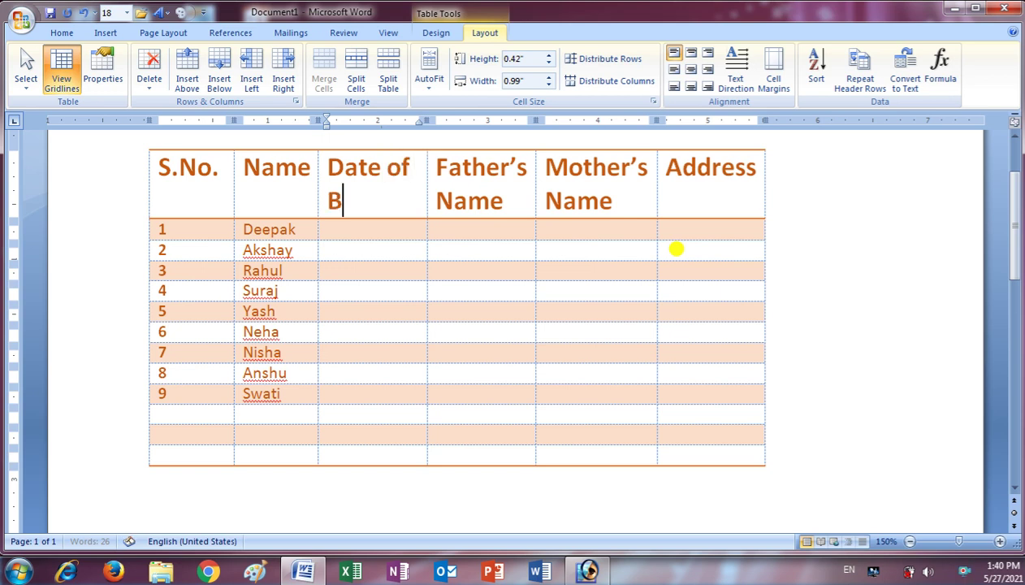
pyautogui.write('irth')
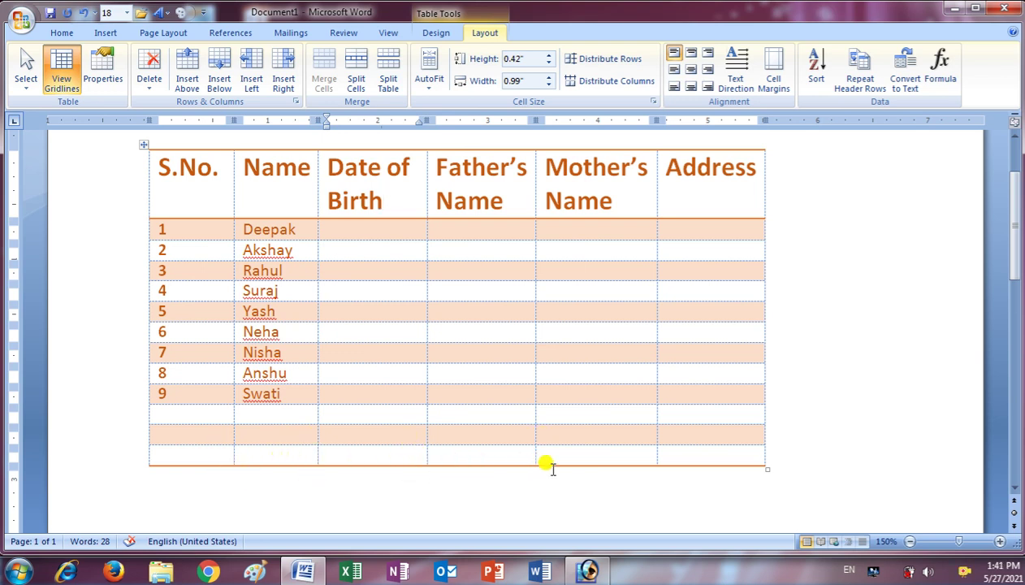
# Step: Type test text in the bottom-left cell, undo it, then select the whole bottom row
pyautogui.click(197, 452)
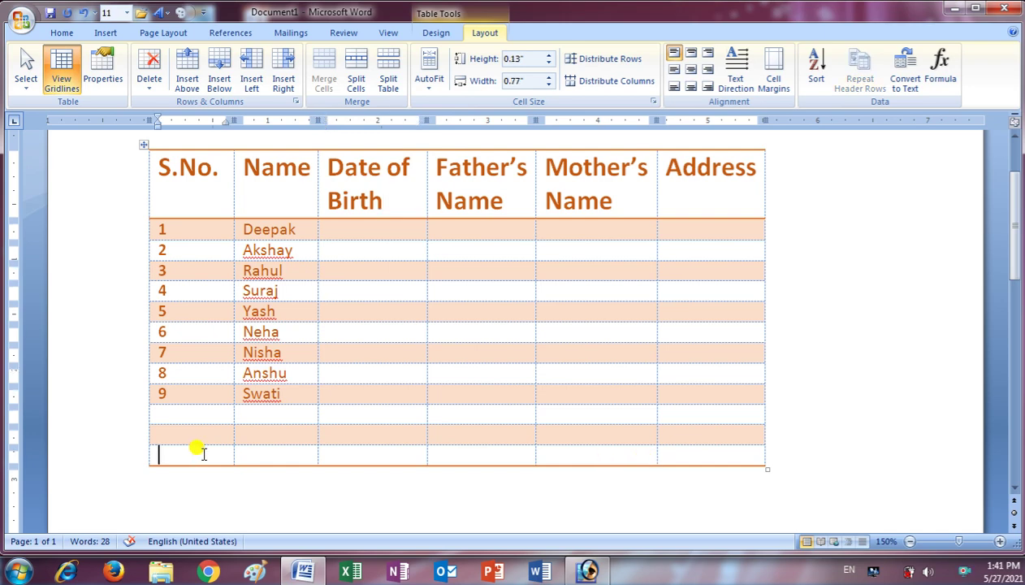
pyautogui.write('kjsflsdajfkljsdaklfjklsdajkfljsklda')
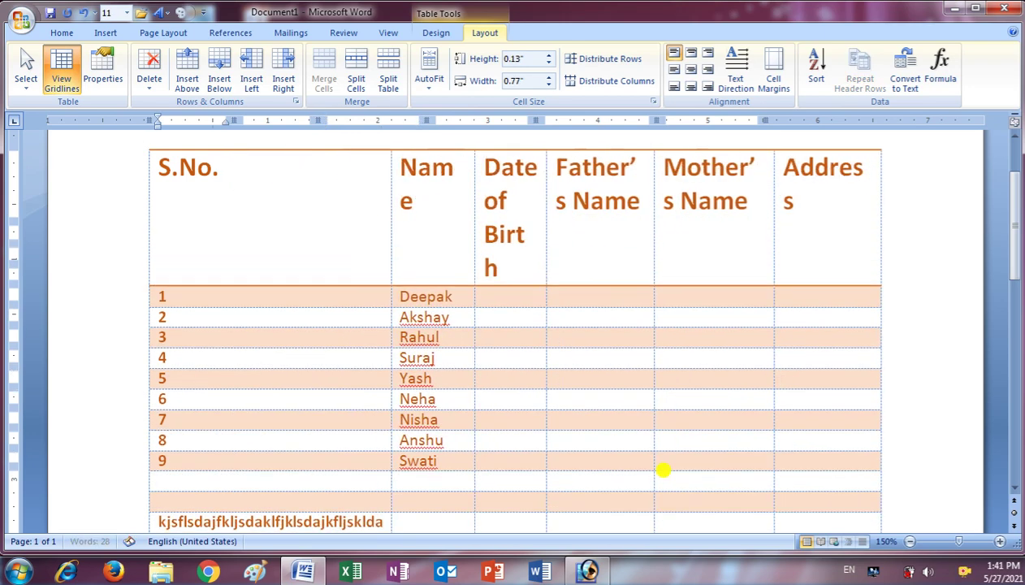
pyautogui.write(' fj')
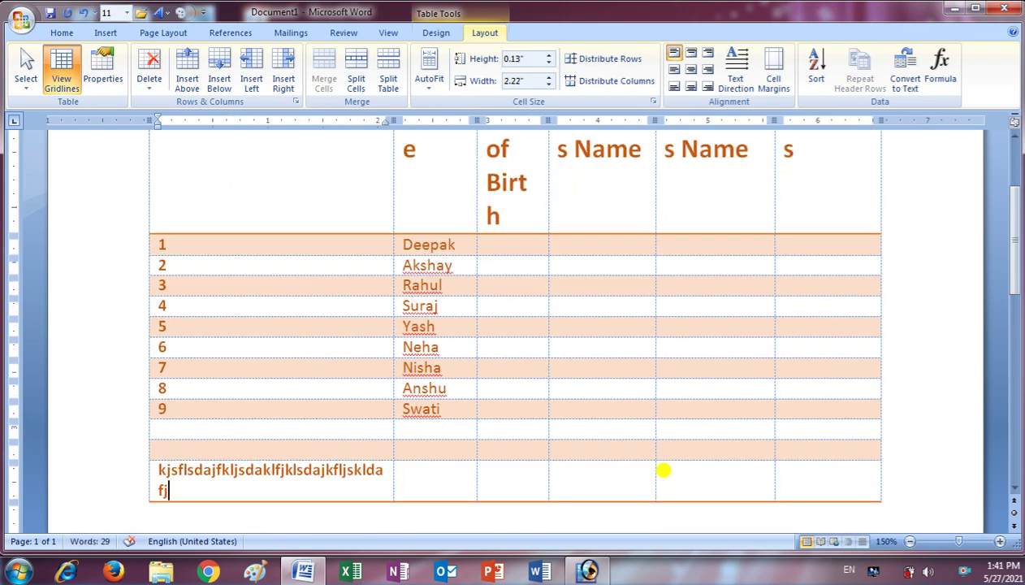
pyautogui.hotkey('ctrl', 'z')
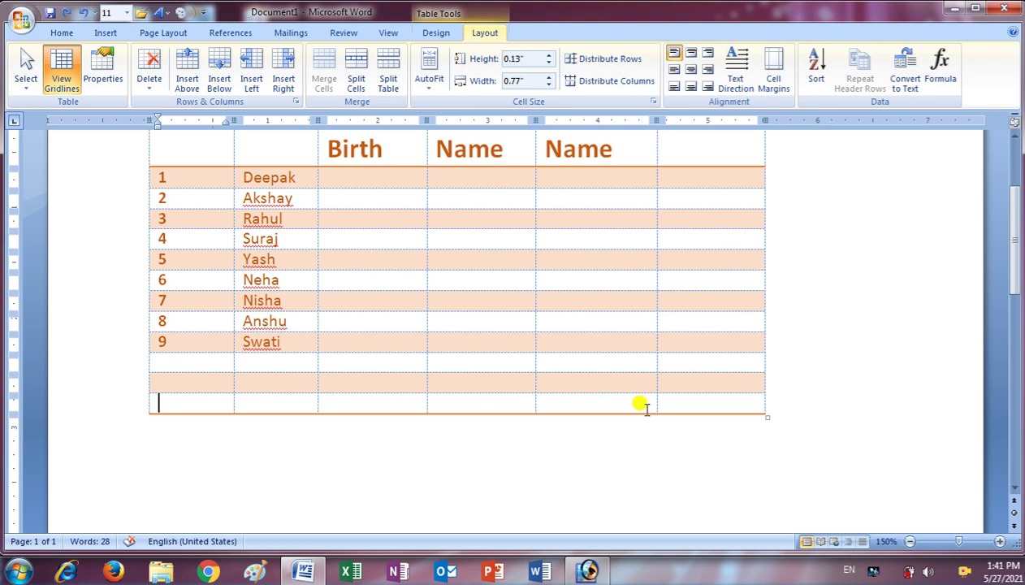
pyautogui.moveTo(667, 402); pyautogui.dragTo(166, 398)
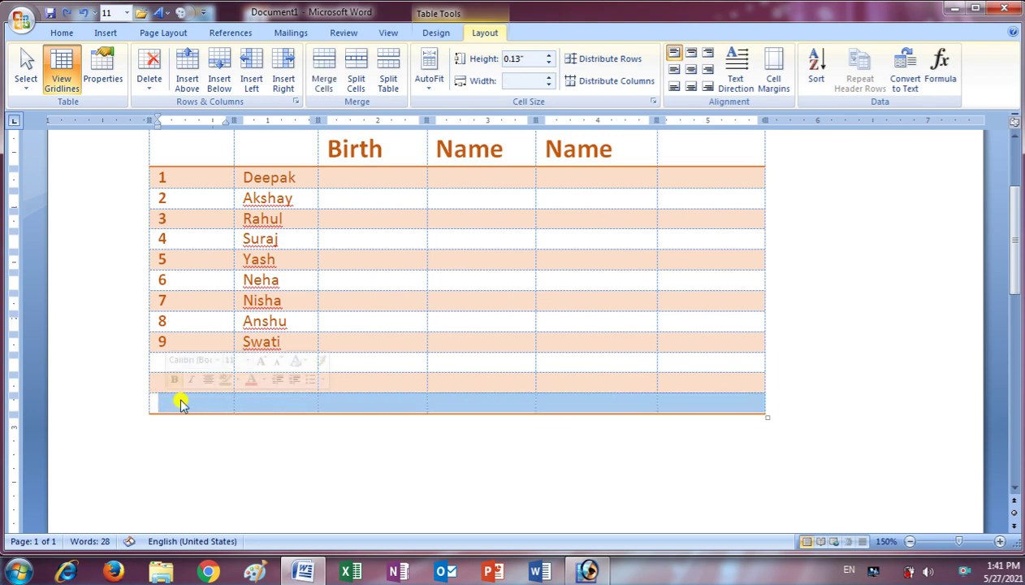
# Step: Merge the bottom row and type 'Note: The result will be declared on 25 june 2021'
pyautogui.click(328, 65)
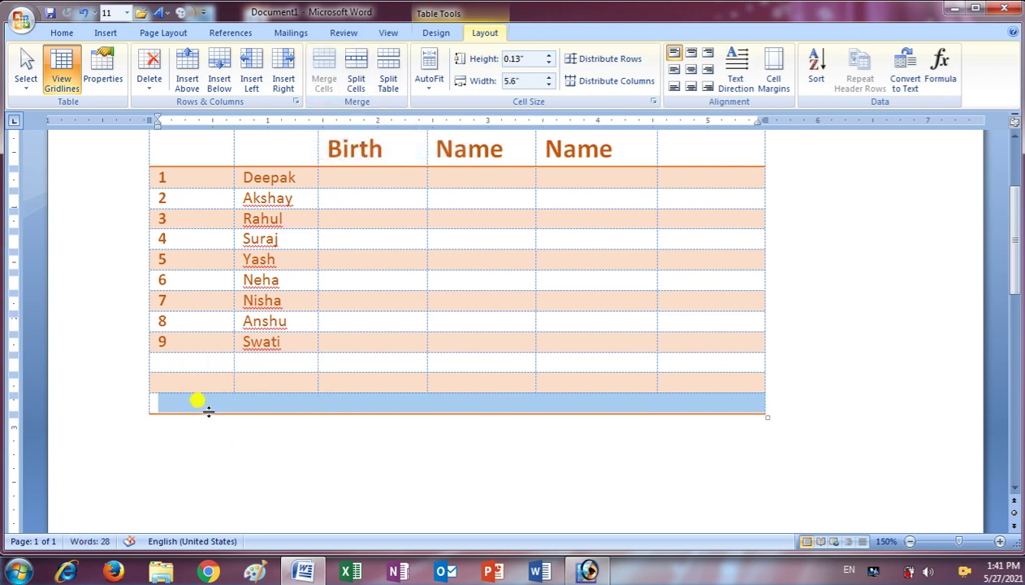
pyautogui.click(382, 403)
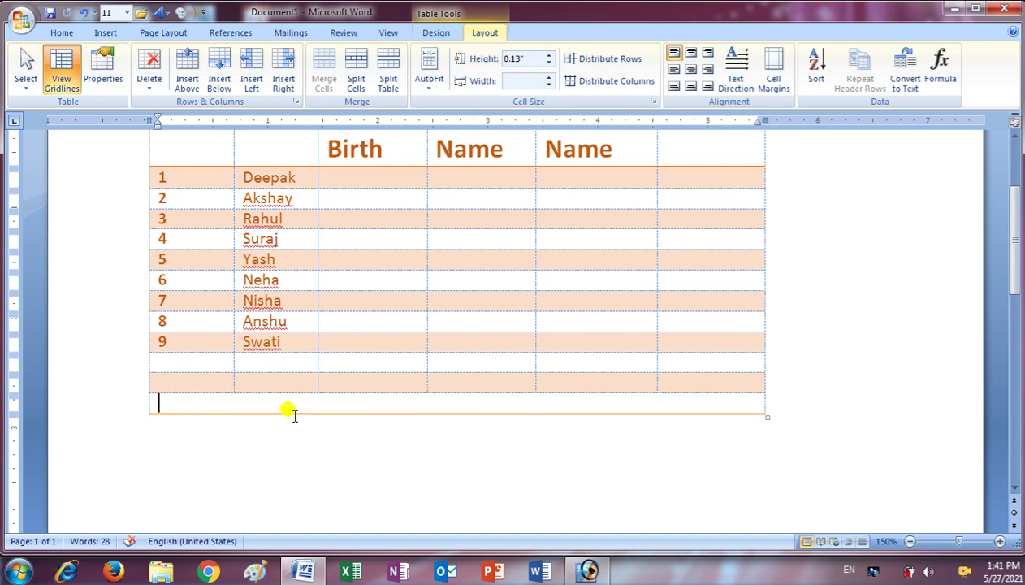
pyautogui.write('NO')
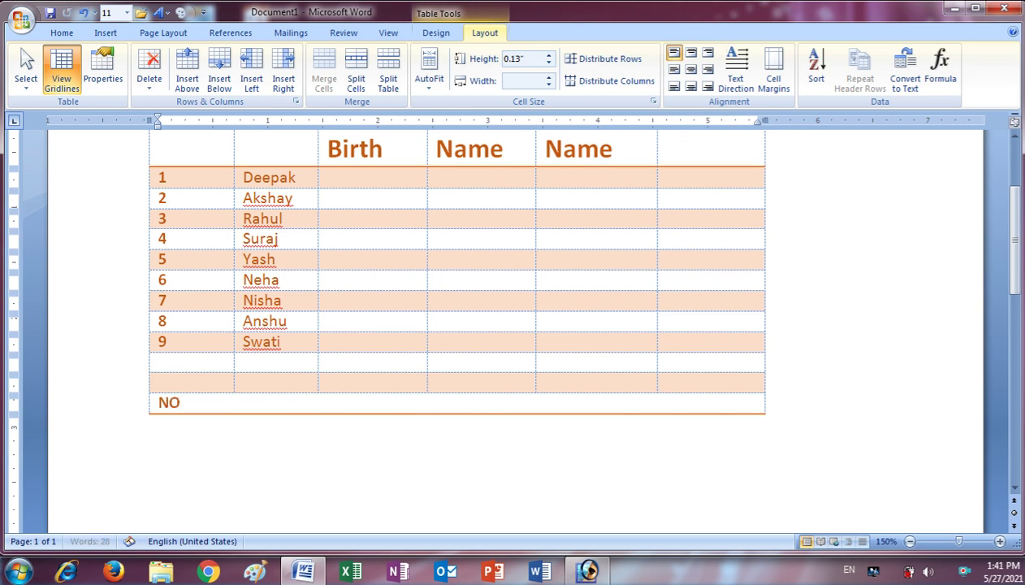
pyautogui.write(': The result will be declaree')
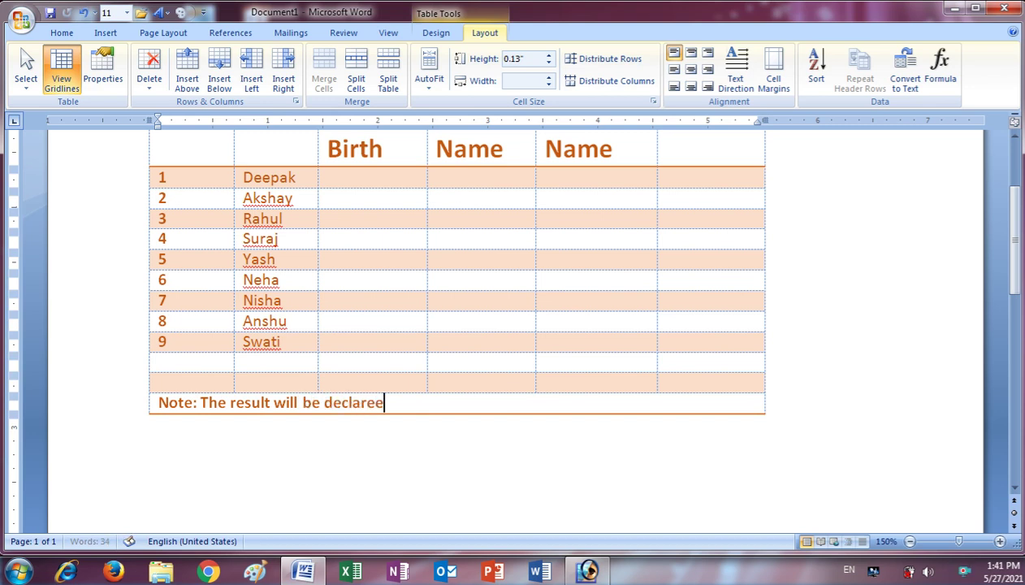
pyautogui.press('BackSpace')
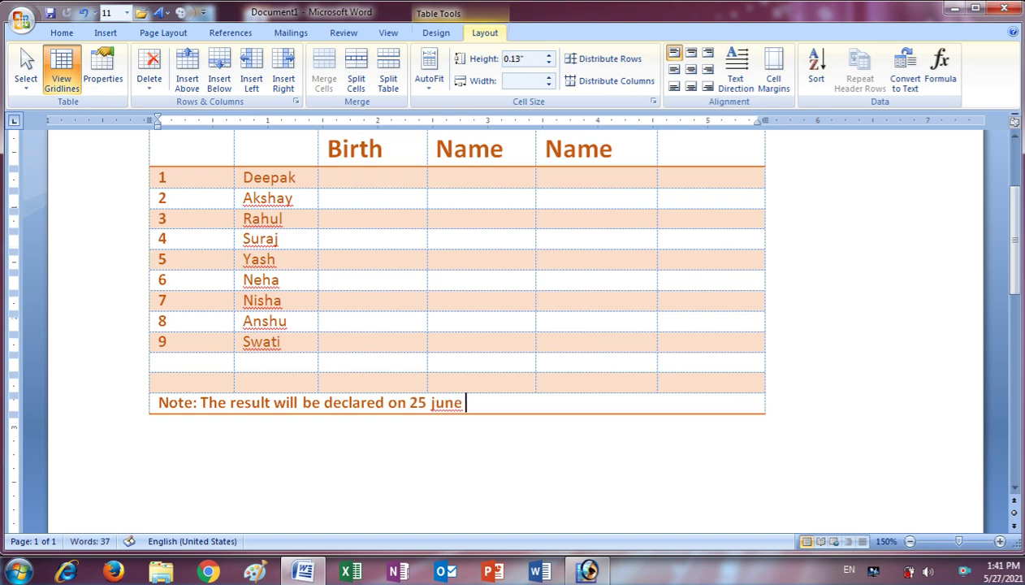
pyautogui.write('2021')
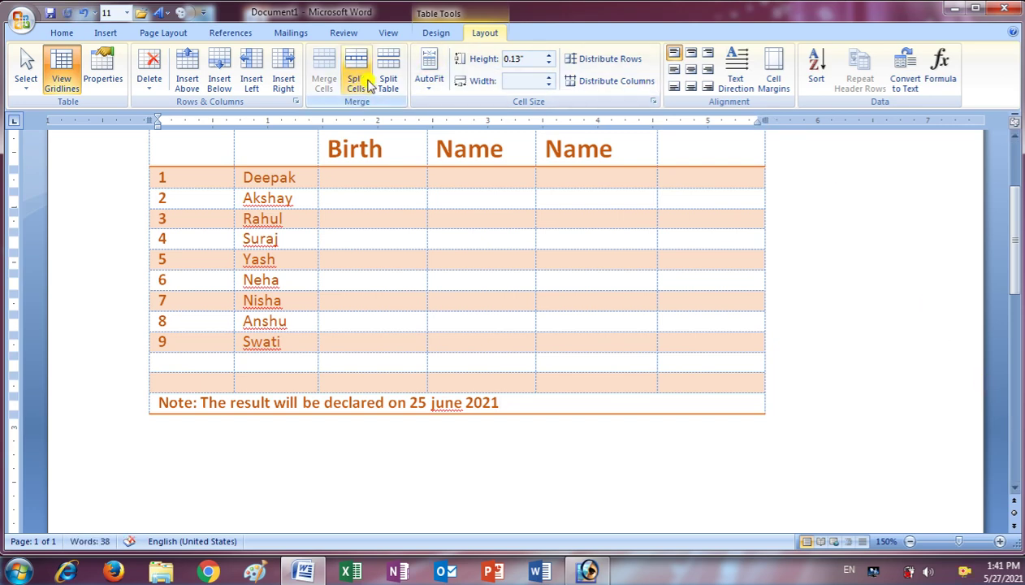
pyautogui.scroll(1, 416, 251)
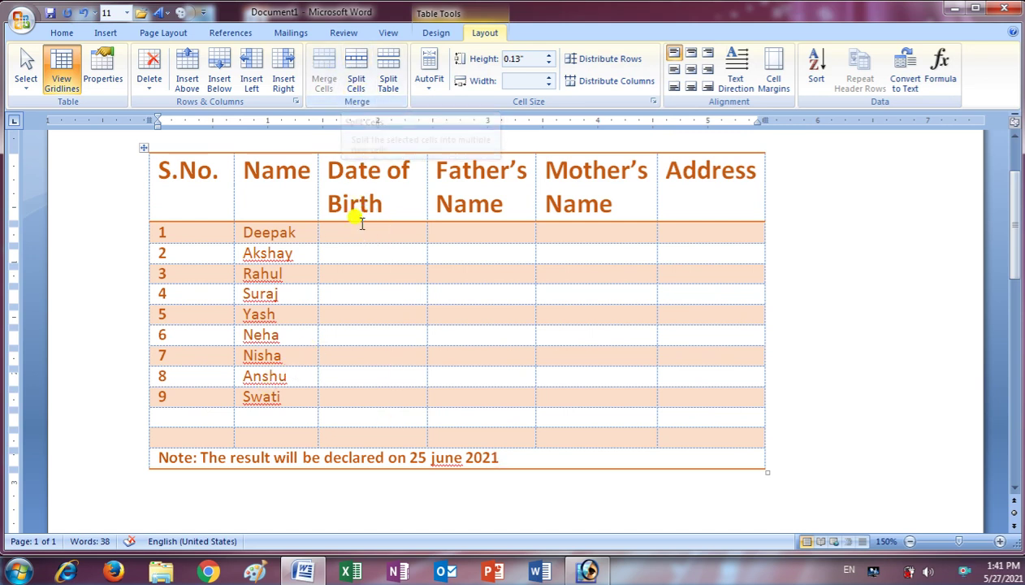
# Step: Split the Date of Birth body cells into 3 columns
pyautogui.moveTo(351, 230); pyautogui.dragTo(366, 424)
pyautogui.moveTo(370, 232); pyautogui.dragTo(379, 437)
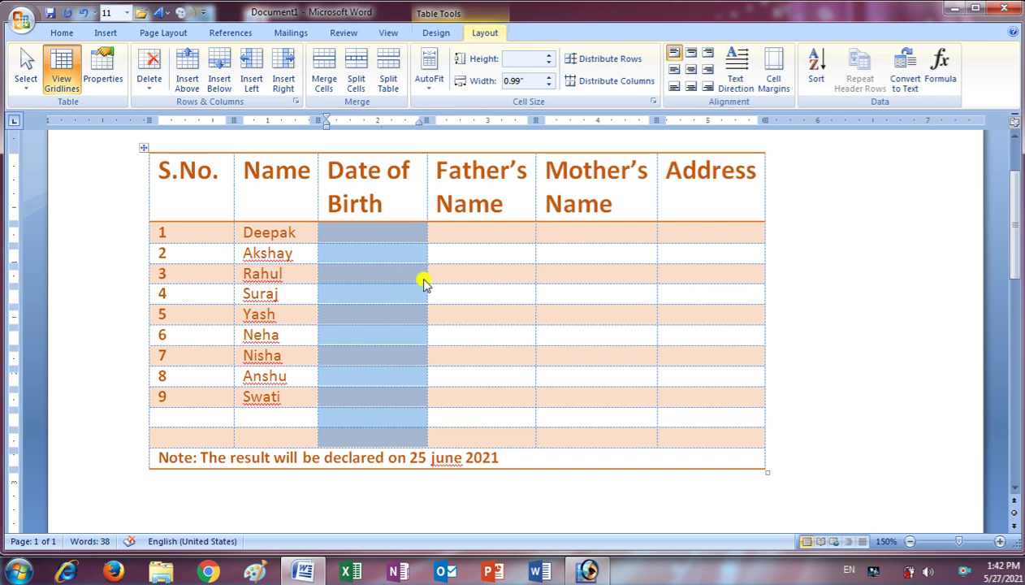
pyautogui.click(359, 73)
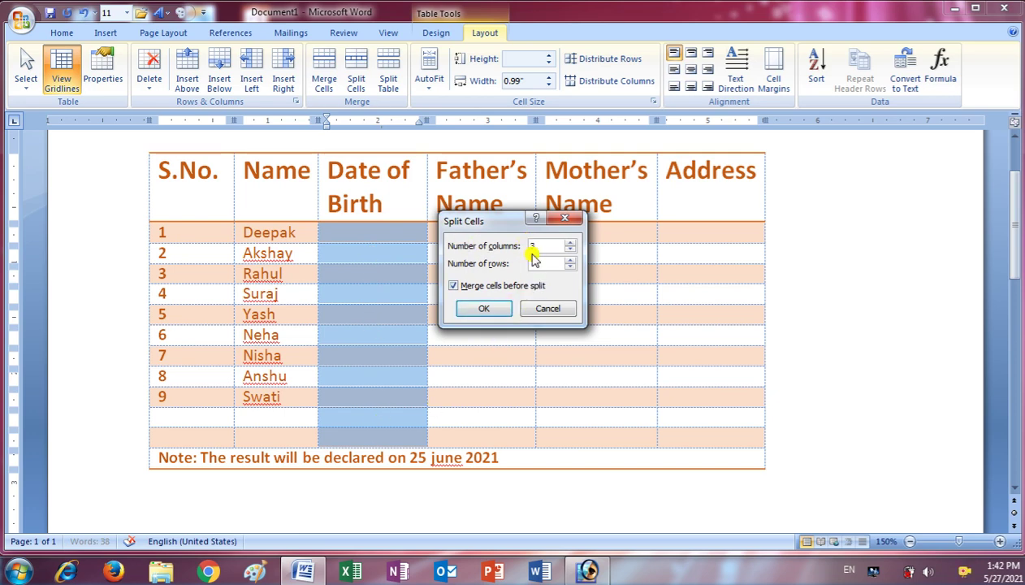
pyautogui.click(484, 308)
pyautogui.click(400, 317)
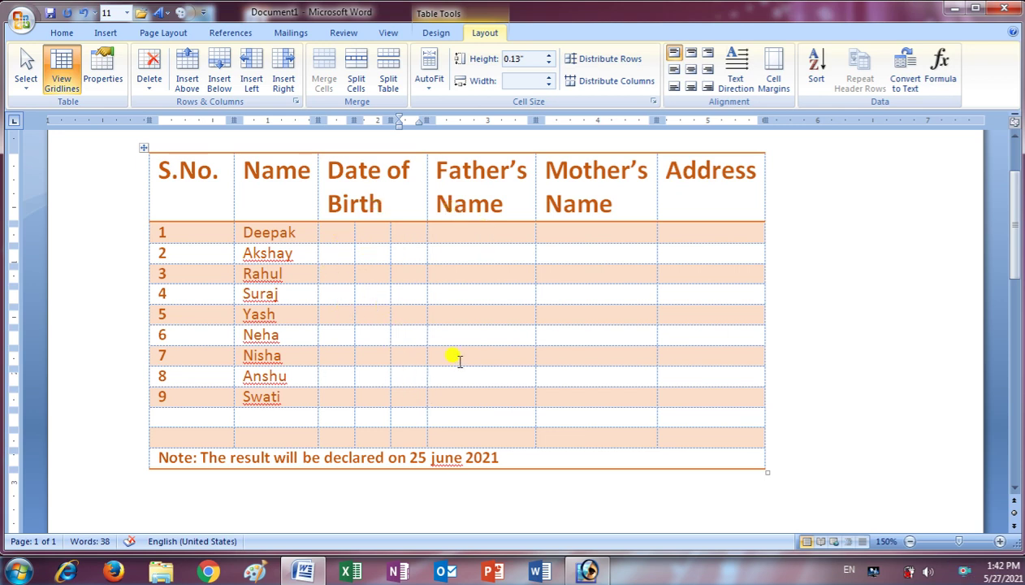
# Step: Apply the plain black Table Grid style to the student table
pyautogui.click(436, 36)
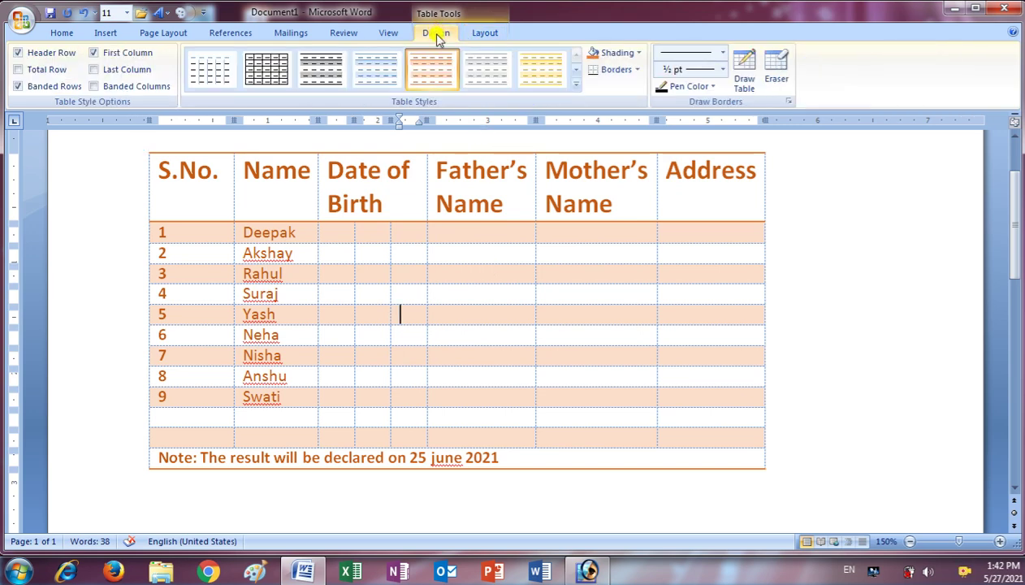
pyautogui.click(268, 69)
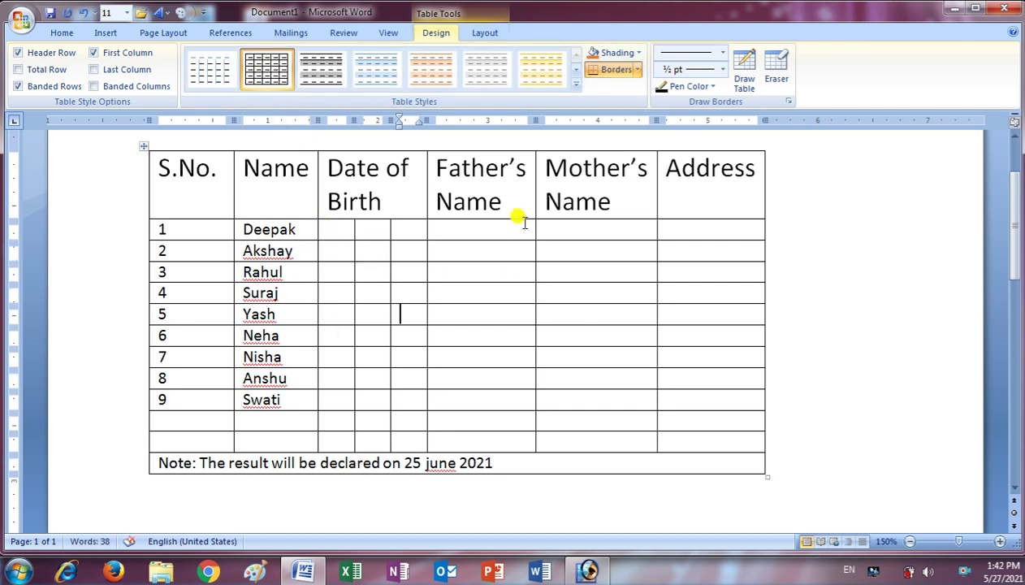
pyautogui.click(484, 35)
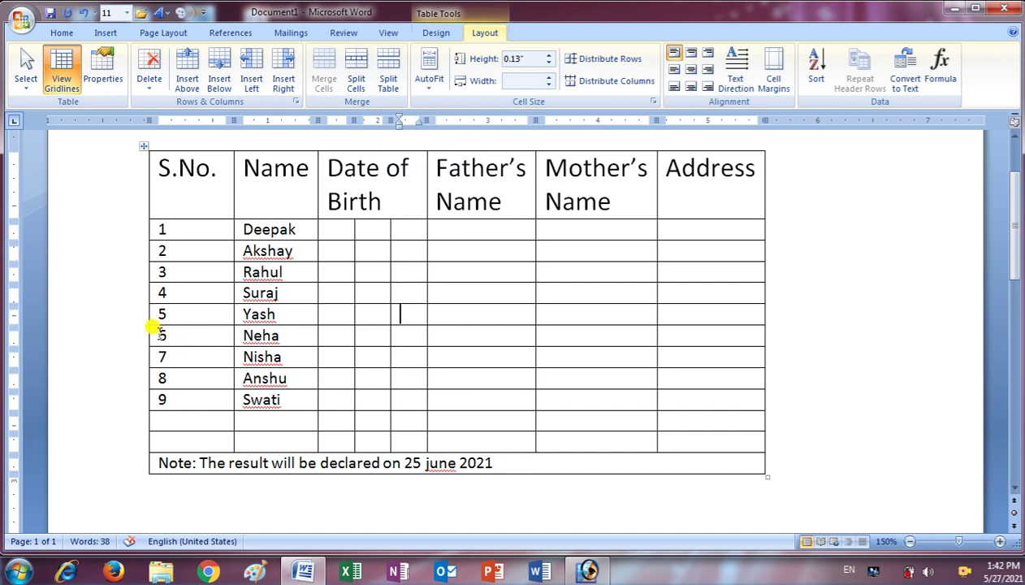
# Step: Split the table above the Neha and Swati rows, then undo the splits and style changes
pyautogui.click(158, 334)
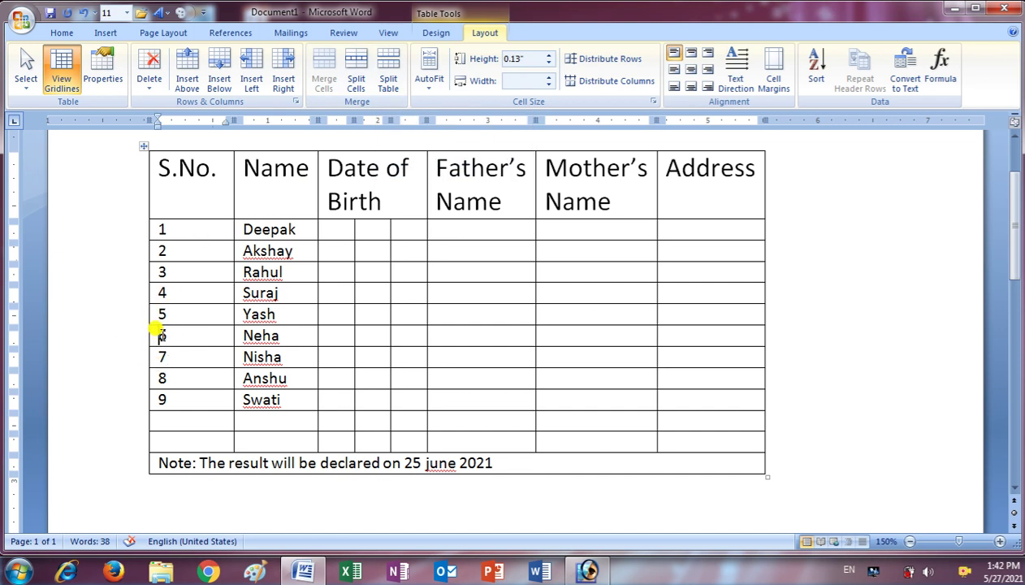
pyautogui.click(390, 78)
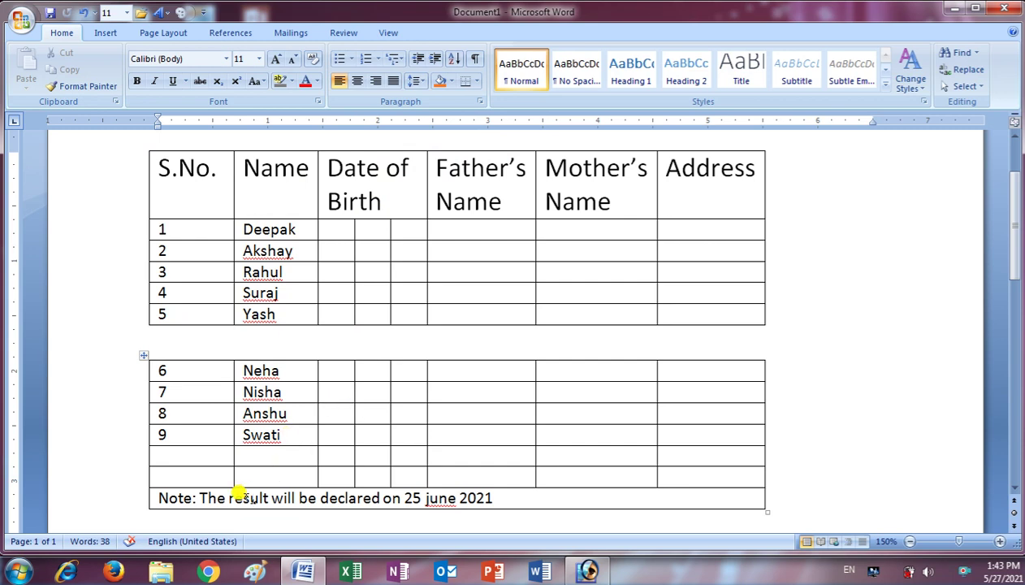
pyautogui.click(156, 431)
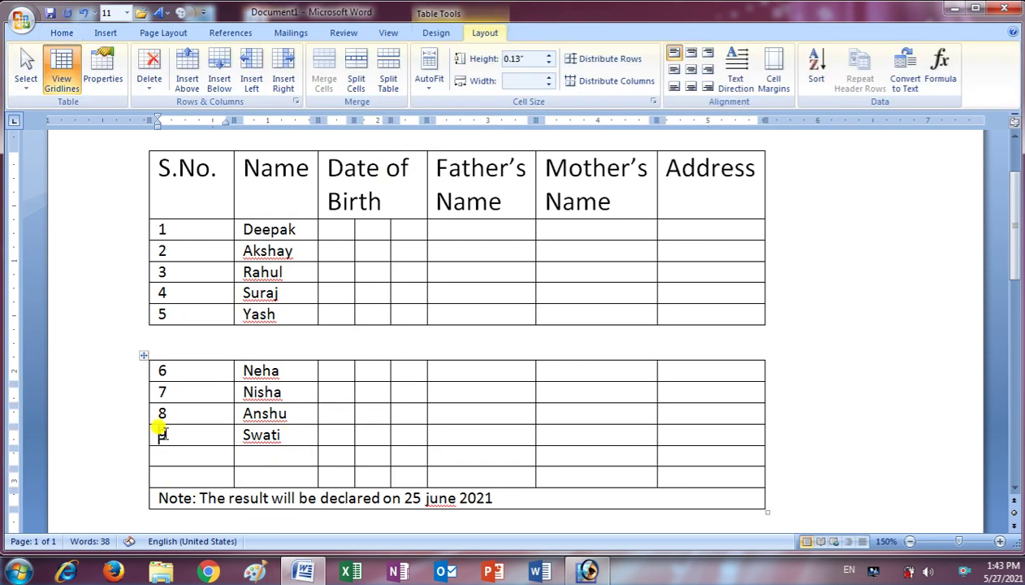
pyautogui.click(390, 81)
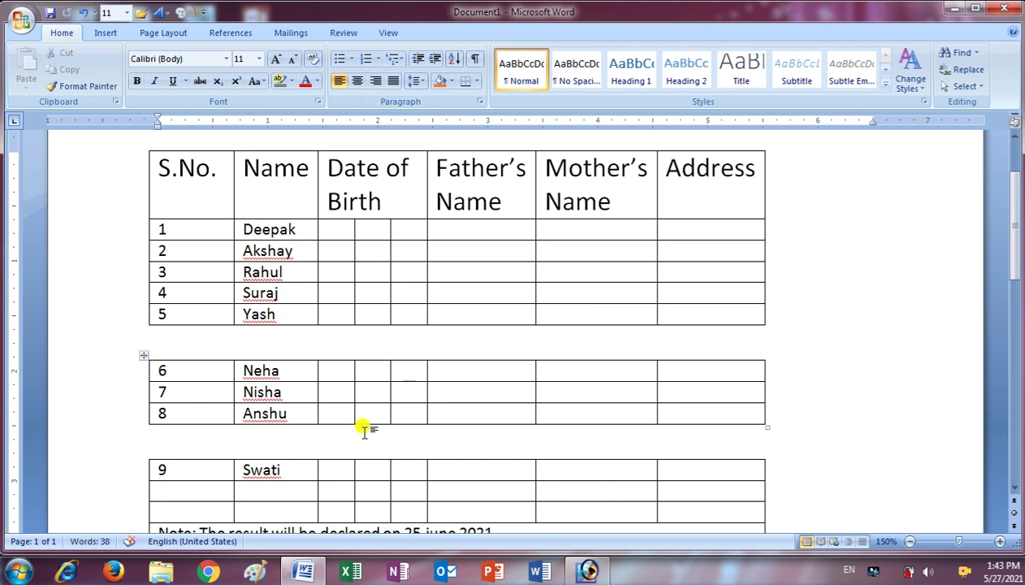
pyautogui.moveTo(503, 380)
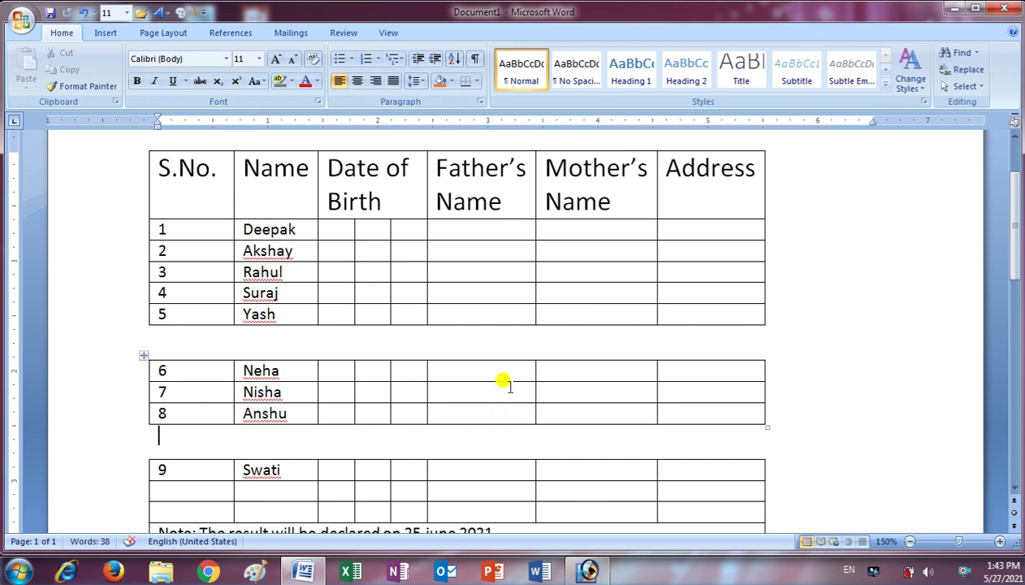
pyautogui.click(337, 198)
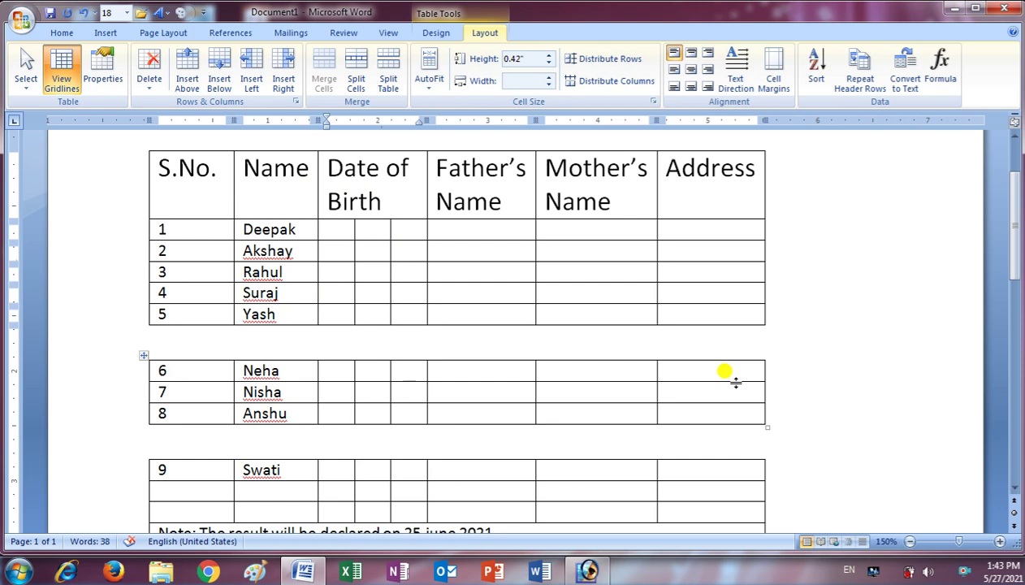
pyautogui.hotkey('ctrl', 'z')
pyautogui.hotkey('ctrl', 'z')
pyautogui.hotkey('ctrl', 'z')
pyautogui.hotkey('ctrl', 'z')
pyautogui.hotkey('ctrl', 'z')
pyautogui.hotkey('ctrl', 'z')
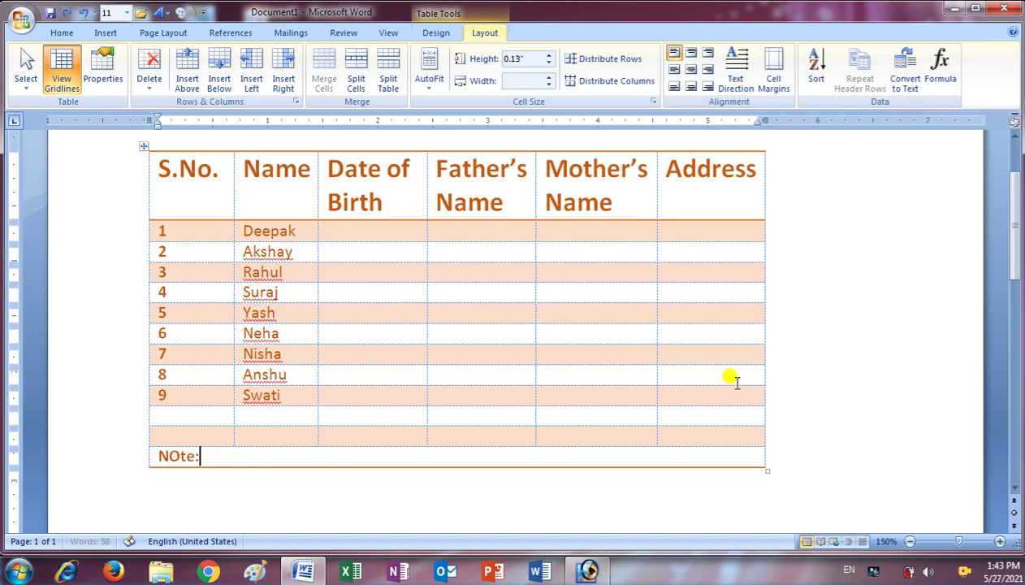
pyautogui.hotkey('ctrl', 'z')
pyautogui.hotkey('ctrl', 'z')
pyautogui.hotkey('ctrl', 'z')
# Step: Undo the note row, S.No. and Date of Birth columns, leaving the four-column table
pyautogui.hotkey('ctrl', 'z')
pyautogui.hotkey('ctrl', 'z')
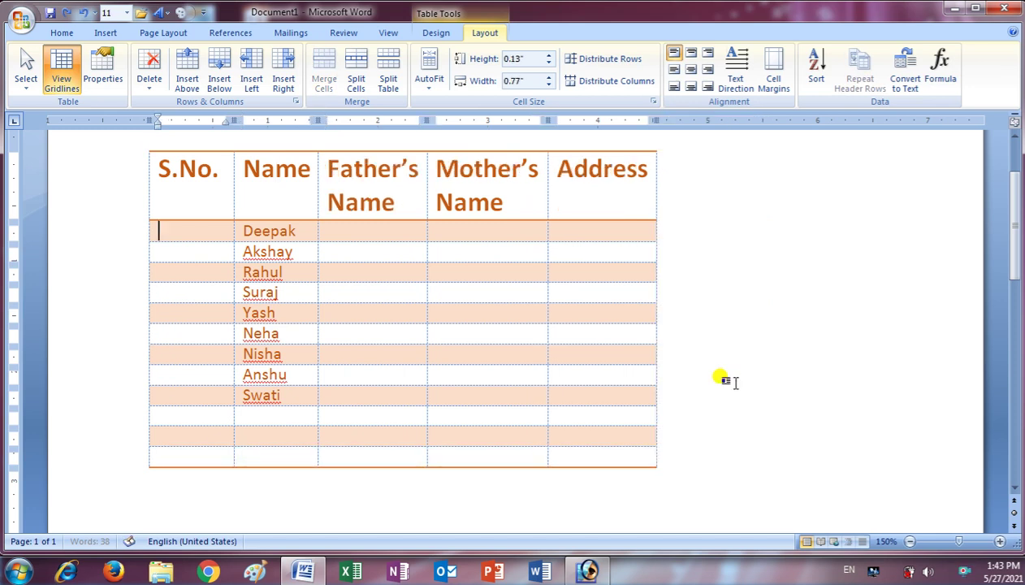
pyautogui.hotkey('ctrl', 'z')
pyautogui.hotkey('ctrl', 'z')
pyautogui.hotkey('ctrl', 'z')
pyautogui.hotkey('ctrl', 'z')
pyautogui.hotkey('ctrl', 'z')
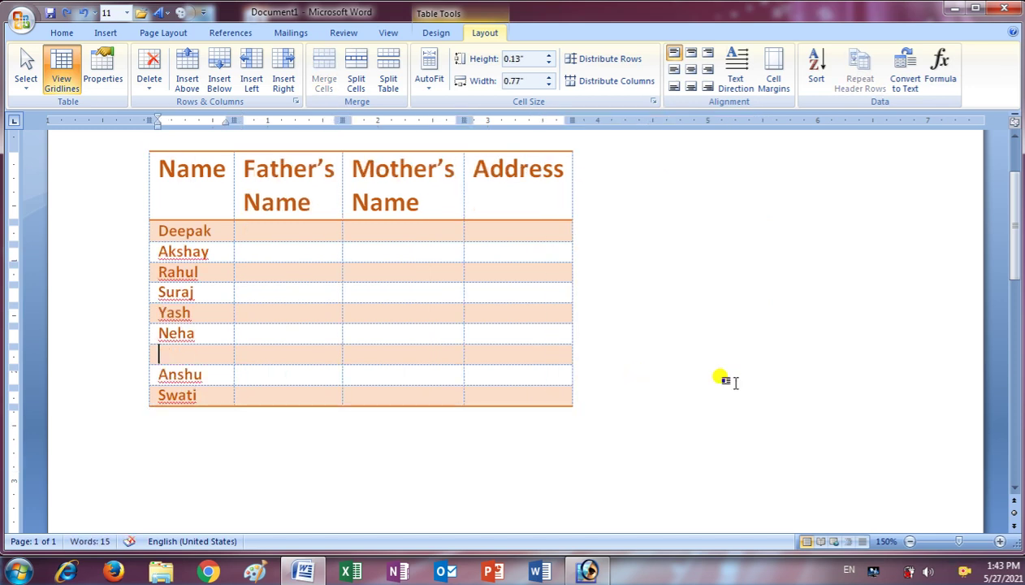
pyautogui.hotkey('ctrl', 'z')
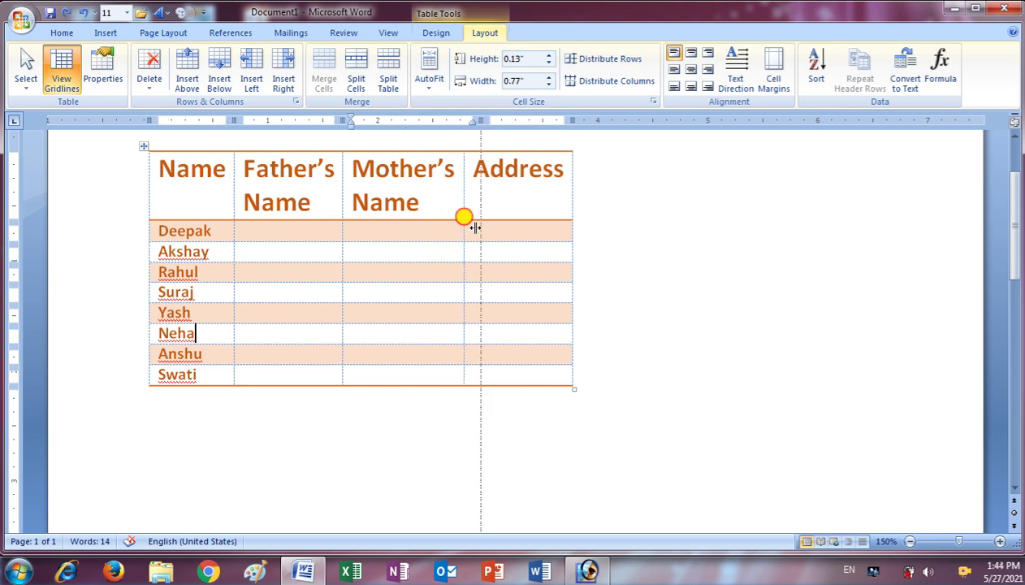
# Step: Widen the Father's Name and Mother's Name columns, narrowing Address, and extend the table's right edge
pyautogui.moveTo(464, 227); pyautogui.dragTo(515, 235)
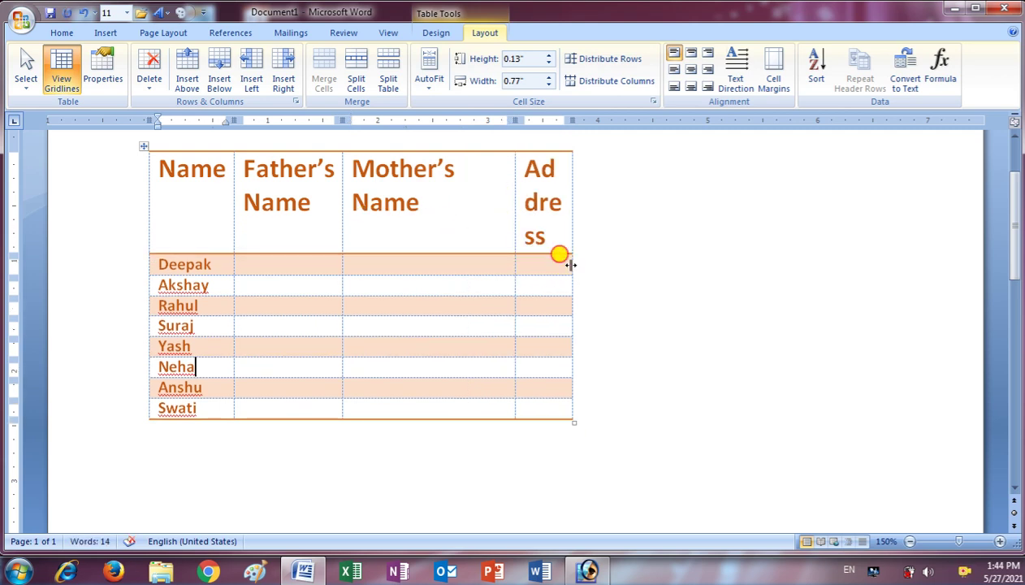
pyautogui.moveTo(571, 264); pyautogui.dragTo(797, 271)
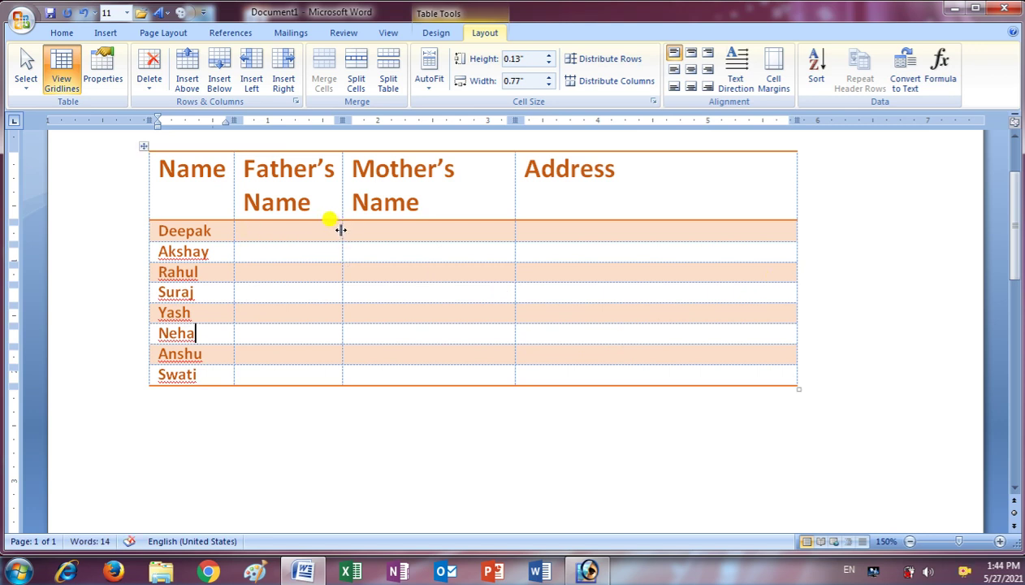
pyautogui.moveTo(340, 230); pyautogui.dragTo(398, 233)
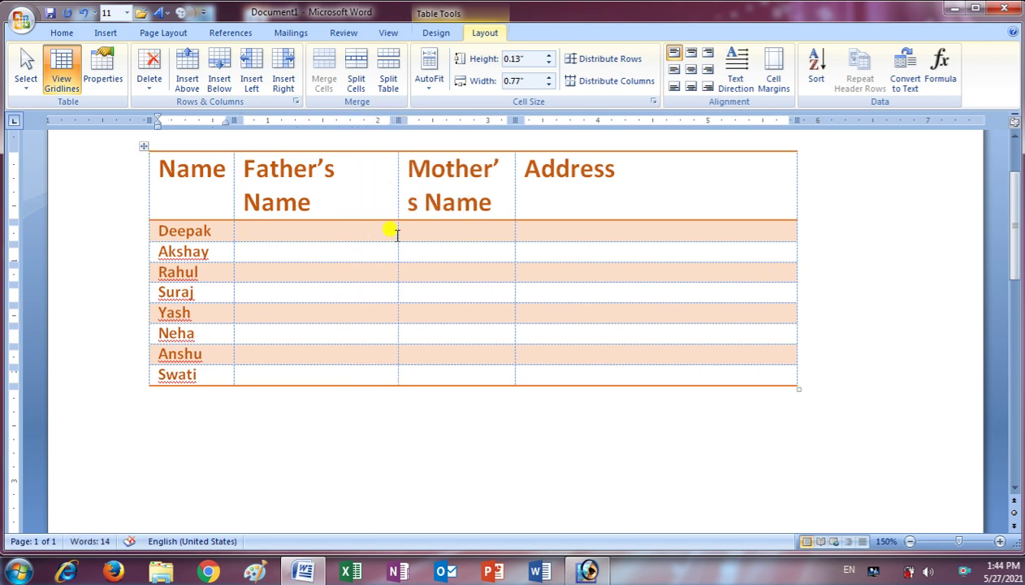
pyautogui.moveTo(514, 229); pyautogui.dragTo(563, 227)
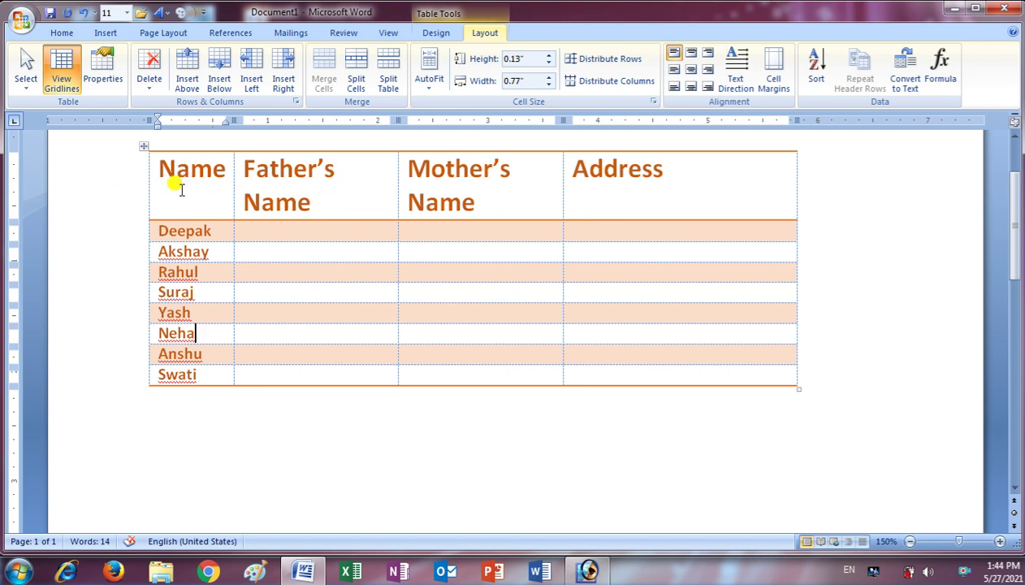
# Step: Select the table and shrink its columns with AutoFit Contents
pyautogui.click(143, 146)
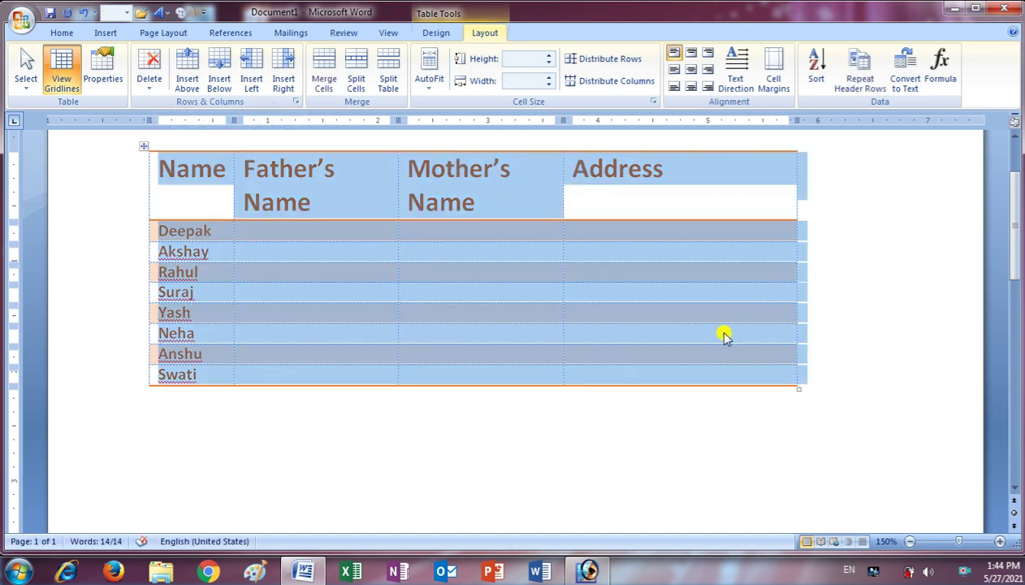
pyautogui.click(429, 85)
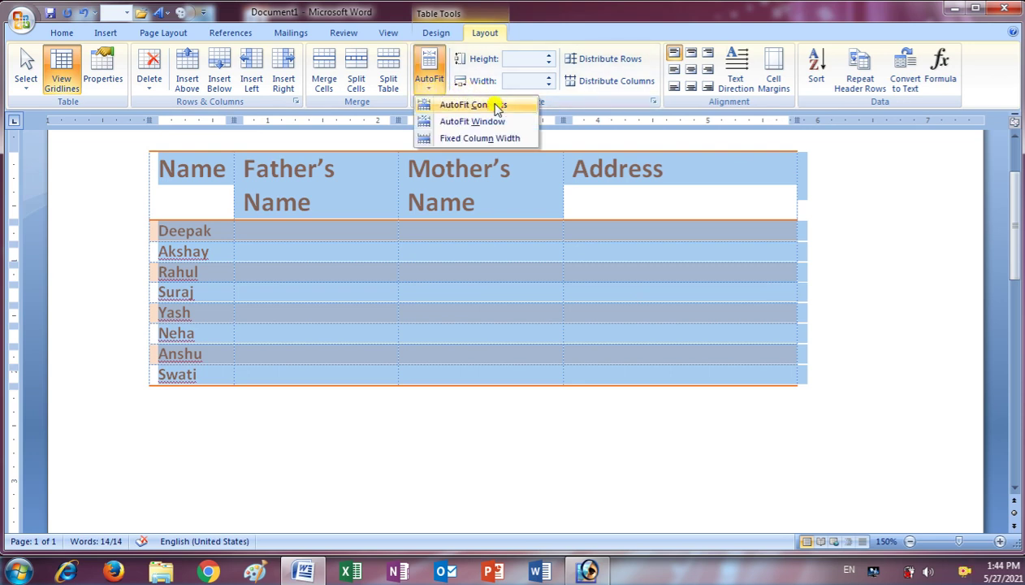
pyautogui.click(496, 108)
pyautogui.click(478, 208)
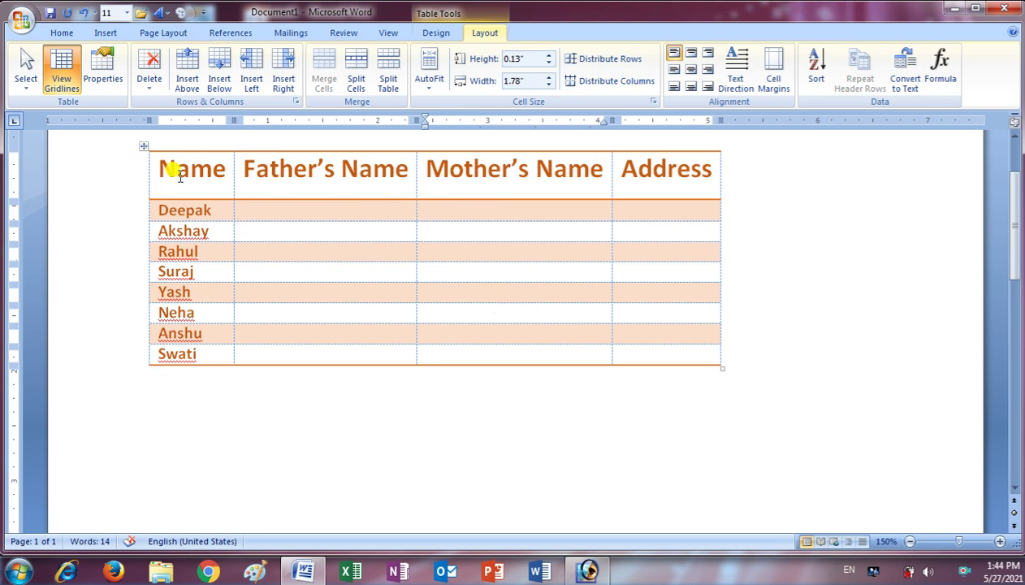
# Step: Apply AutoFit Window so the table spans the full page width, then deselect it
pyautogui.click(144, 146)
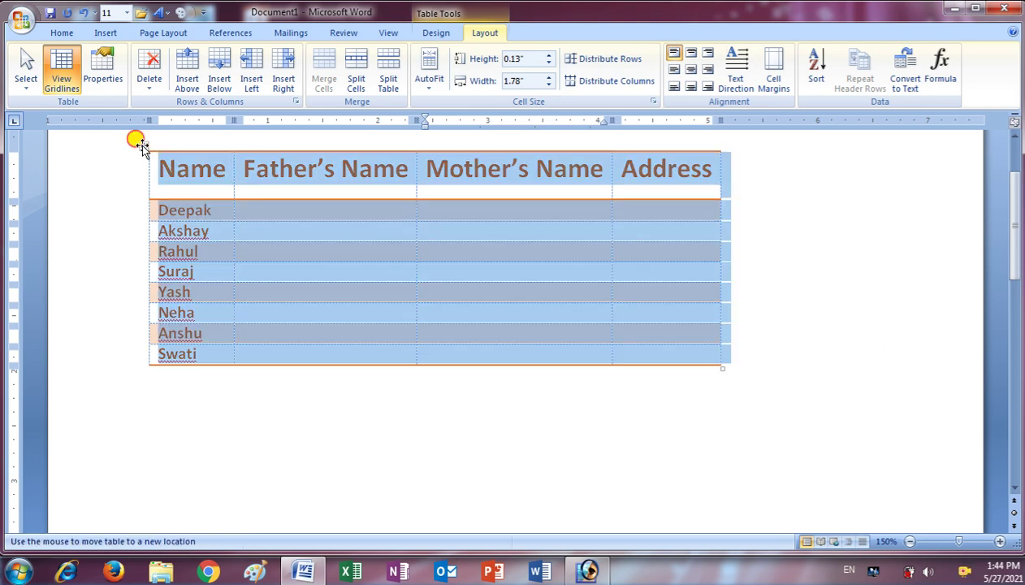
pyautogui.click(439, 81)
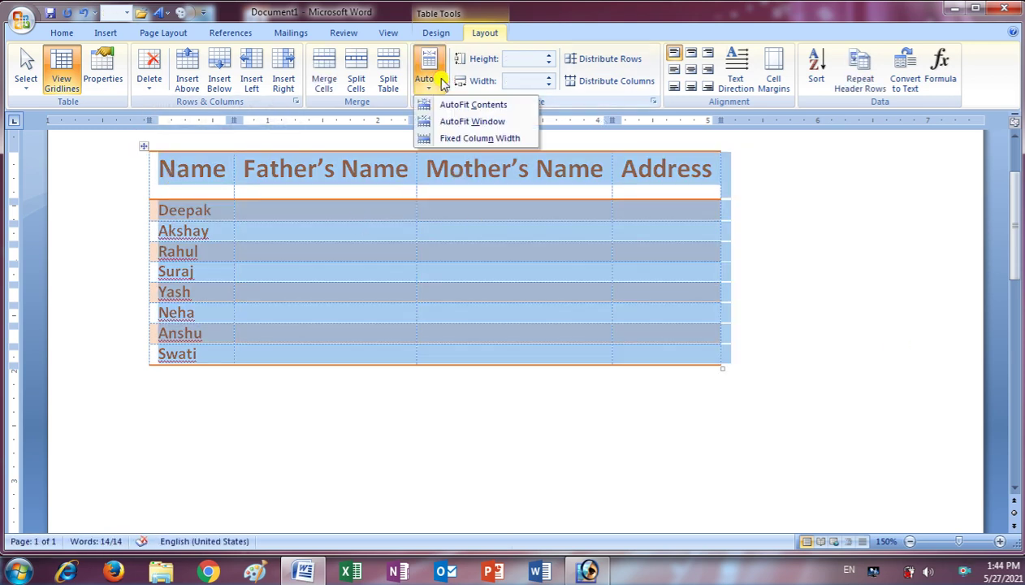
pyautogui.click(490, 124)
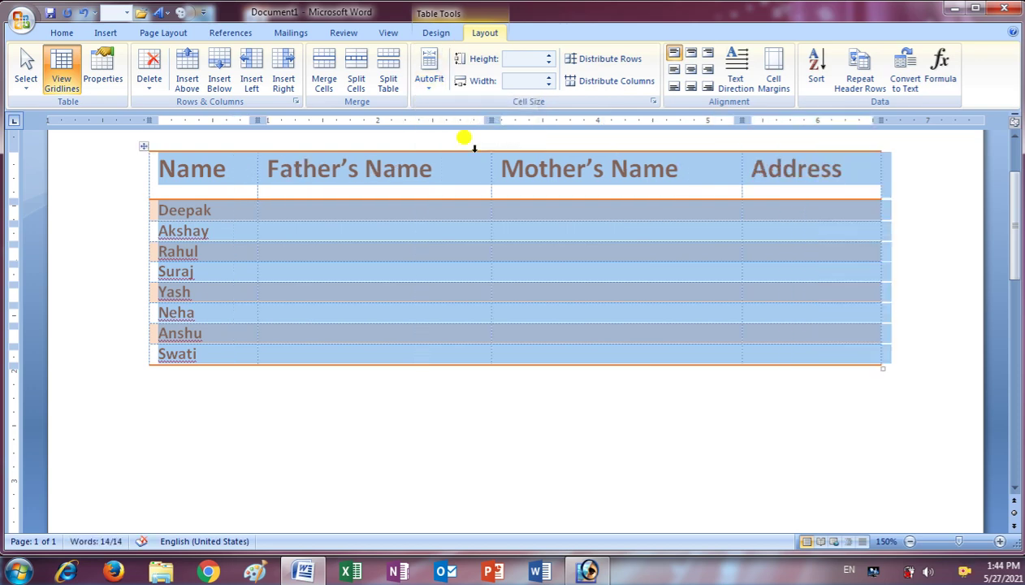
pyautogui.click(335, 210)
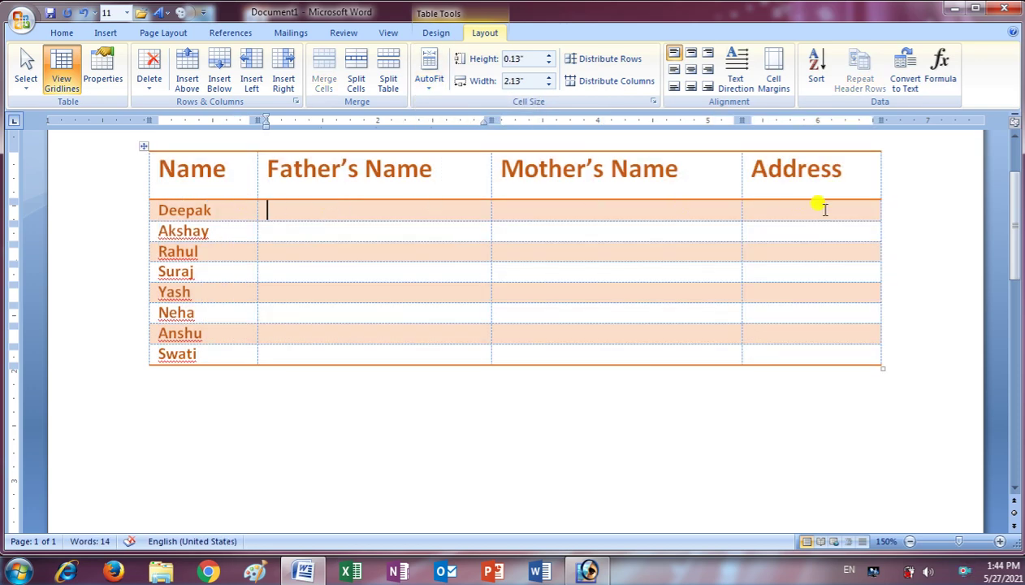
pyautogui.click(143, 147)
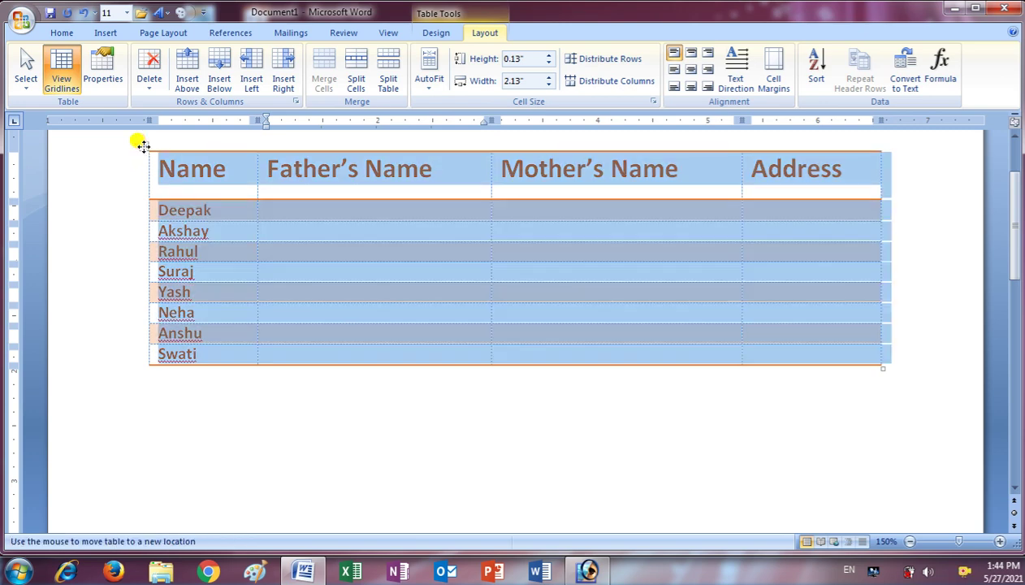
pyautogui.click(431, 82)
pyautogui.click(439, 107)
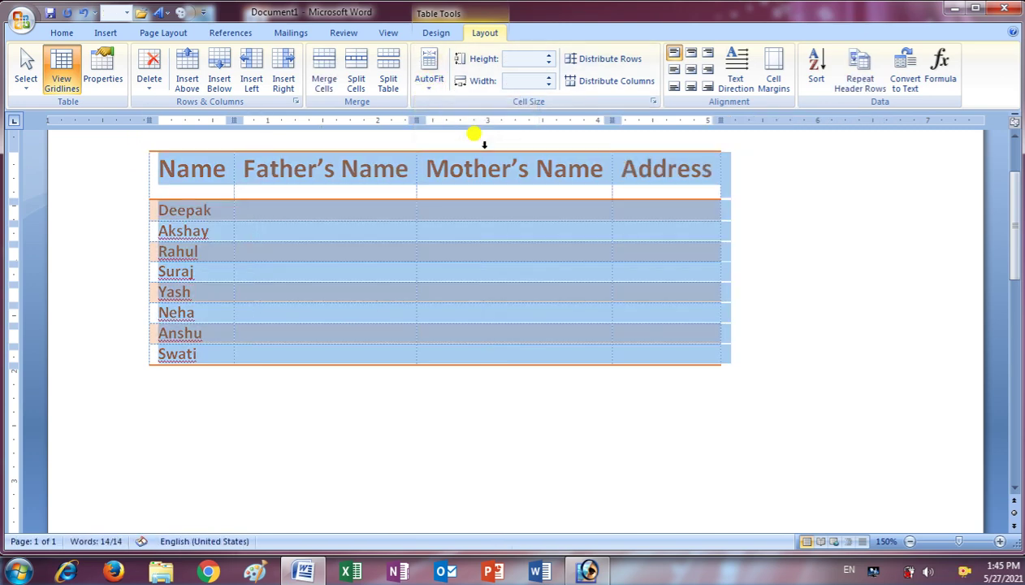
pyautogui.click(433, 84)
pyautogui.click(466, 122)
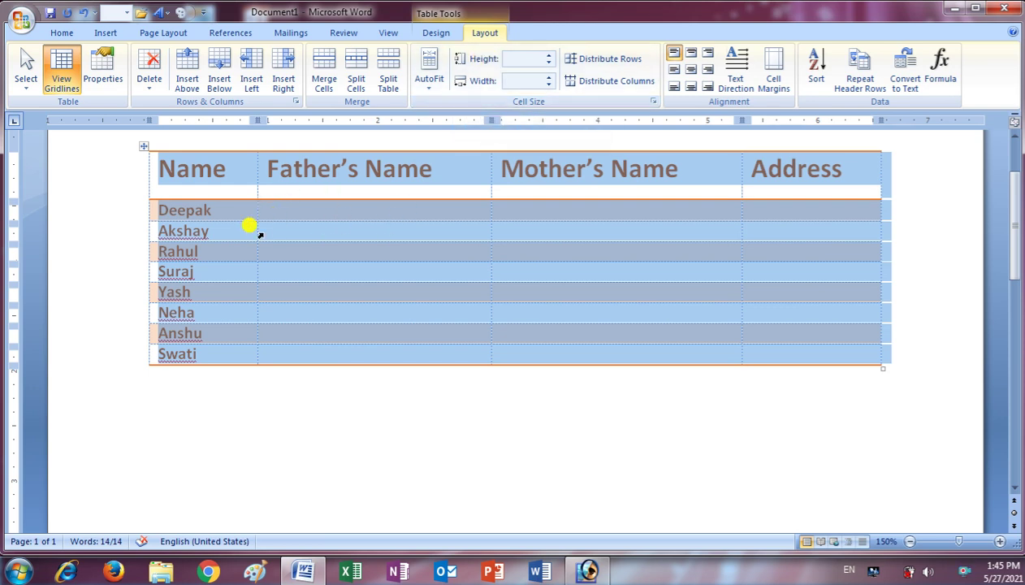
pyautogui.click(218, 212)
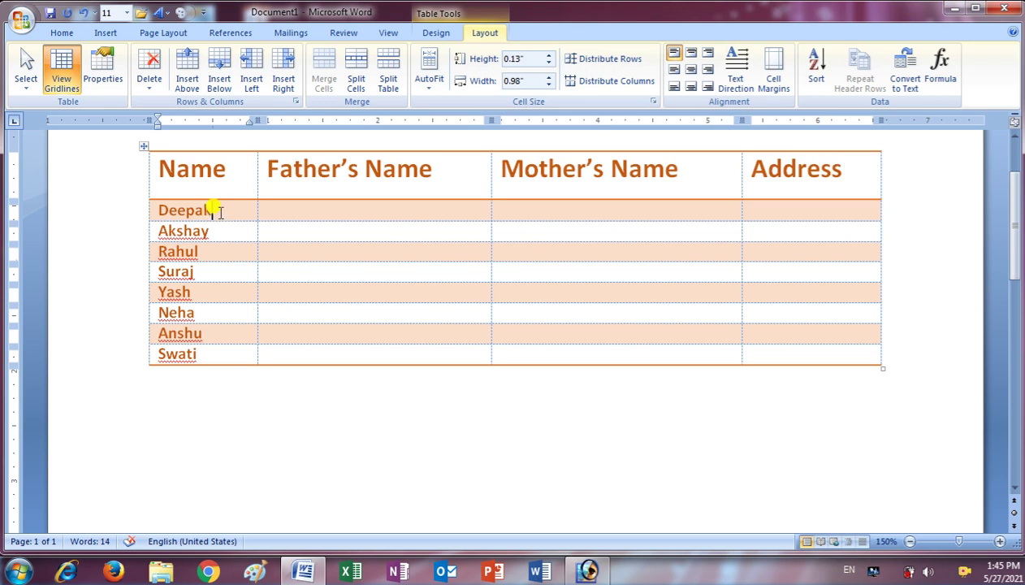
# Step: Select the table and step all row heights up to 0.7"
pyautogui.click(142, 145)
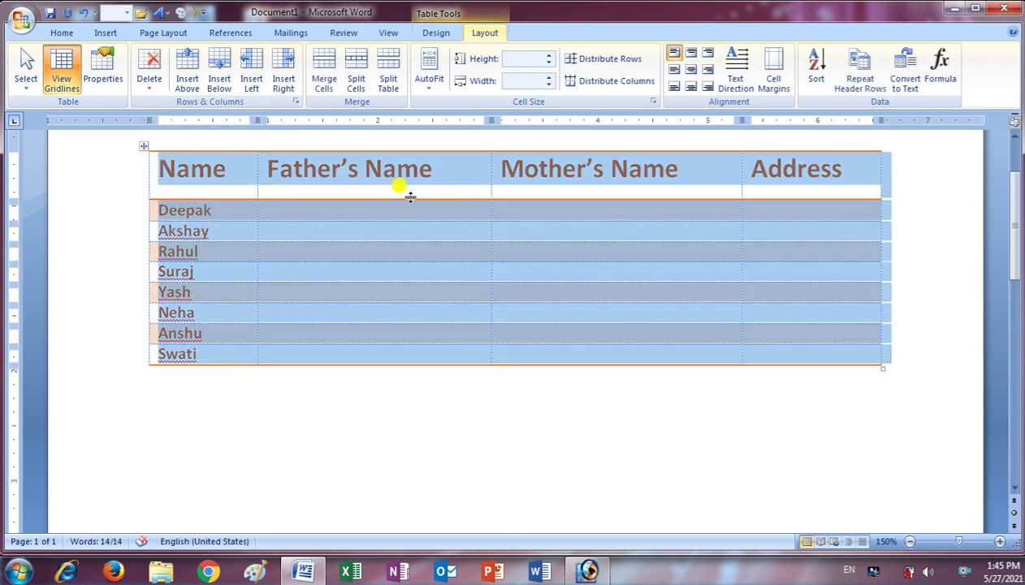
pyautogui.click(549, 59)
pyautogui.click(550, 57)
pyautogui.click(549, 57)
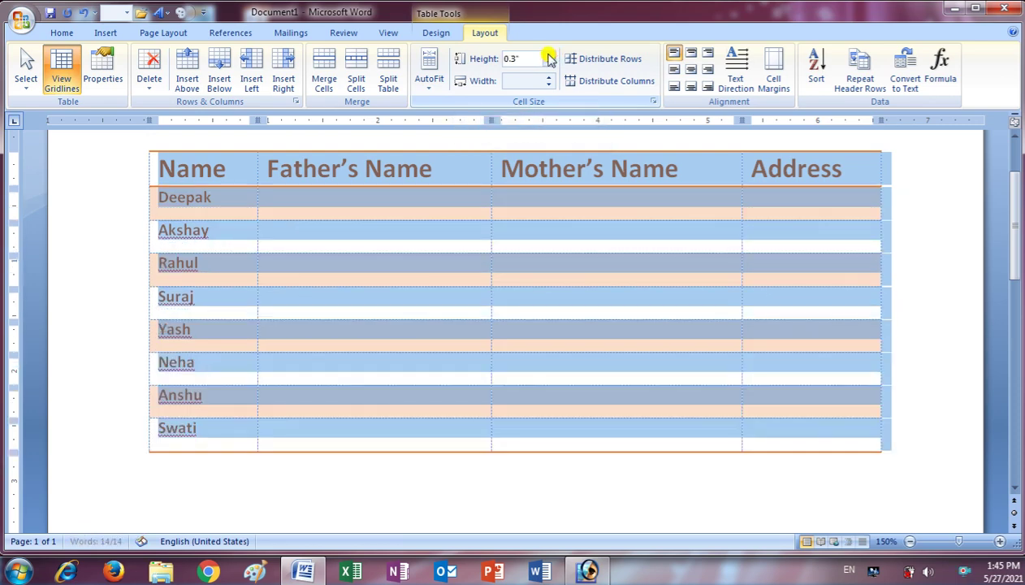
pyautogui.click(549, 57)
pyautogui.click(549, 57)
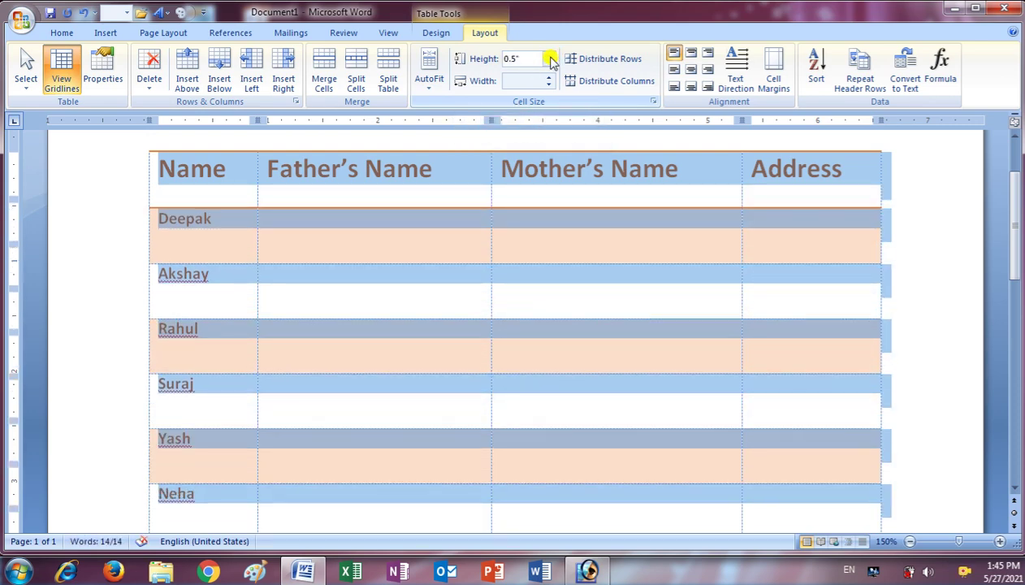
pyautogui.click(549, 59)
pyautogui.click(549, 57)
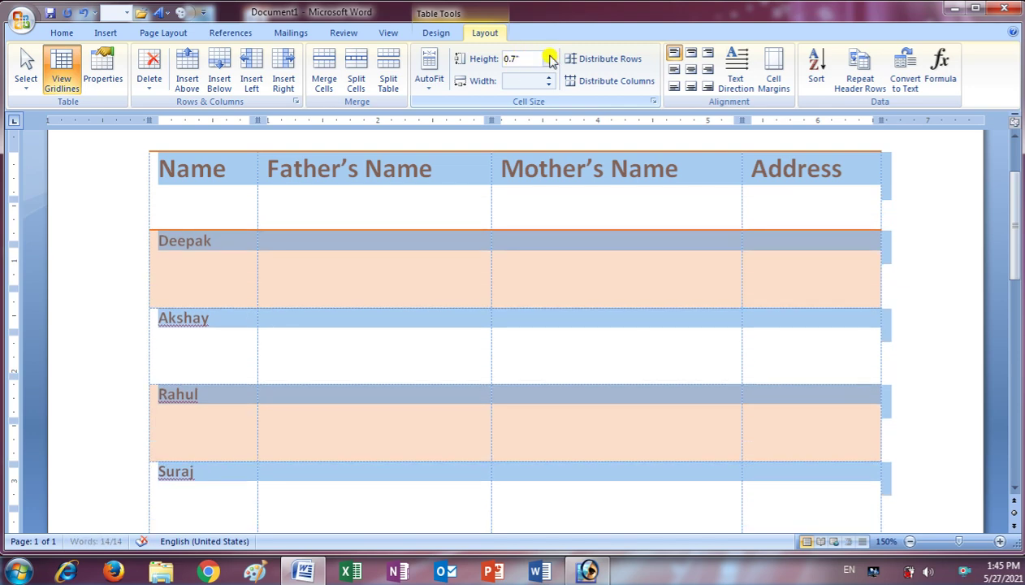
# Step: Lower all row heights back down to the minimum 0.1"
pyautogui.scroll(-2, 206, 292)
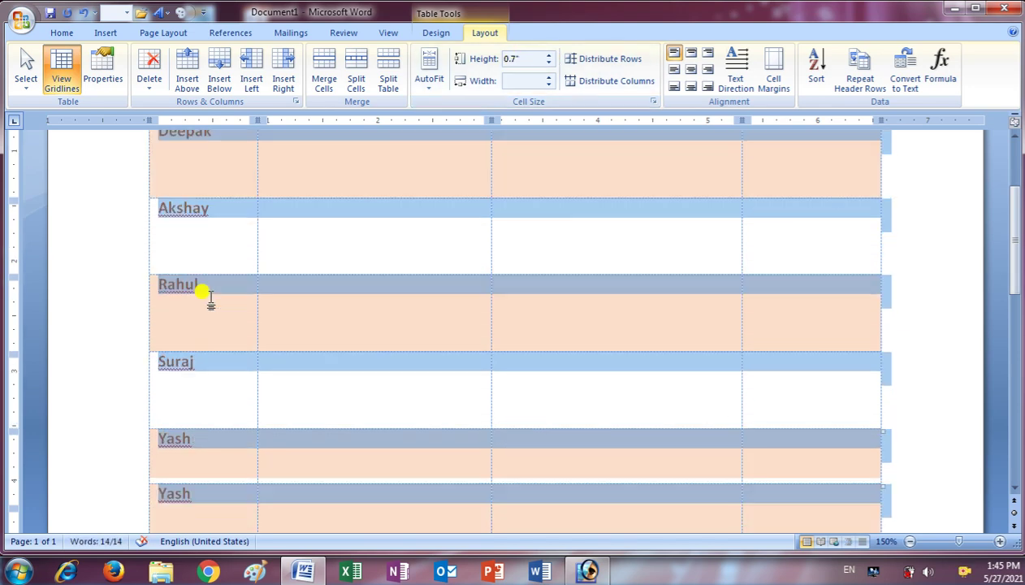
pyautogui.scroll(-3, 210, 319)
pyautogui.scroll(-4, 205, 317)
pyautogui.scroll(6, 202, 316)
pyautogui.scroll(5, 209, 305)
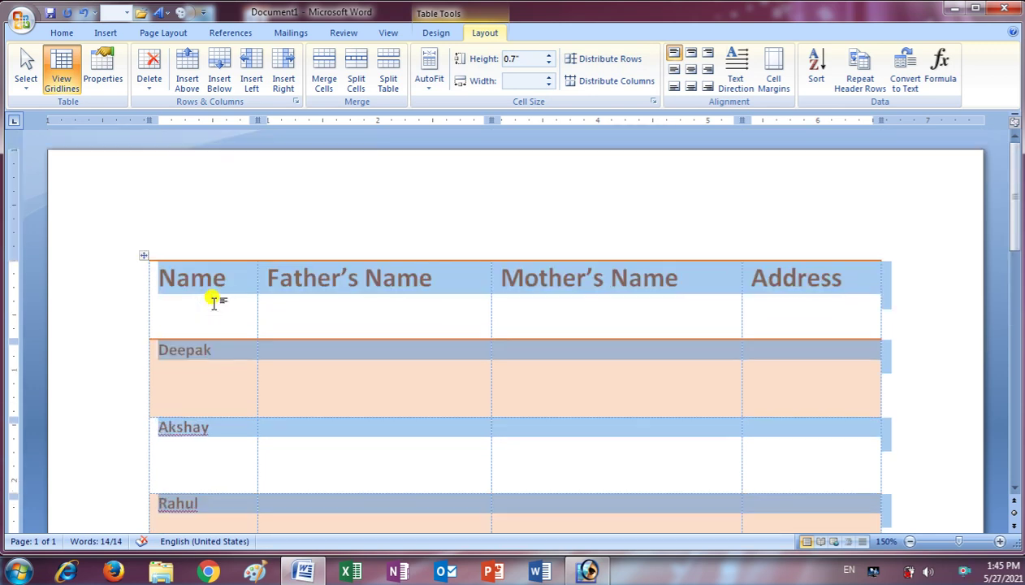
pyautogui.click(549, 64)
pyautogui.click(549, 64)
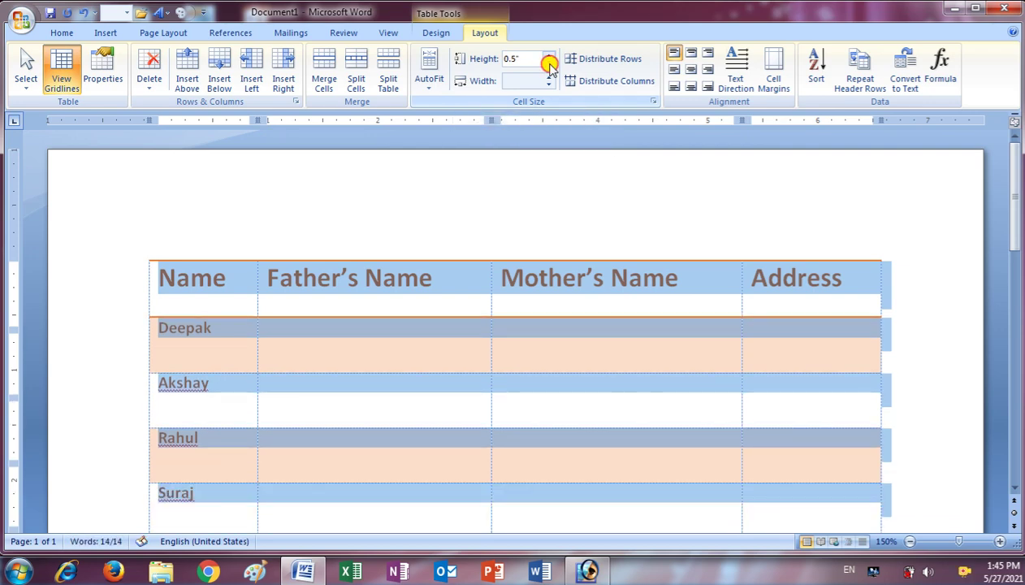
pyautogui.click(549, 64)
pyautogui.click(549, 64)
pyautogui.click(549, 64)
pyautogui.click(549, 64)
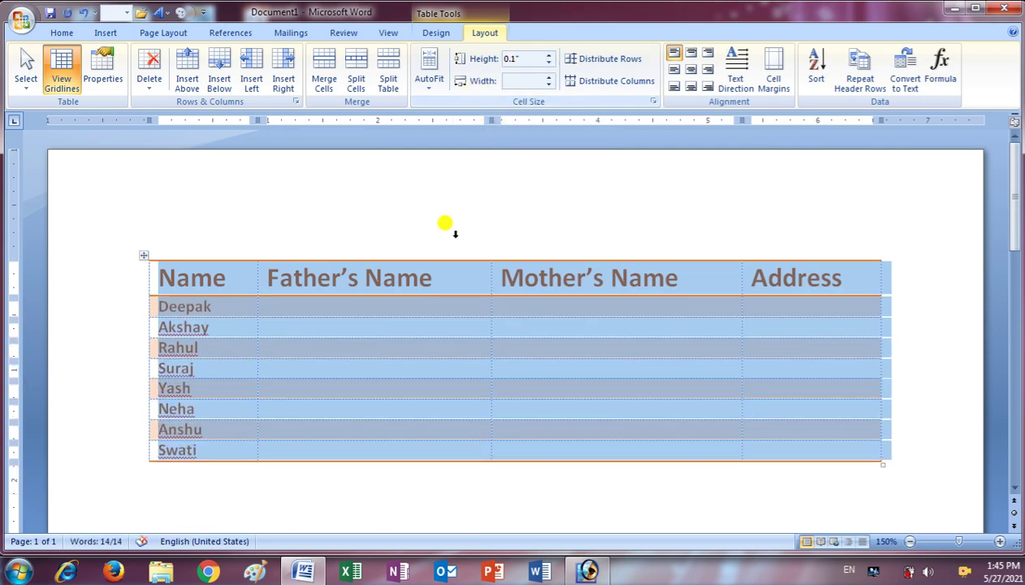
pyautogui.moveTo(587, 284)
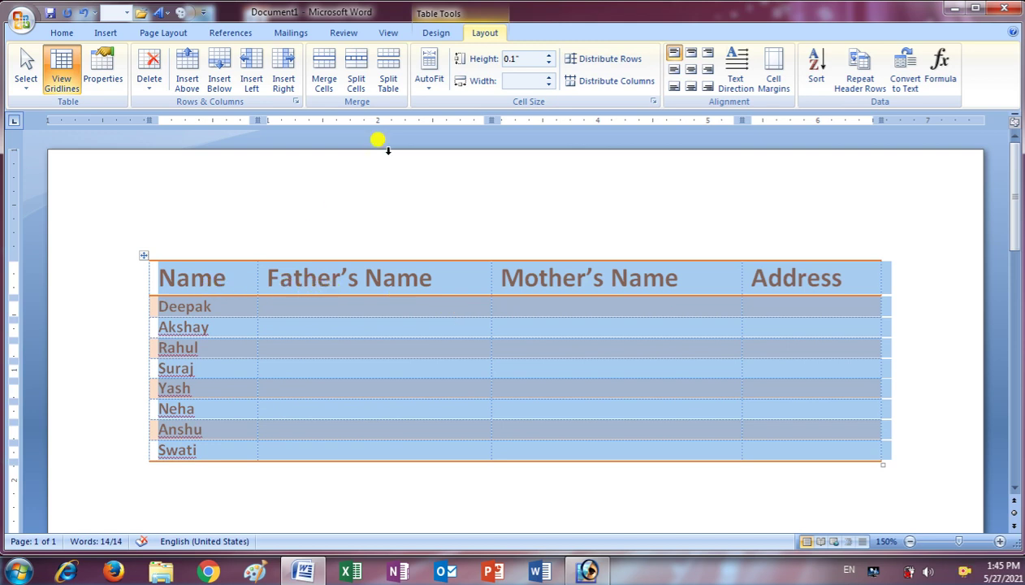
# Step: Set every column width to 1" and deselect the table
pyautogui.click(508, 78)
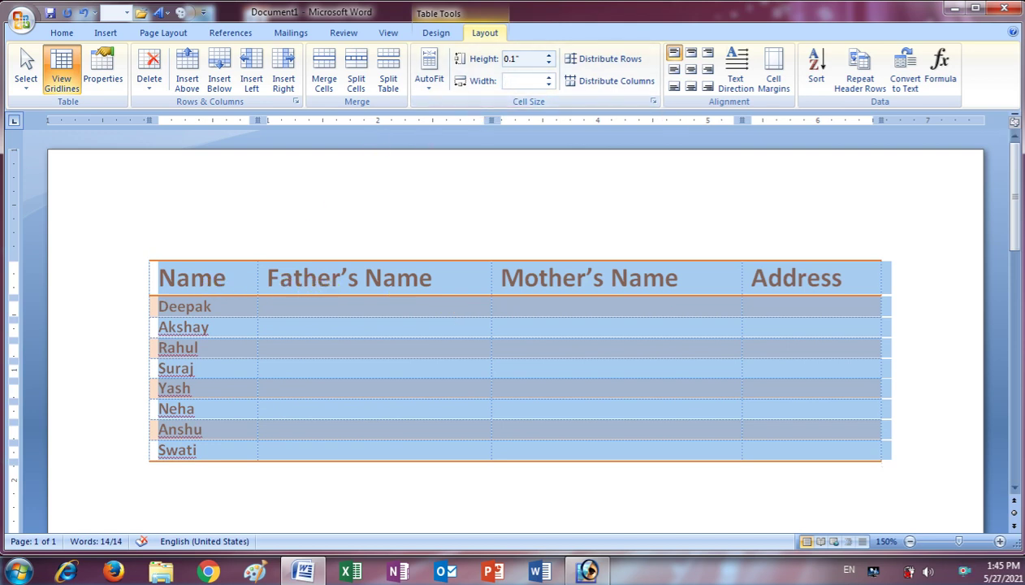
pyautogui.write('1')
pyautogui.press('Return')
pyautogui.click(403, 310)
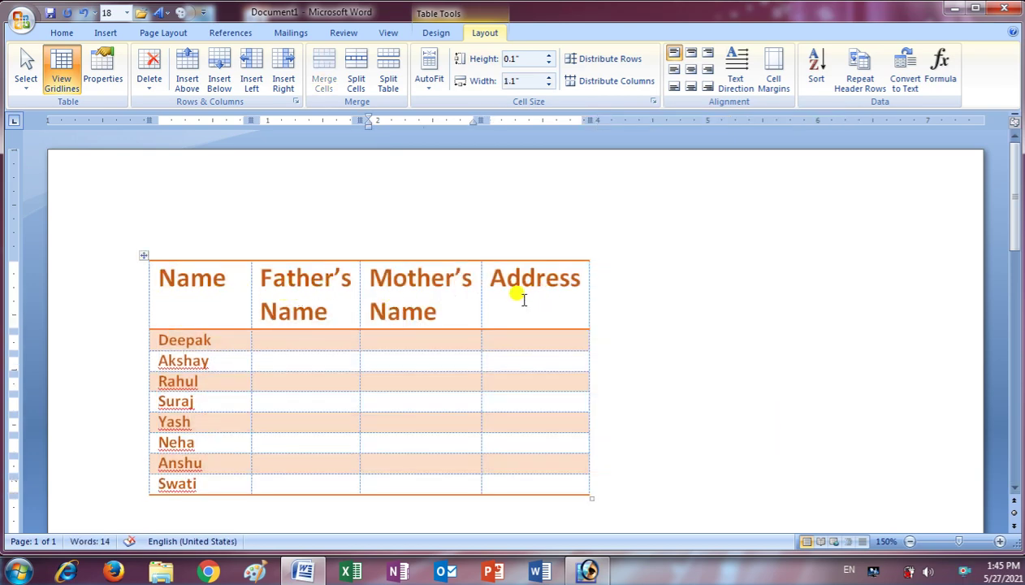
# Step: Try column widths of 1.5", then narrow all columns down to 1.4"
pyautogui.click(143, 255)
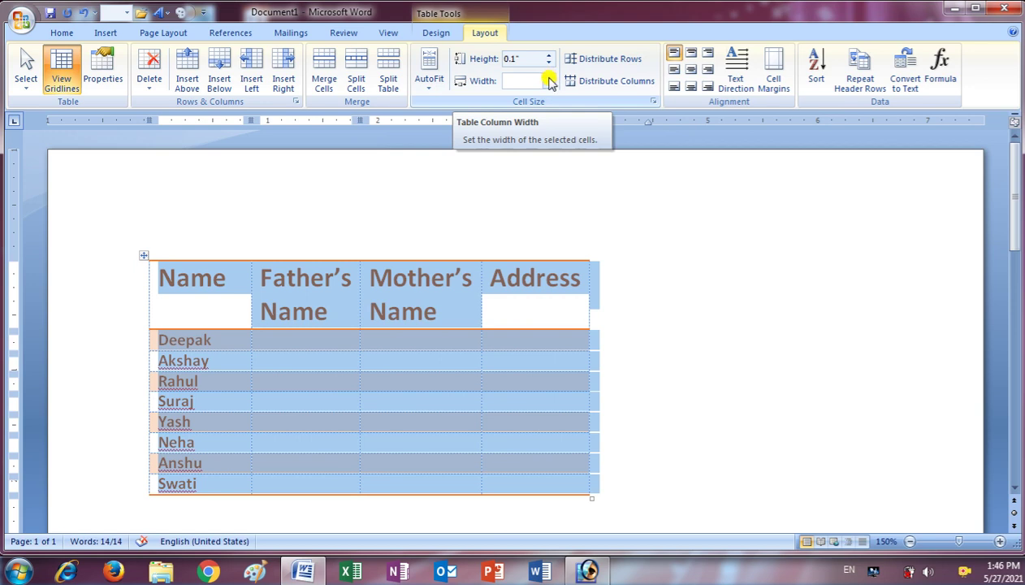
pyautogui.click(549, 85)
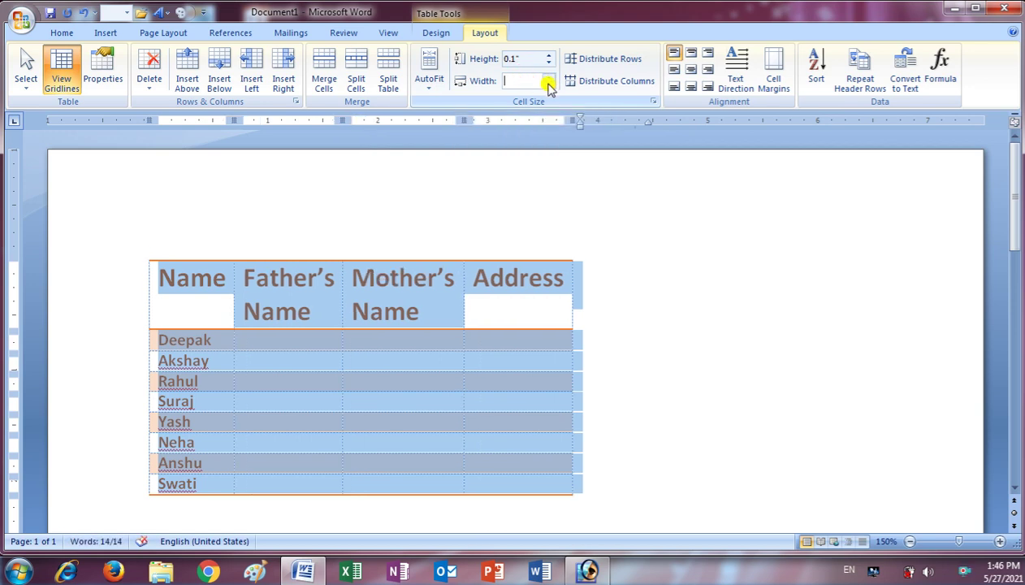
pyautogui.write('1')
pyautogui.press('Return')
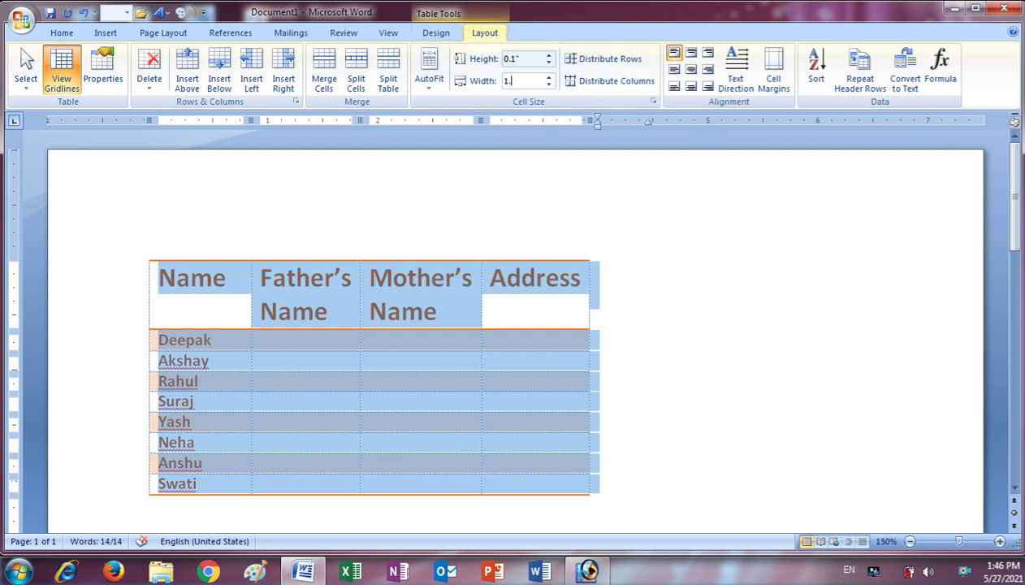
pyautogui.write('.5')
pyautogui.press('Return')
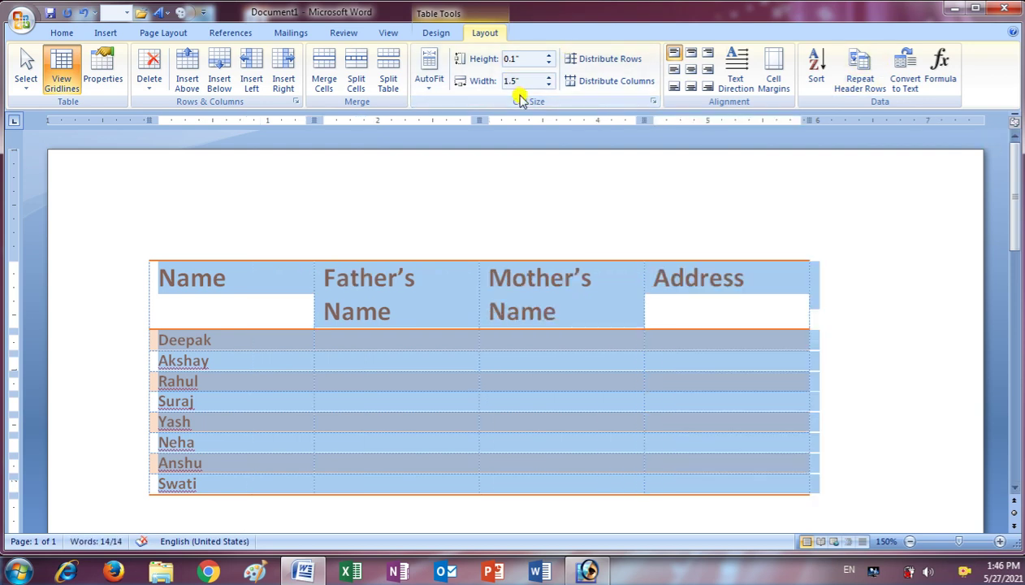
pyautogui.click(549, 77)
pyautogui.click(549, 77)
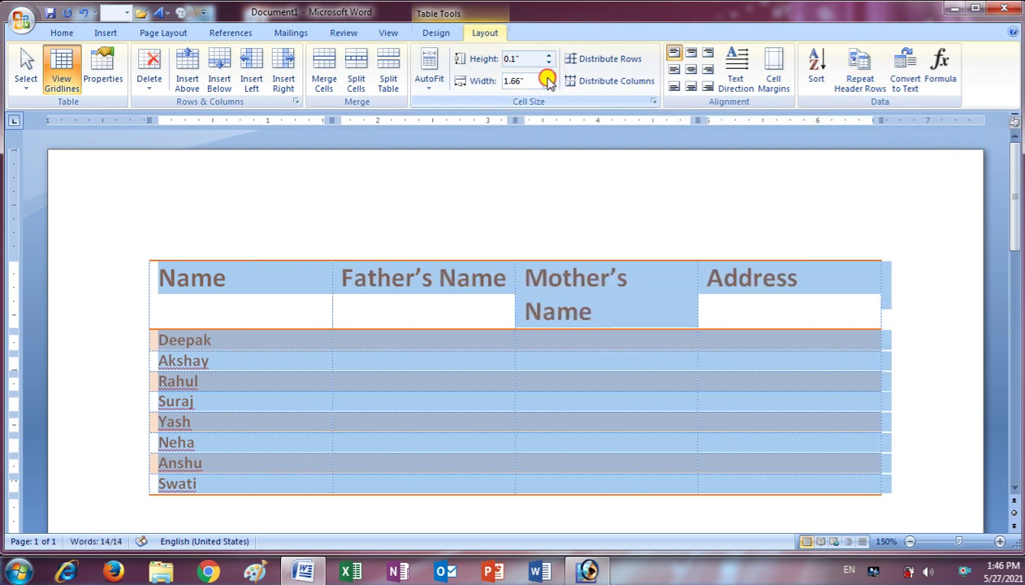
pyautogui.click(550, 85)
pyautogui.click(549, 84)
pyautogui.click(549, 85)
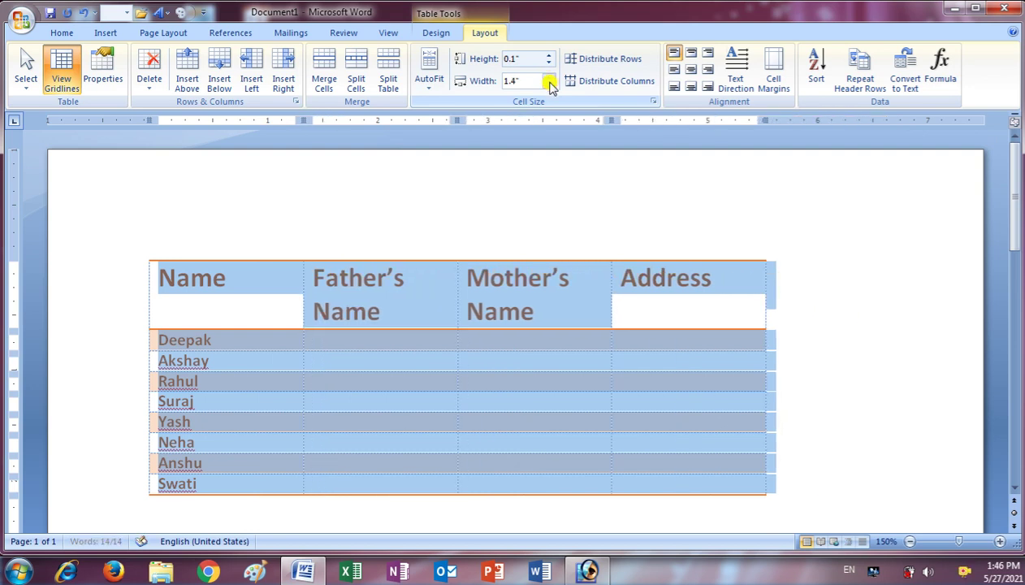
pyautogui.click(550, 84)
pyautogui.click(549, 84)
pyautogui.click(549, 84)
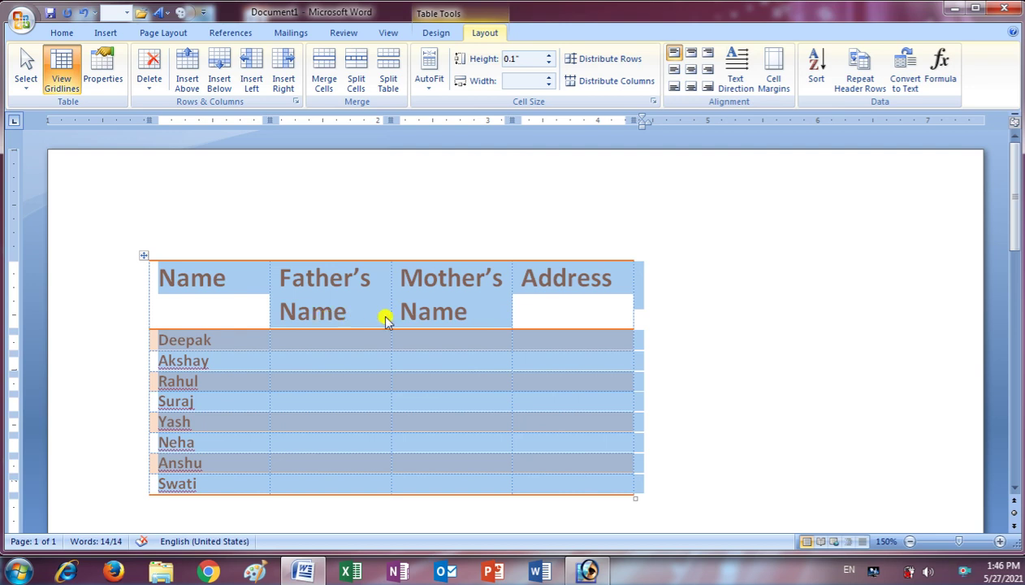
# Step: Apply AutoFit Window to spread the columns evenly, then select the header row
pyautogui.click(429, 83)
pyautogui.click(470, 121)
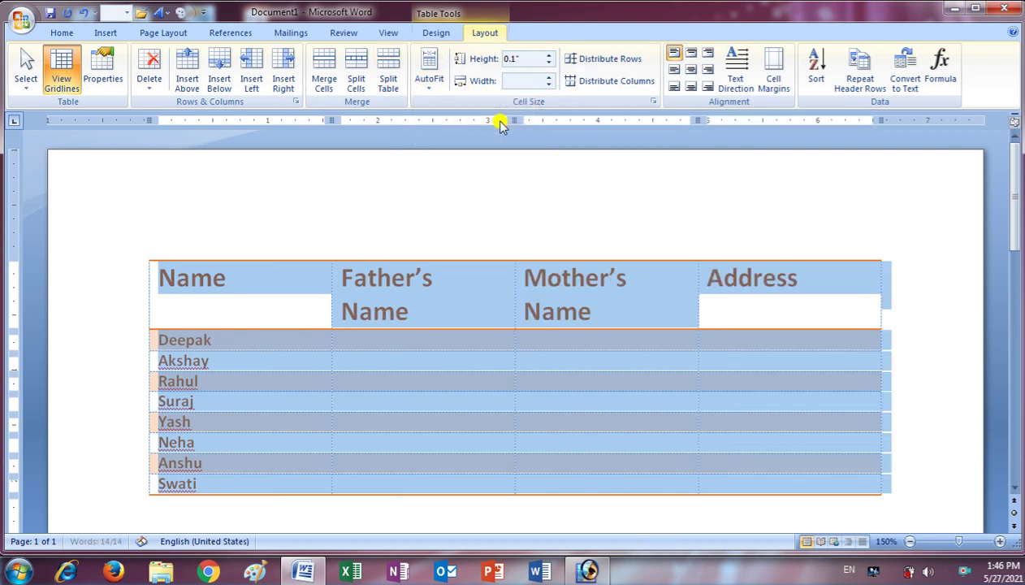
pyautogui.click(770, 381)
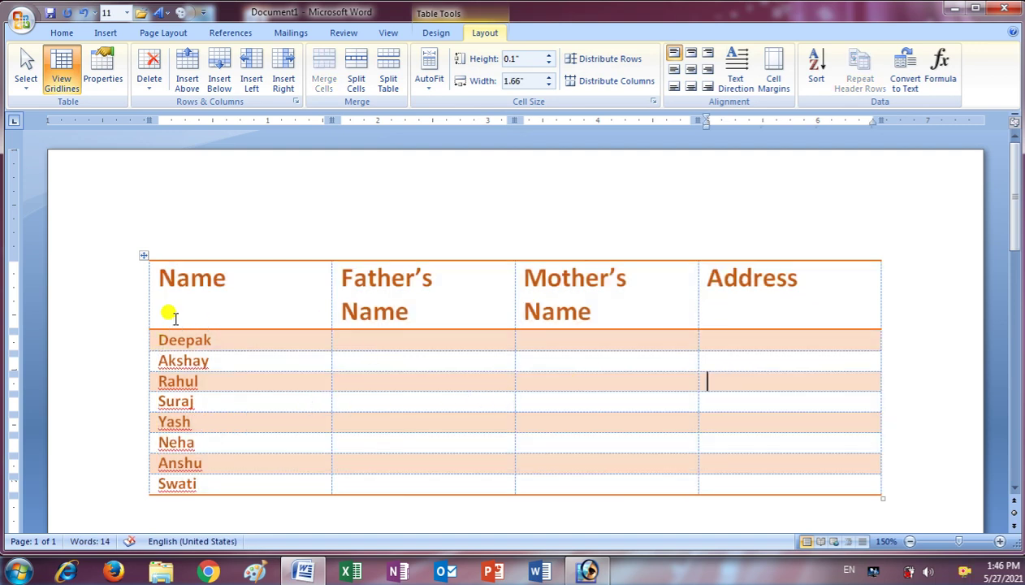
pyautogui.moveTo(162, 280); pyautogui.dragTo(784, 304)
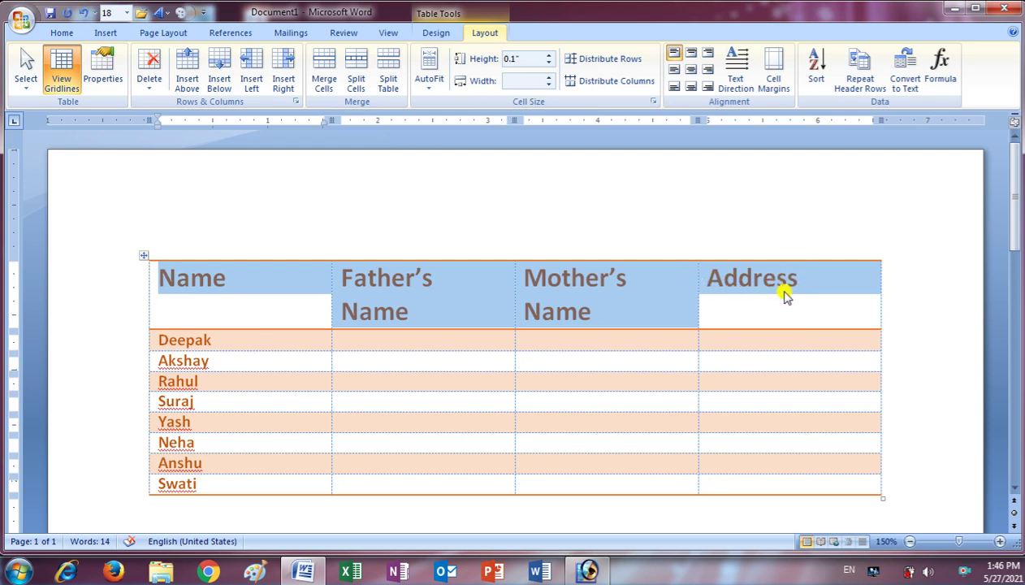
# Step: Try several header alignments, settling on Align Top Center
pyautogui.click(691, 53)
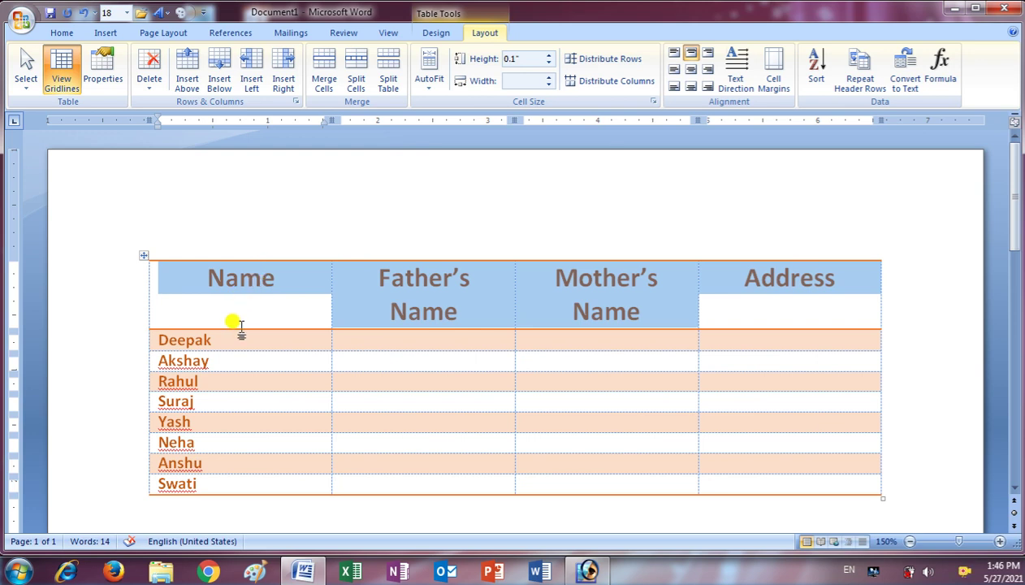
pyautogui.click(691, 88)
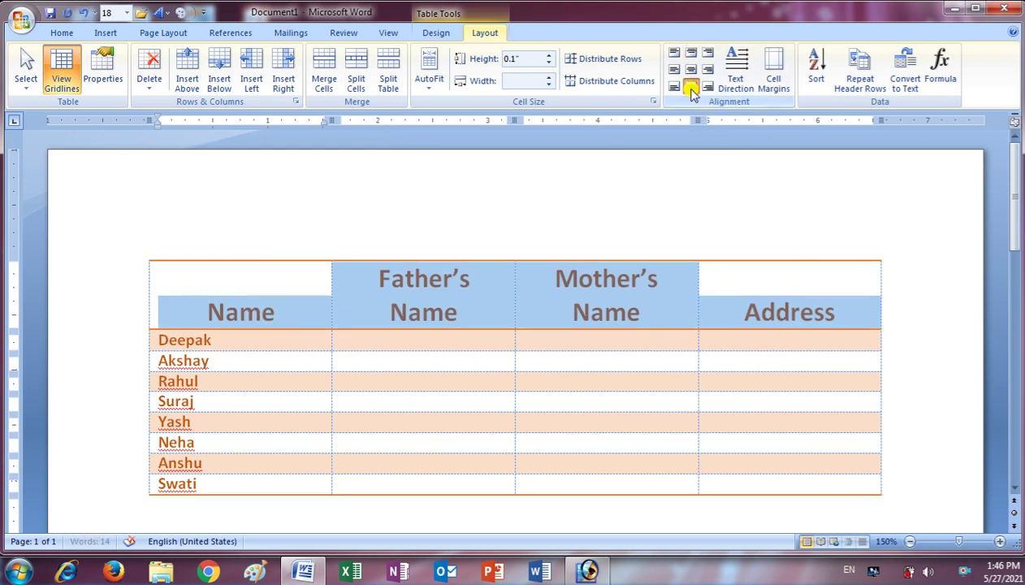
pyautogui.click(692, 73)
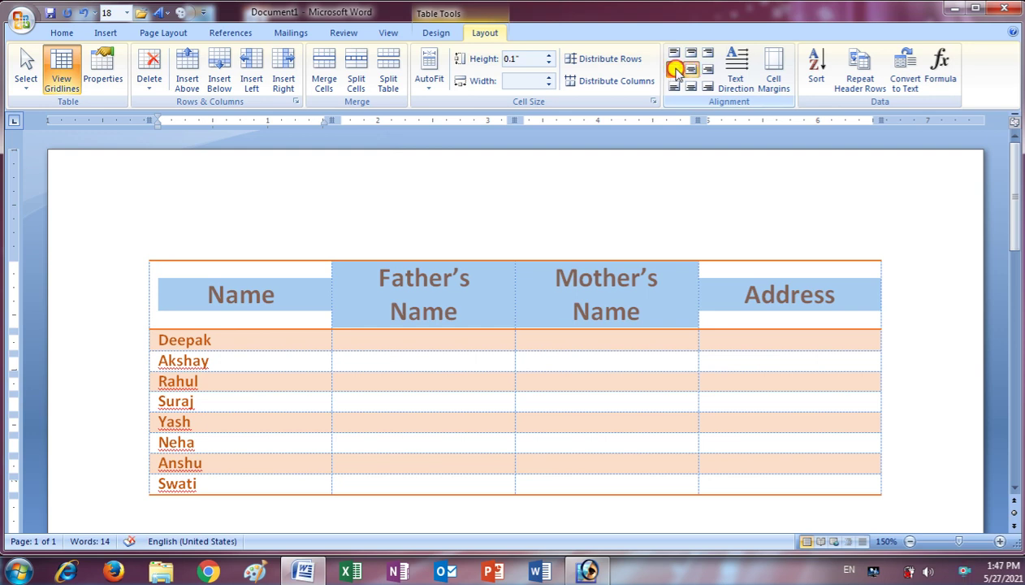
pyautogui.click(675, 70)
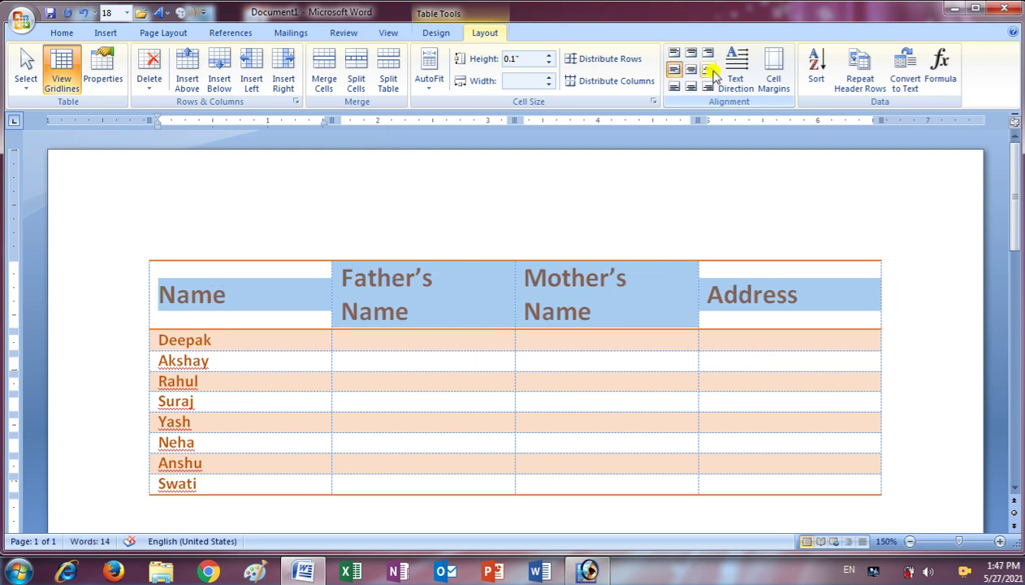
pyautogui.click(709, 70)
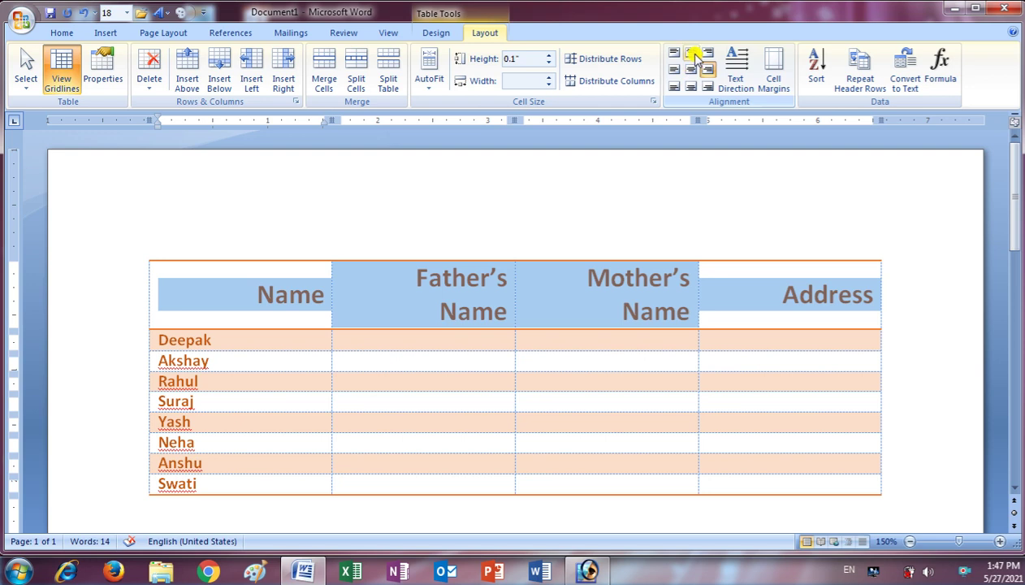
pyautogui.click(691, 53)
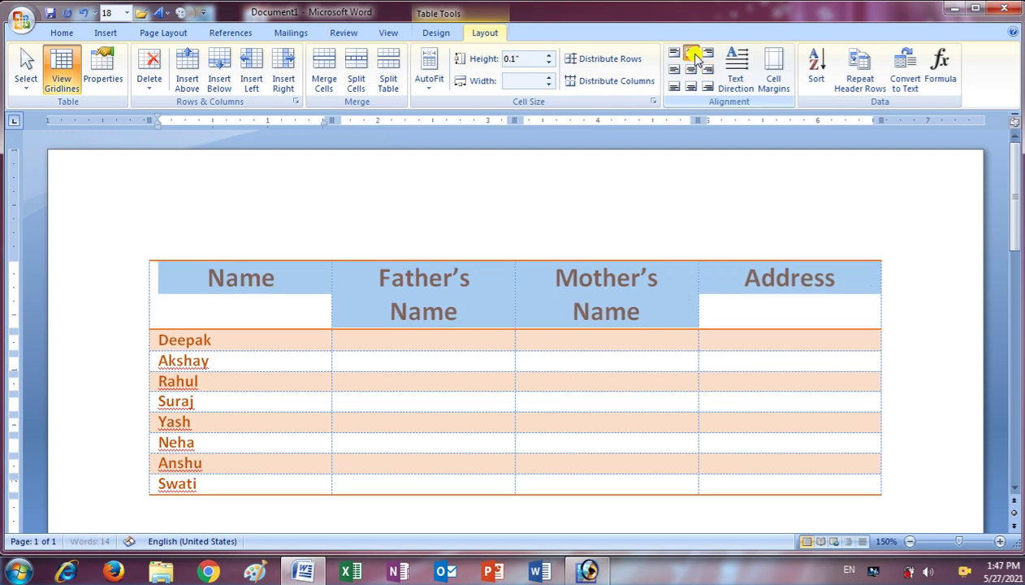
# Step: Drag column borders to adjust the Name column and widen Father's Name to 2"
pyautogui.click(380, 311)
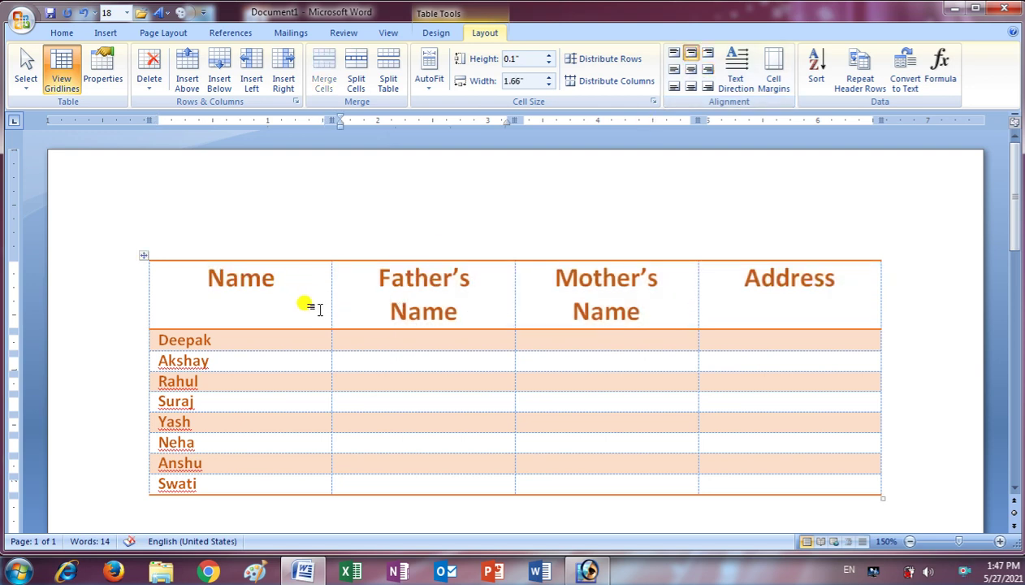
pyautogui.moveTo(331, 299); pyautogui.dragTo(234, 299)
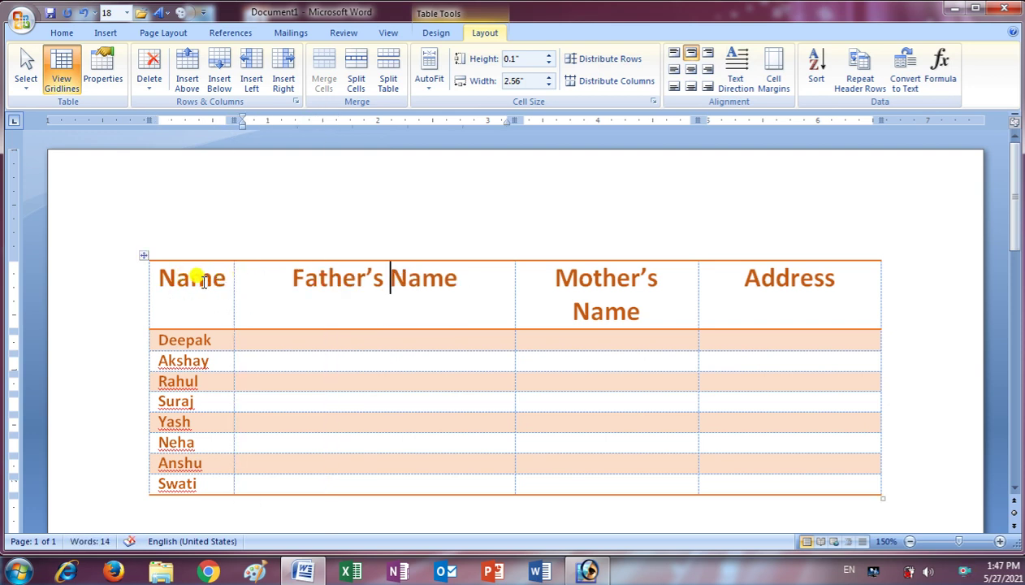
pyautogui.moveTo(234, 282); pyautogui.dragTo(300, 284)
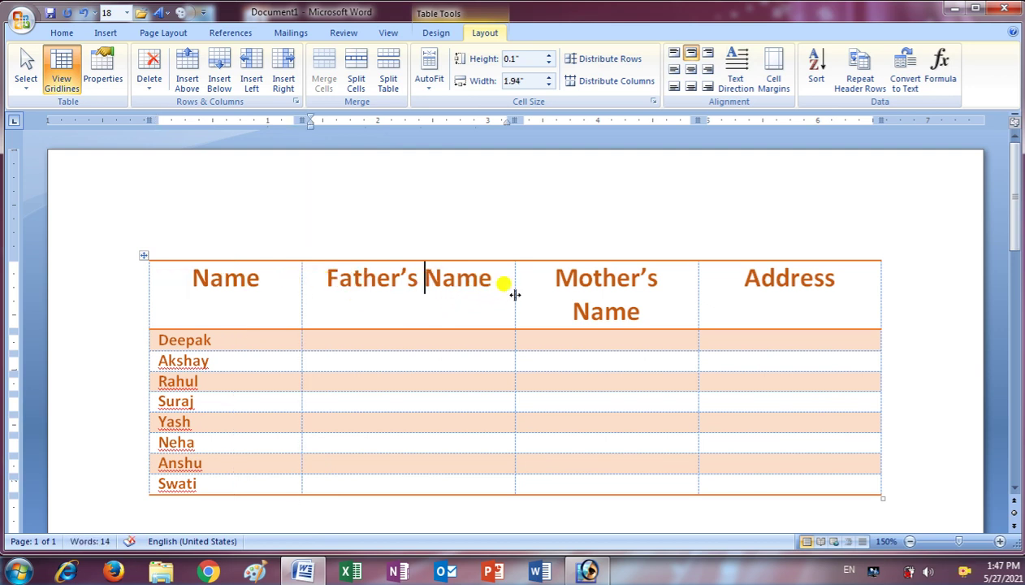
pyautogui.moveTo(515, 290); pyautogui.dragTo(522, 292)
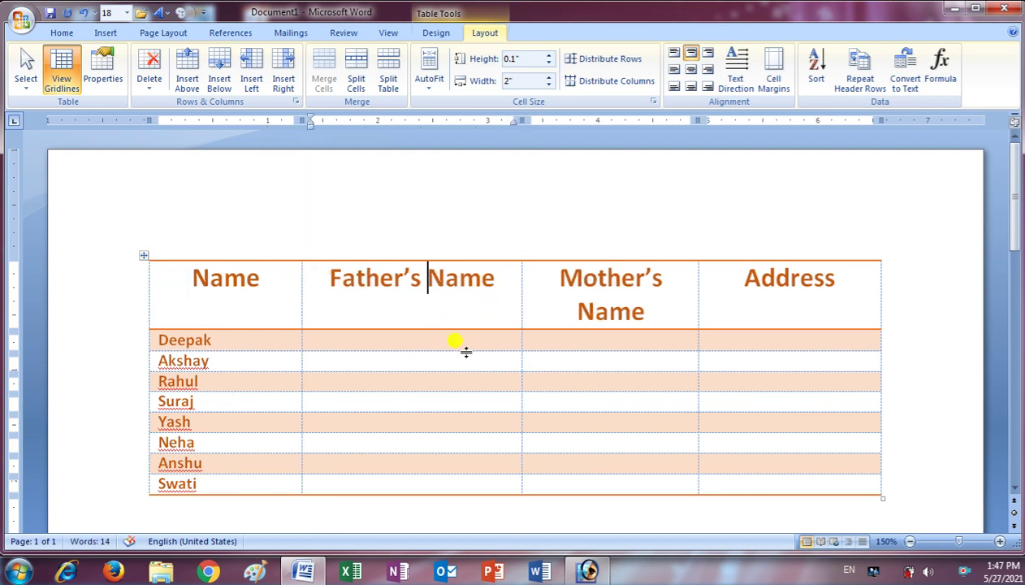
# Step: Resize the Deepak row taller and back, then select the header row
pyautogui.moveTo(466, 351); pyautogui.dragTo(465, 382)
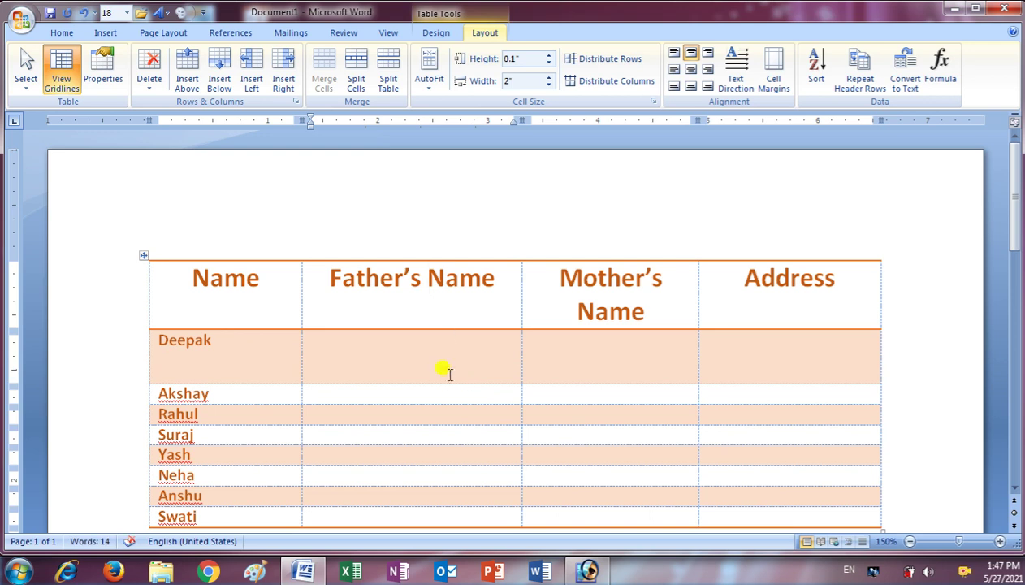
pyautogui.moveTo(449, 384); pyautogui.dragTo(449, 356)
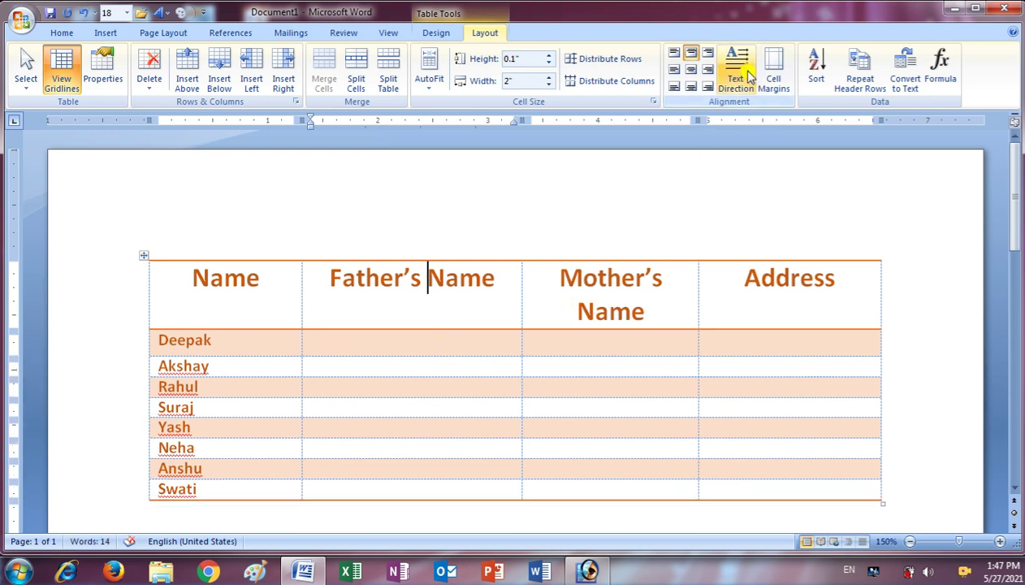
pyautogui.click(187, 276)
pyautogui.moveTo(187, 276); pyautogui.dragTo(796, 286)
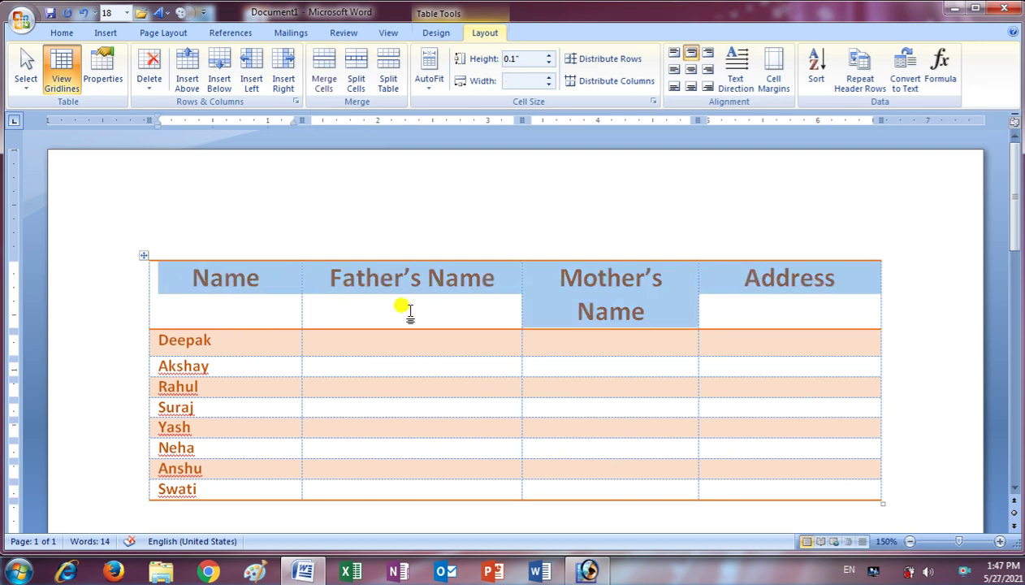
# Step: Rotate the header labels vertical, return them to horizontal, and open Cell Margins
pyautogui.click(737, 72)
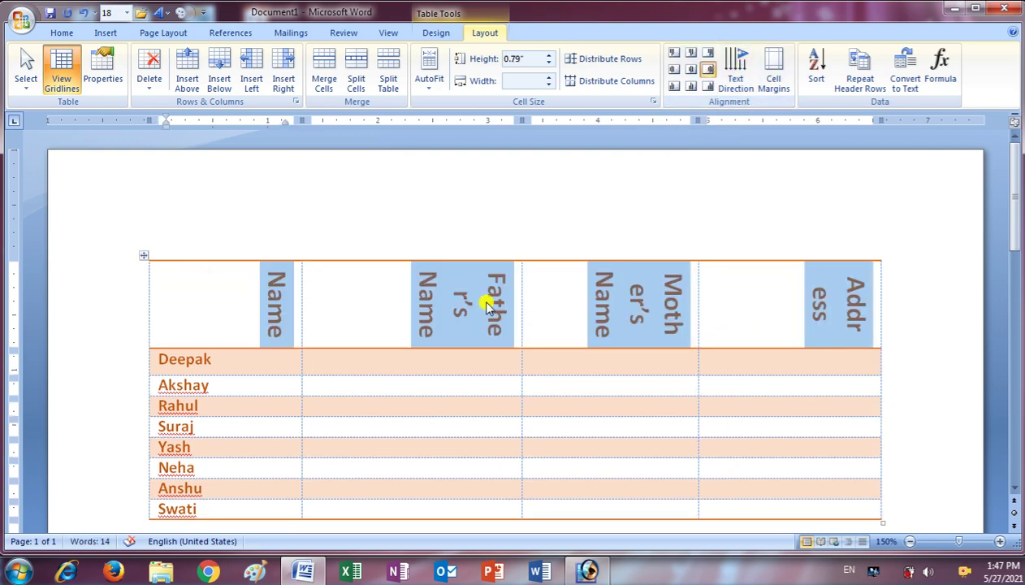
pyautogui.click(735, 77)
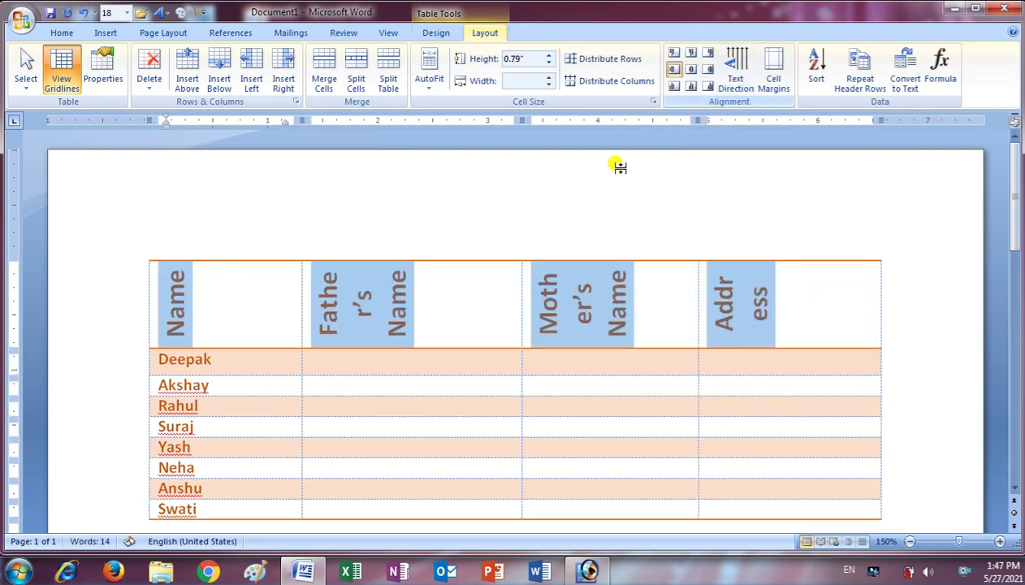
pyautogui.click(735, 71)
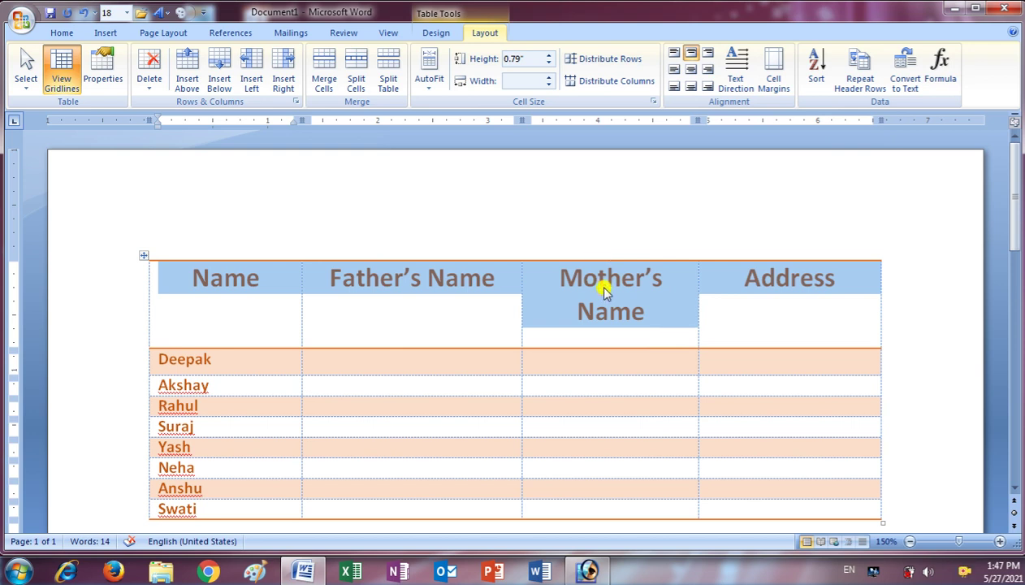
pyautogui.click(758, 71)
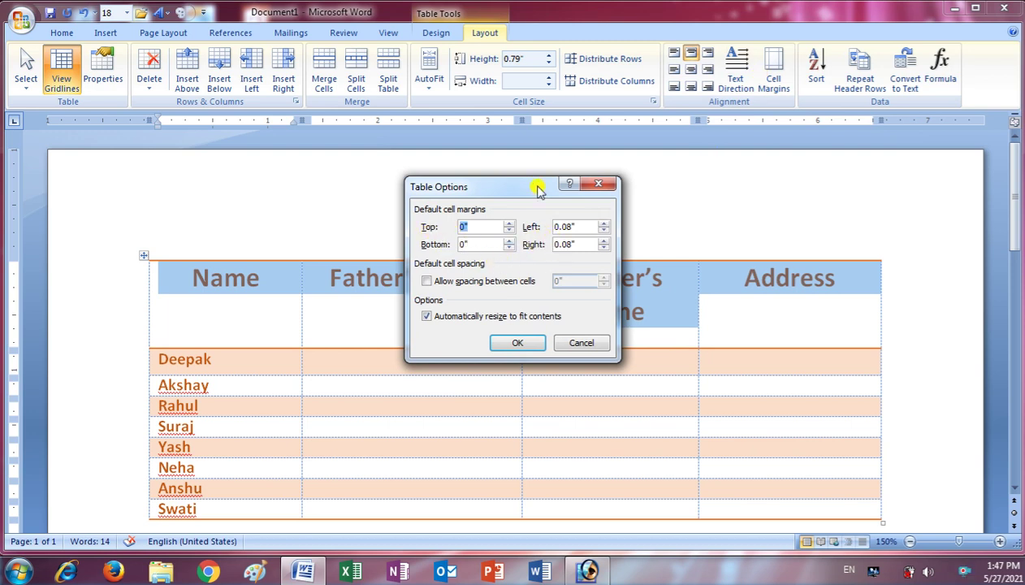
pyautogui.moveTo(537, 188); pyautogui.dragTo(727, 206)
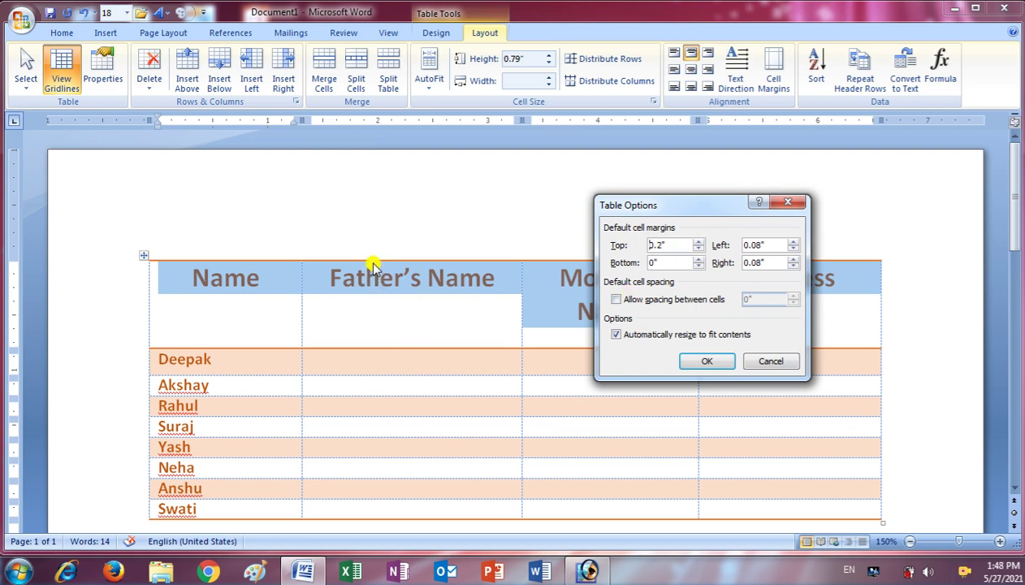
pyautogui.click(704, 359)
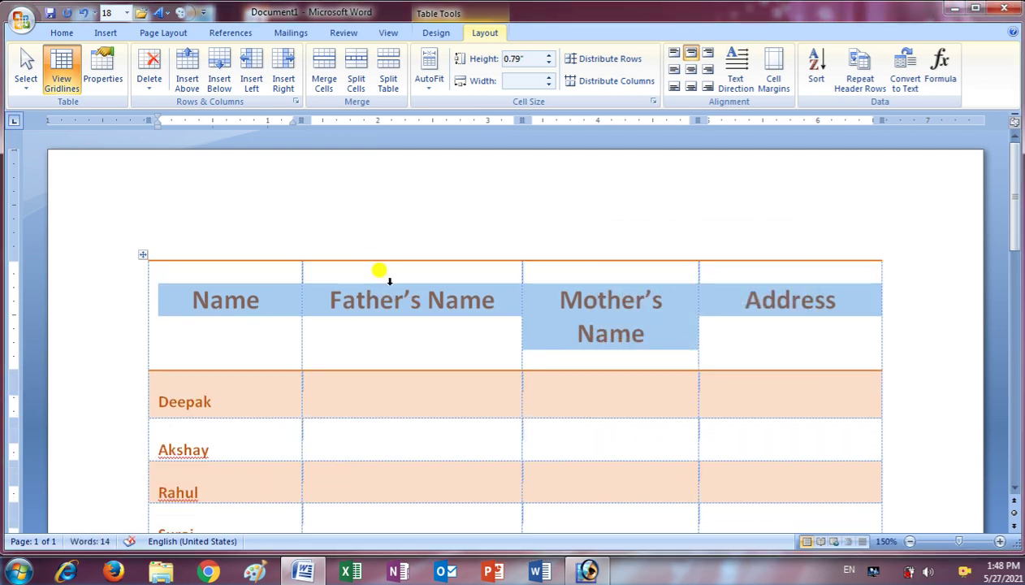
pyautogui.click(772, 77)
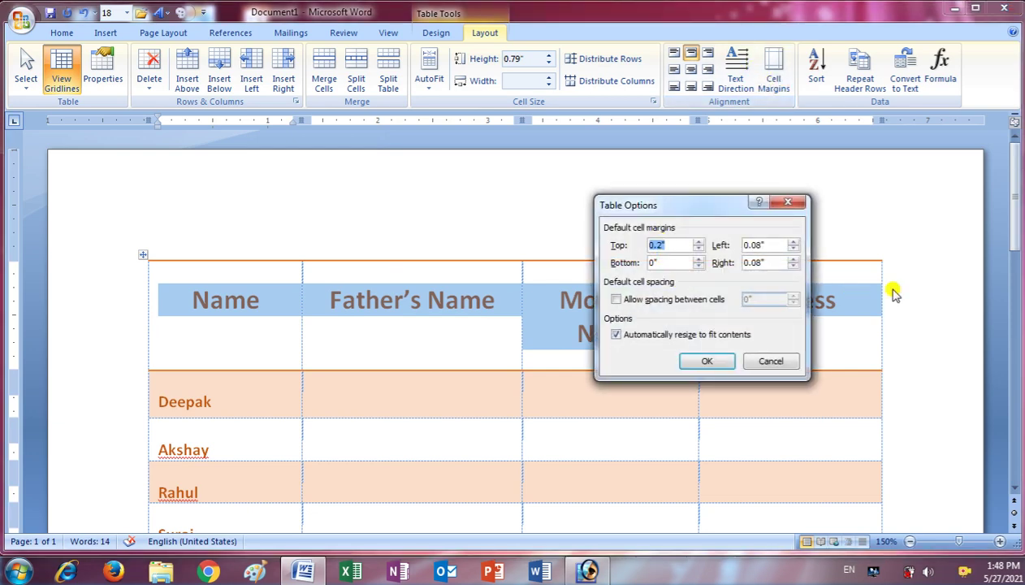
pyautogui.write('0')
pyautogui.click(709, 361)
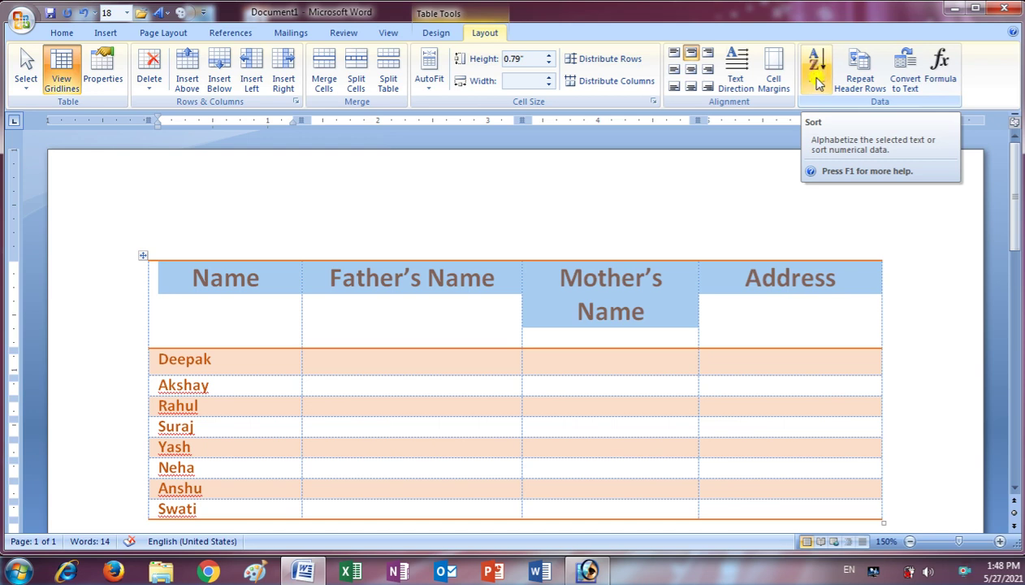
# Step: Sort the table rows by Name, ascending, then undo the sort
pyautogui.scroll(-1, 308, 438)
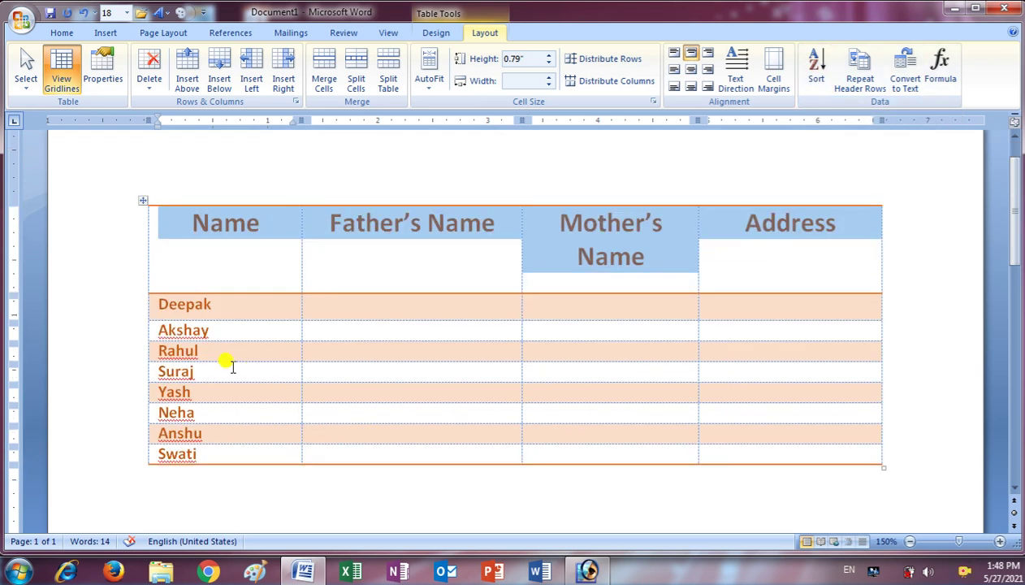
pyautogui.click(165, 305)
pyautogui.click(162, 327)
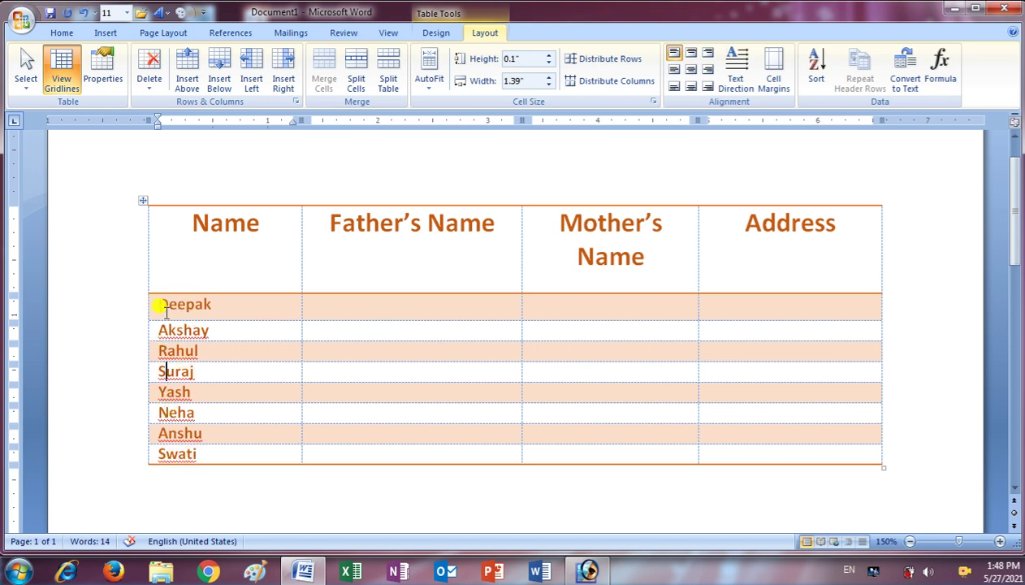
pyautogui.click(143, 200)
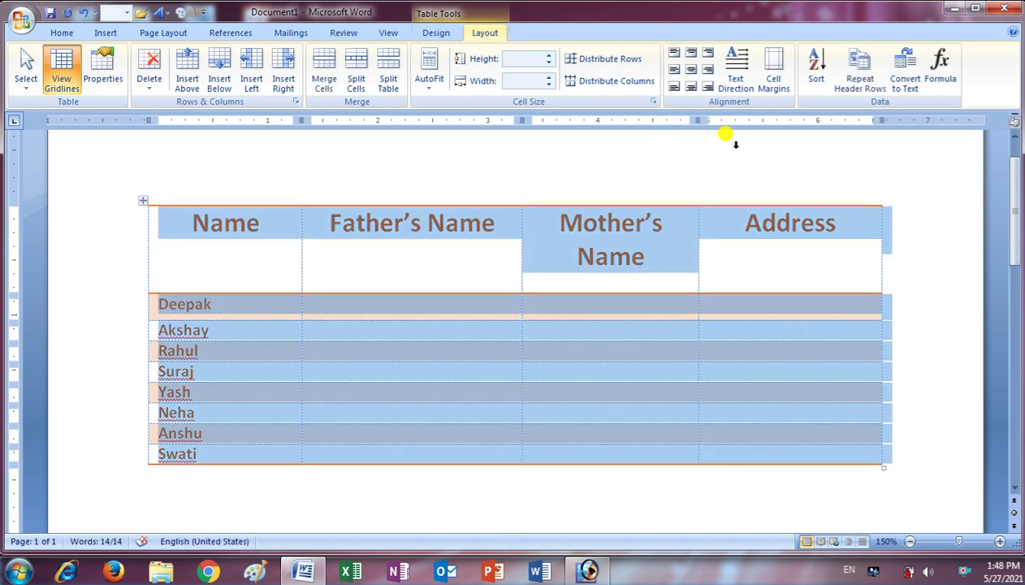
pyautogui.click(823, 85)
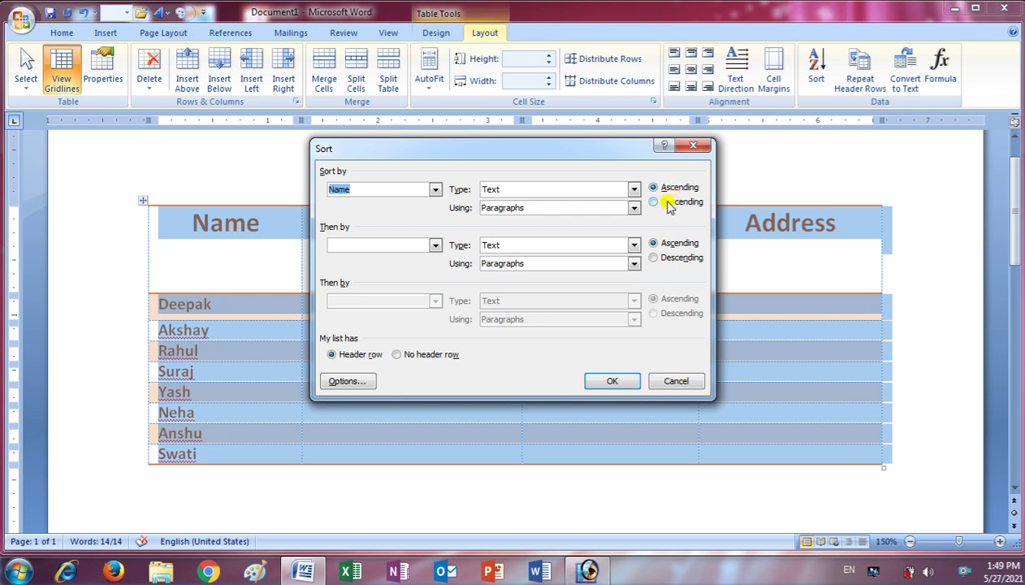
pyautogui.click(620, 377)
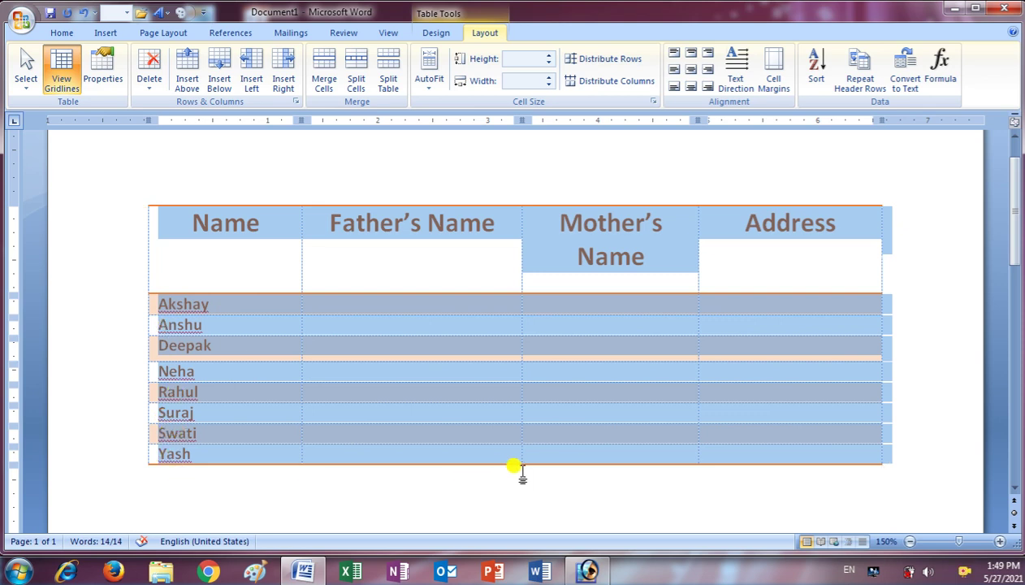
pyautogui.hotkey('ctrl', 'z')
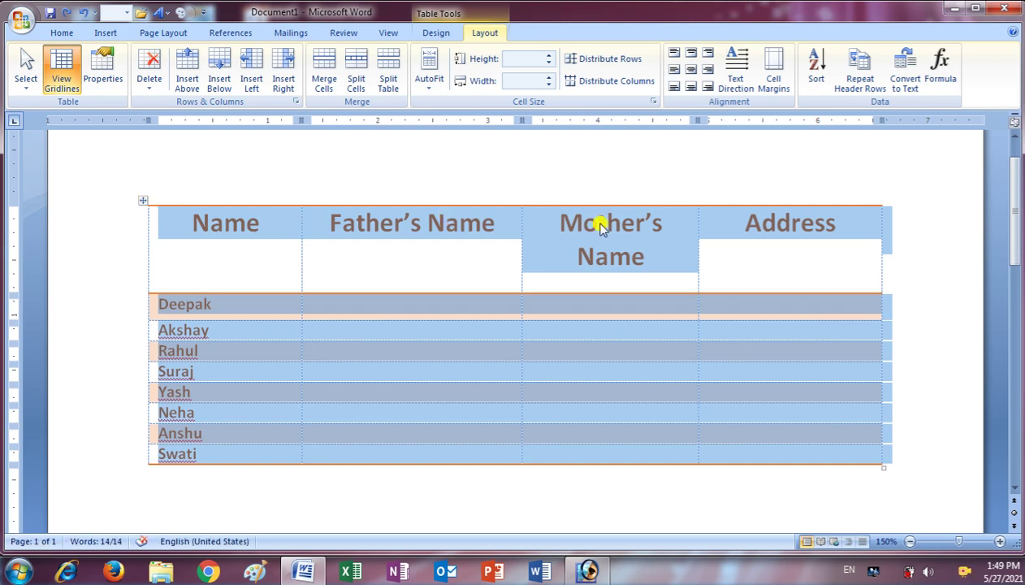
# Step: Re-sort the rows by Name A–Z, Akshay to Yash, and deselect the table
pyautogui.click(819, 72)
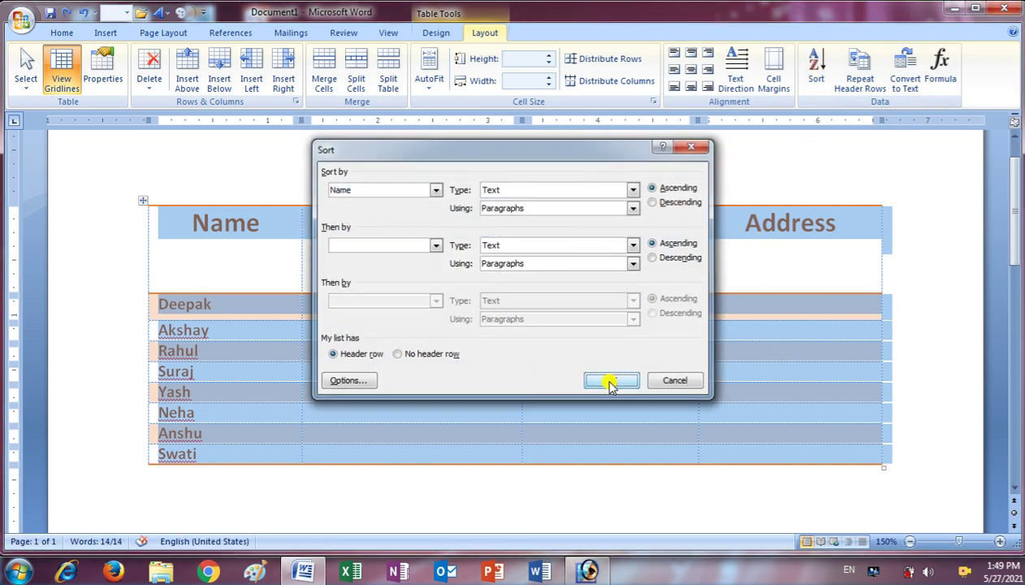
pyautogui.click(605, 370)
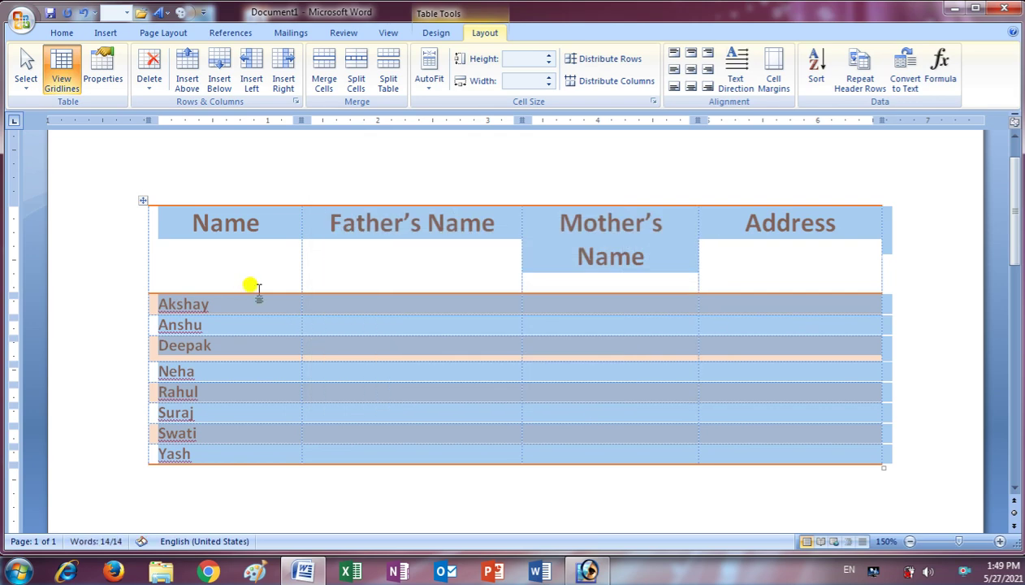
pyautogui.click(745, 370)
# Step: Toggle Repeat Header Rows on the selected student table, then reselect it
pyautogui.click(142, 199)
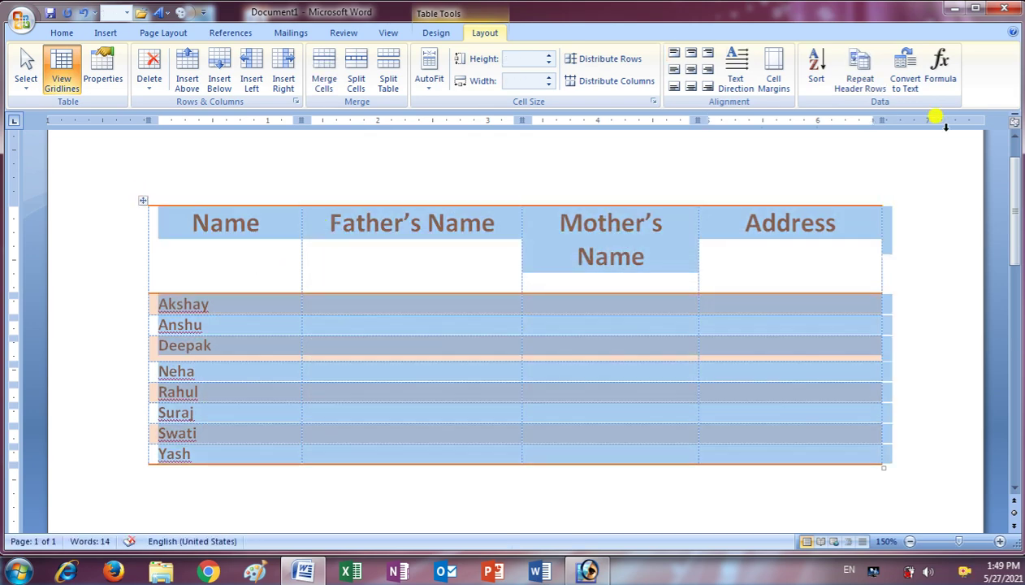
pyautogui.click(866, 66)
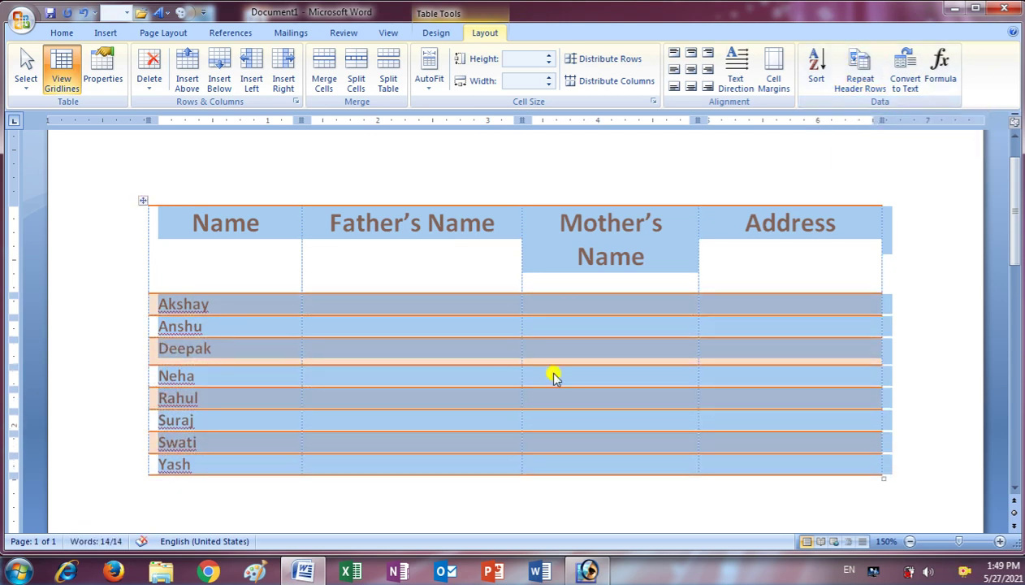
pyautogui.click(866, 70)
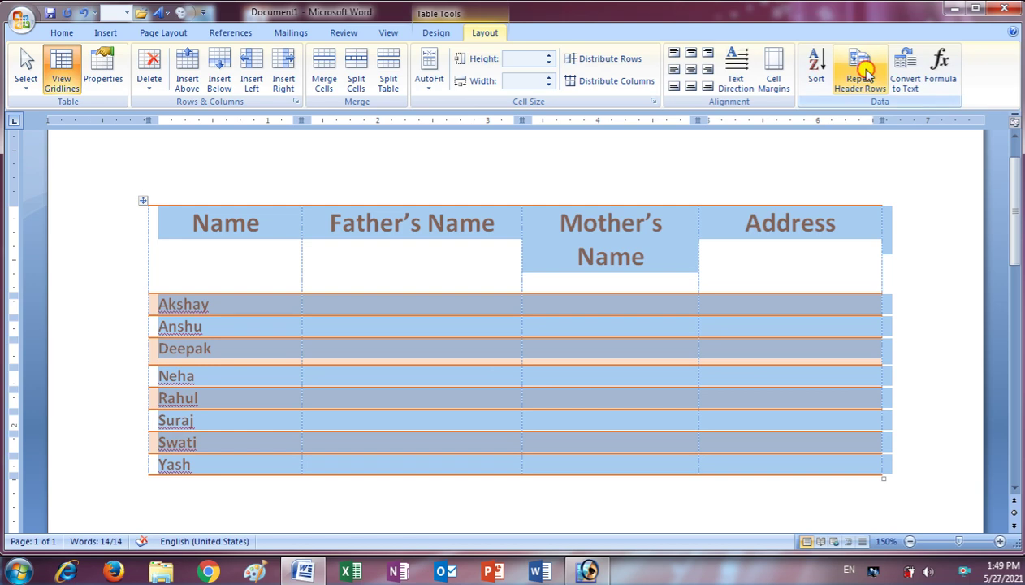
pyautogui.click(602, 355)
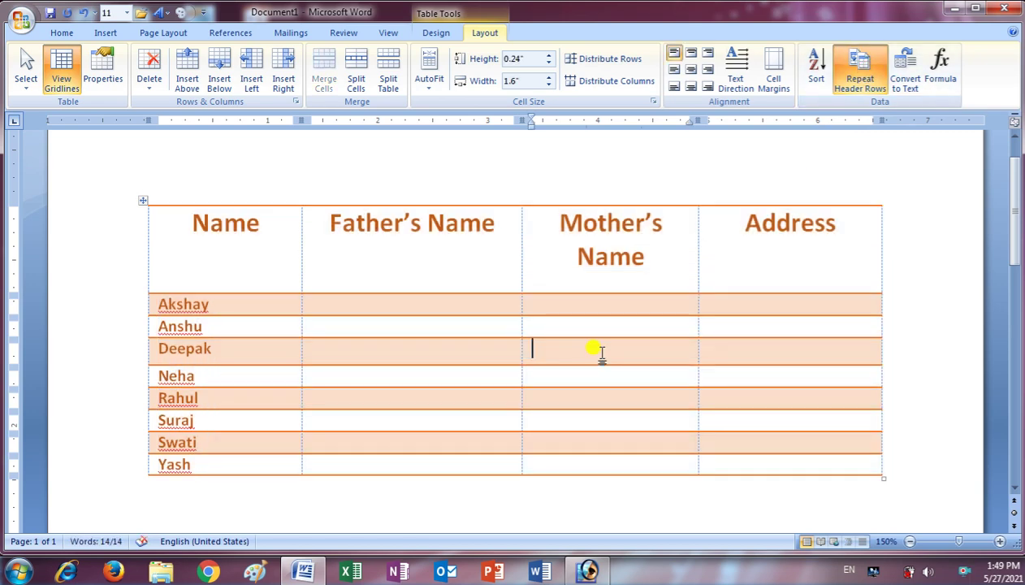
pyautogui.click(143, 200)
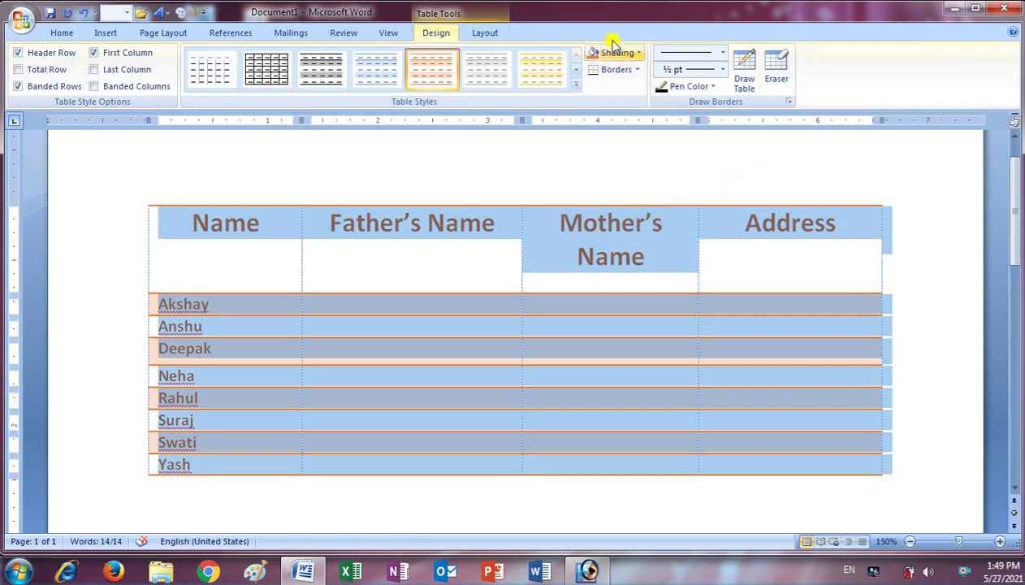
pyautogui.click(486, 30)
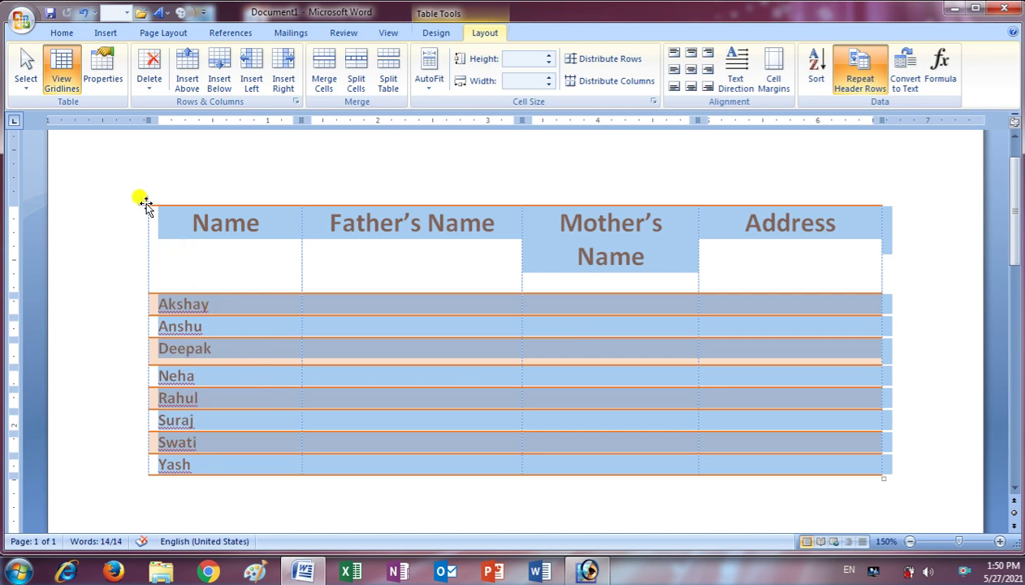
pyautogui.click(920, 87)
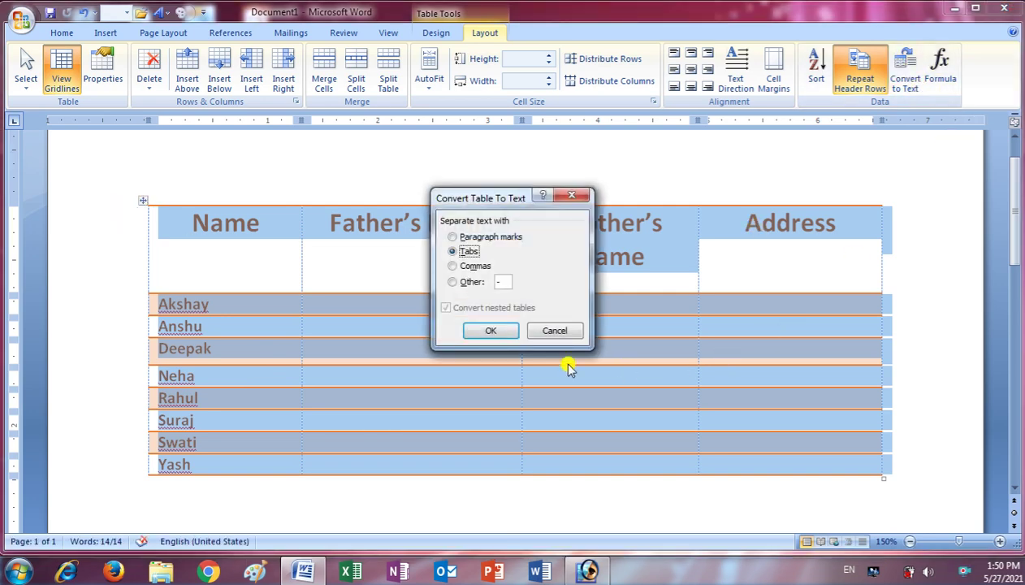
pyautogui.click(488, 333)
pyautogui.click(524, 335)
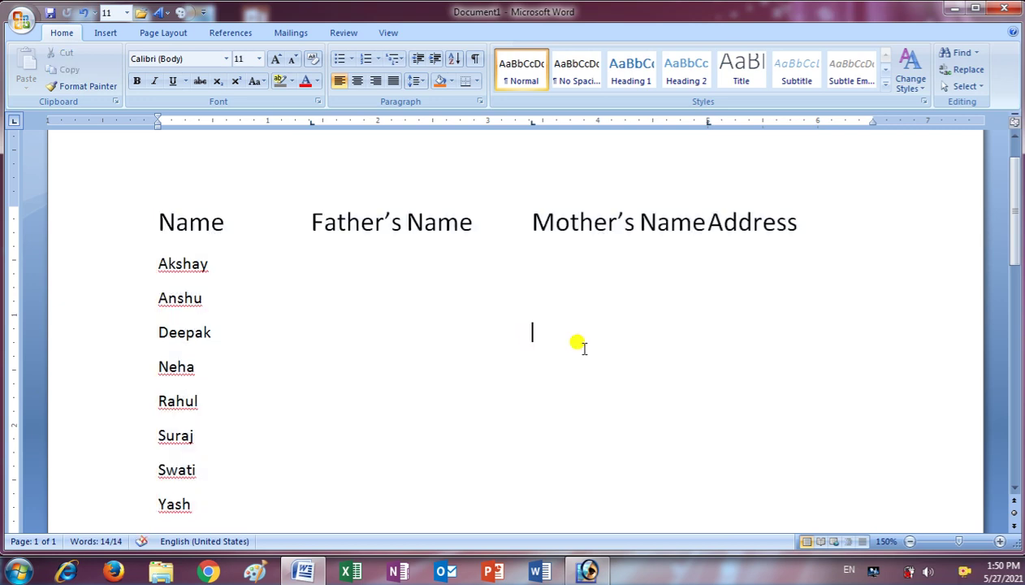
pyautogui.scroll(-2, 698, 378)
pyautogui.scroll(2, 701, 404)
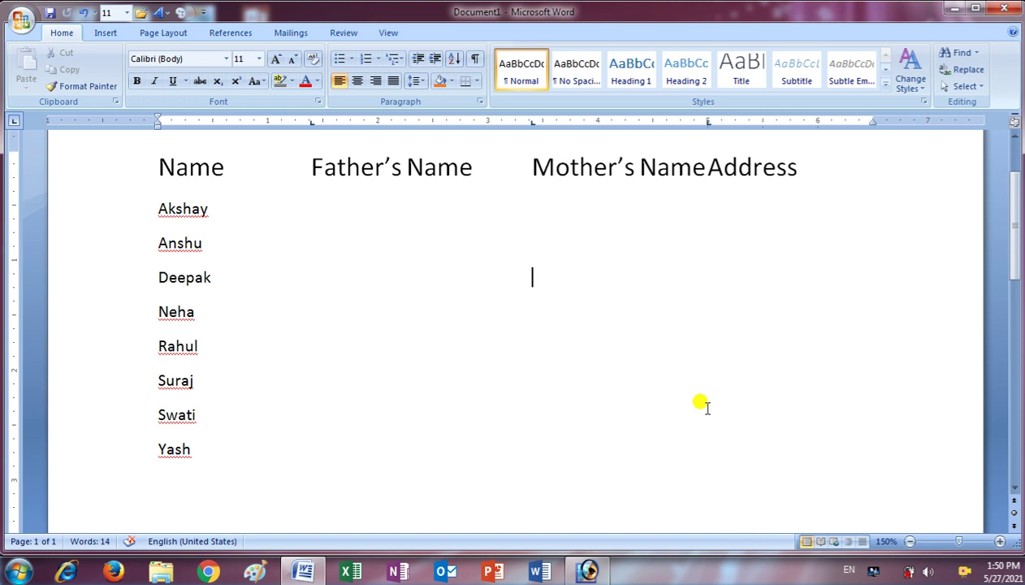
pyautogui.hotkey('ctrl', 'z')
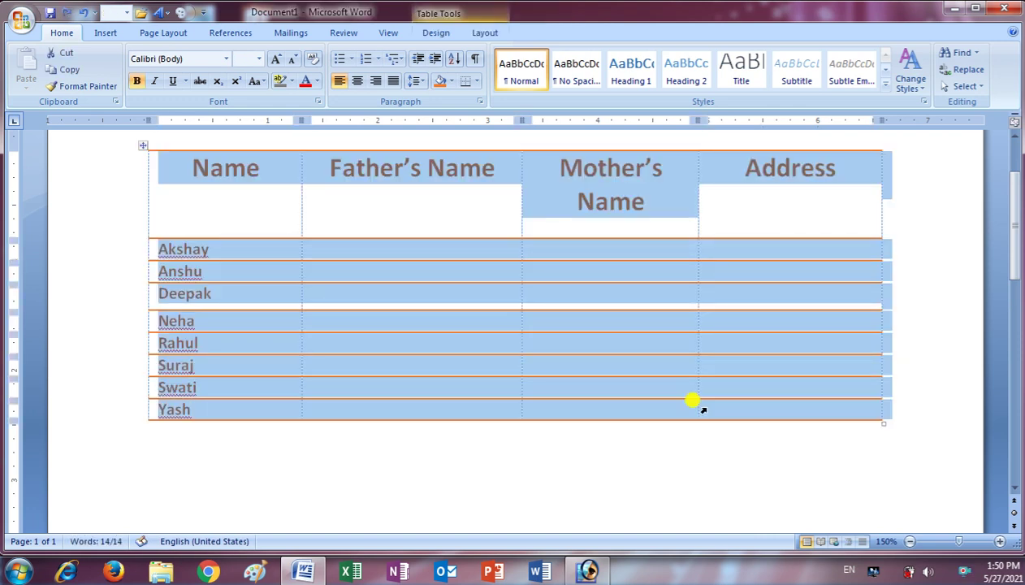
# Step: Type 100, 200, 300 and 100 into Father's Name for Akshay through Neha
pyautogui.click(733, 257)
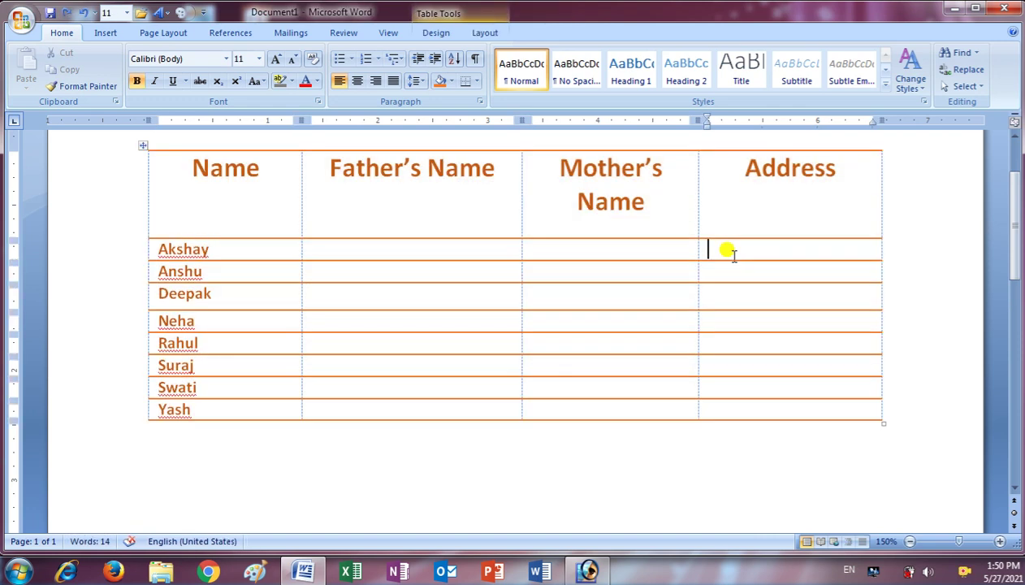
pyautogui.click(487, 33)
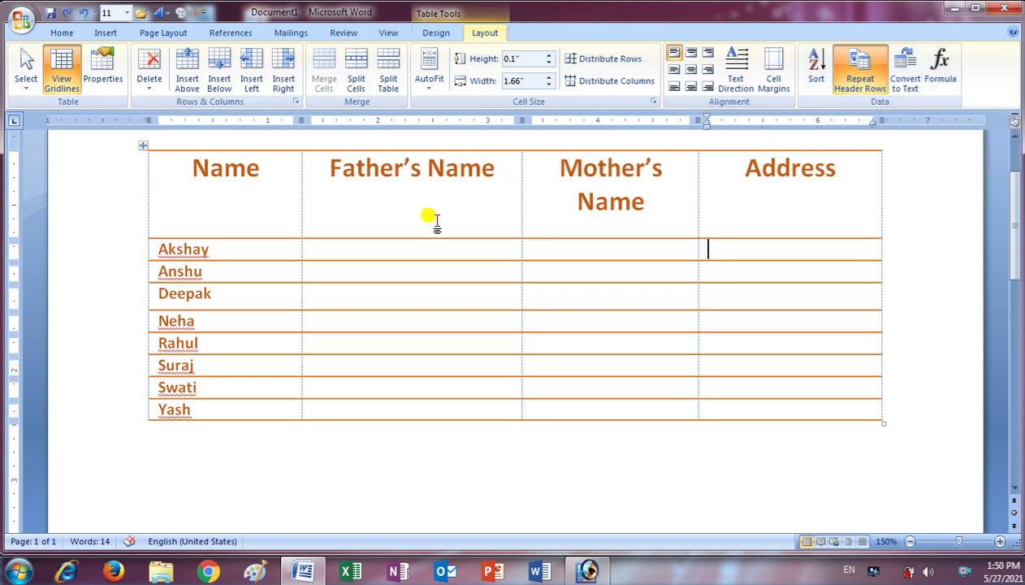
pyautogui.click(418, 247)
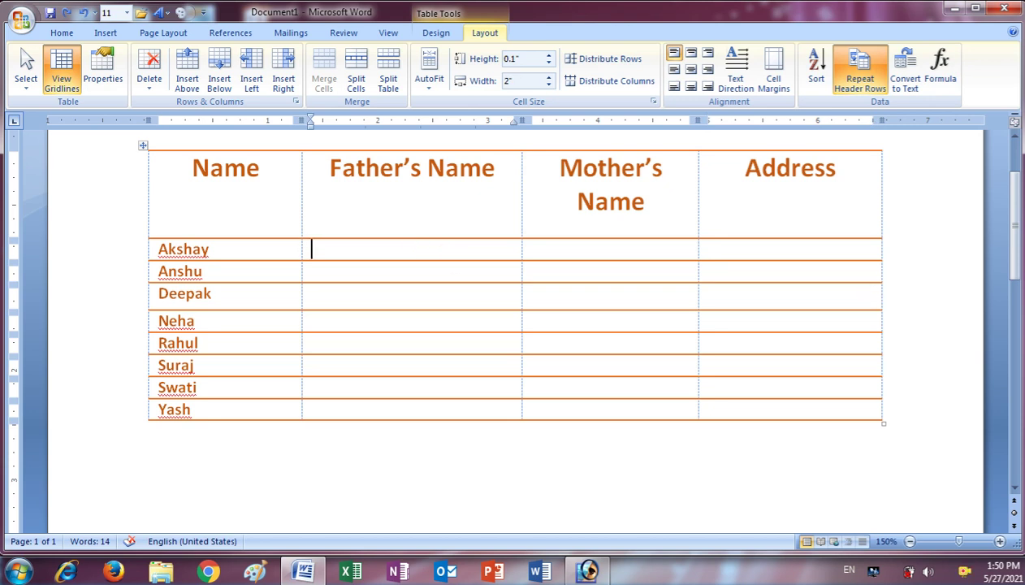
pyautogui.write('100')
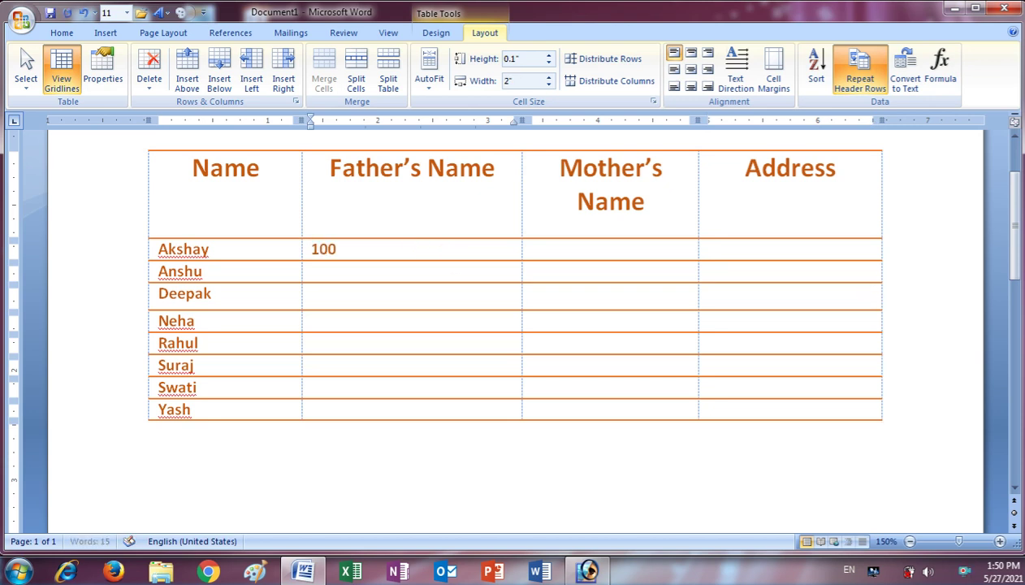
pyautogui.click(325, 270)
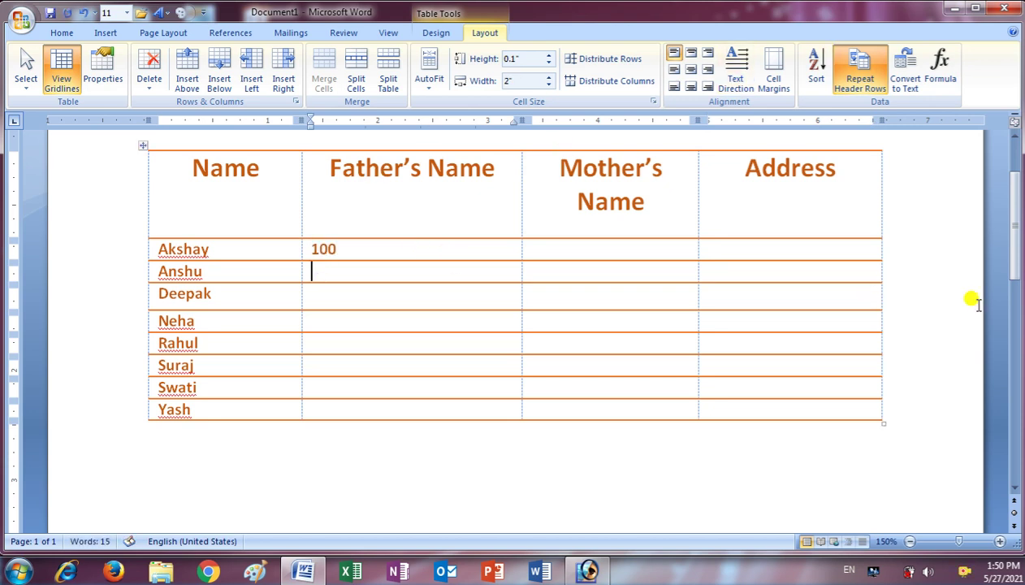
pyautogui.write('200')
pyautogui.press('Down')
pyautogui.write('30')
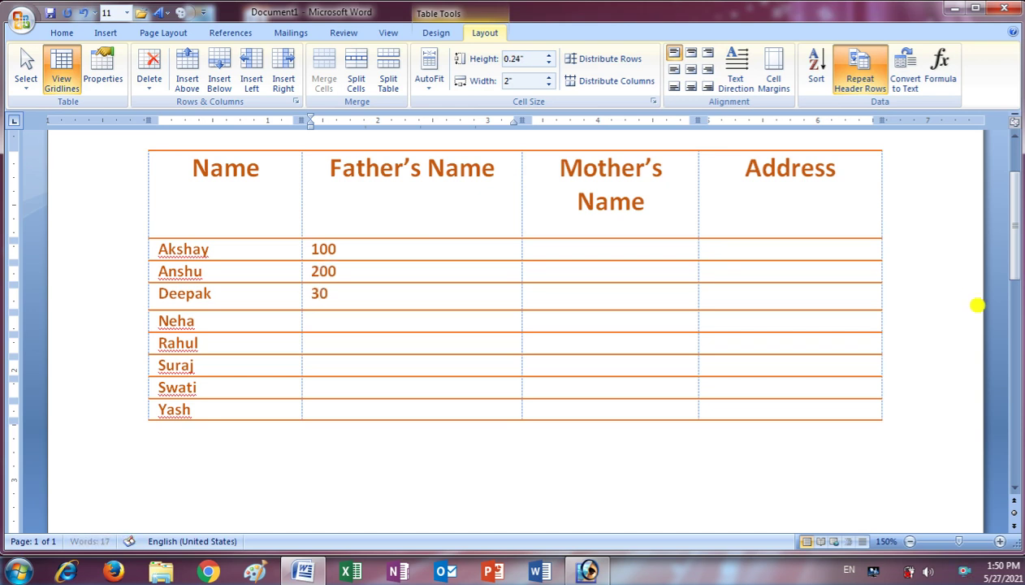
pyautogui.write('0')
pyautogui.press('Down')
pyautogui.write('100')
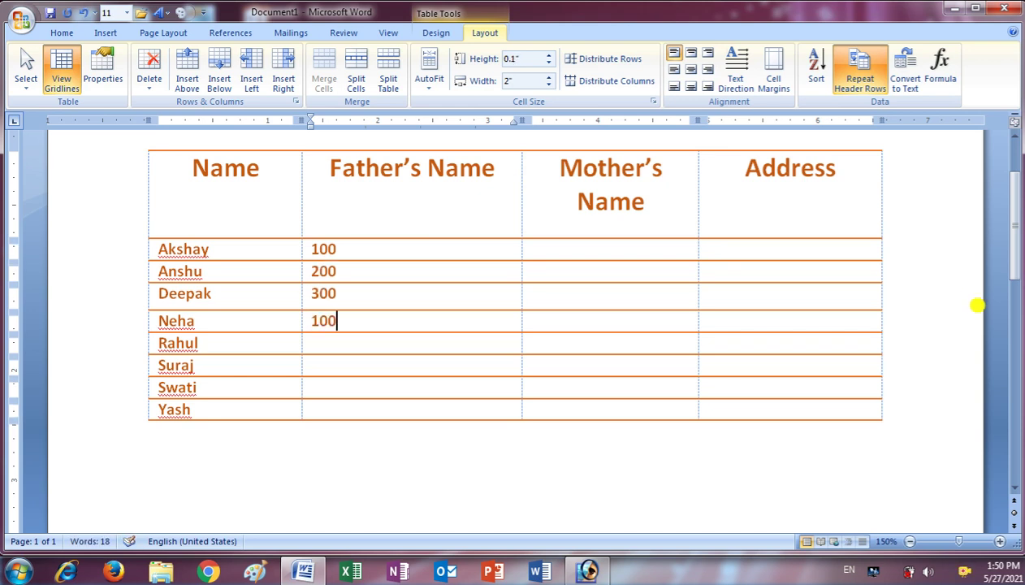
pyautogui.click(313, 345)
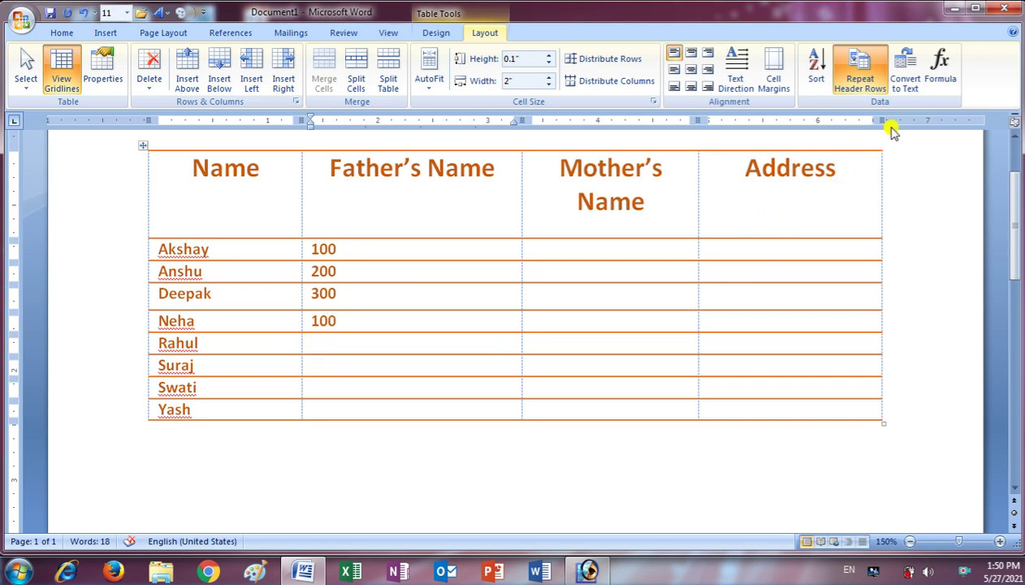
# Step: Total the Father's Name column as 700 with =SUM(ABOVE), then enter 500 for Akshay's Mother's Name
pyautogui.click(937, 81)
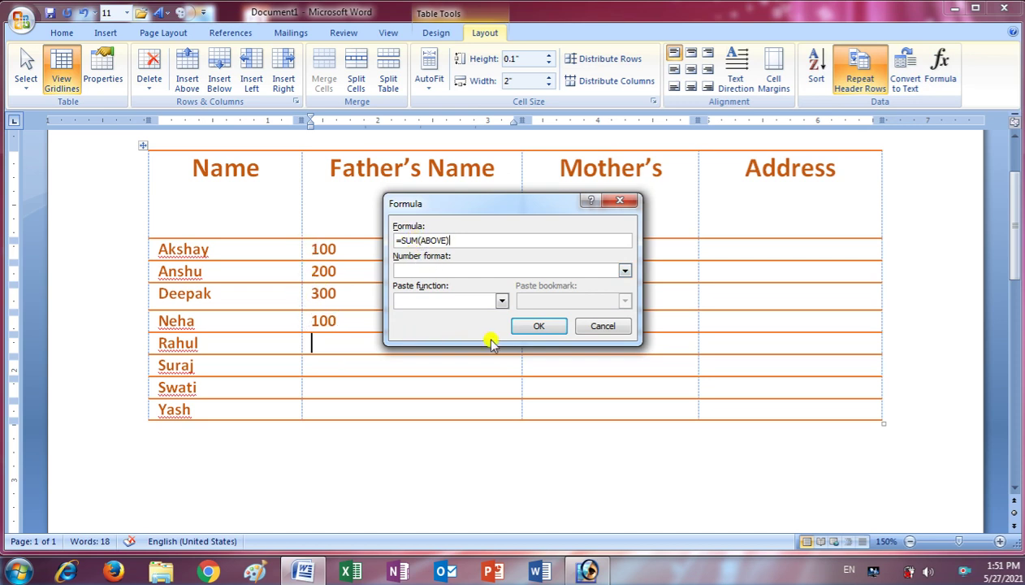
pyautogui.click(554, 327)
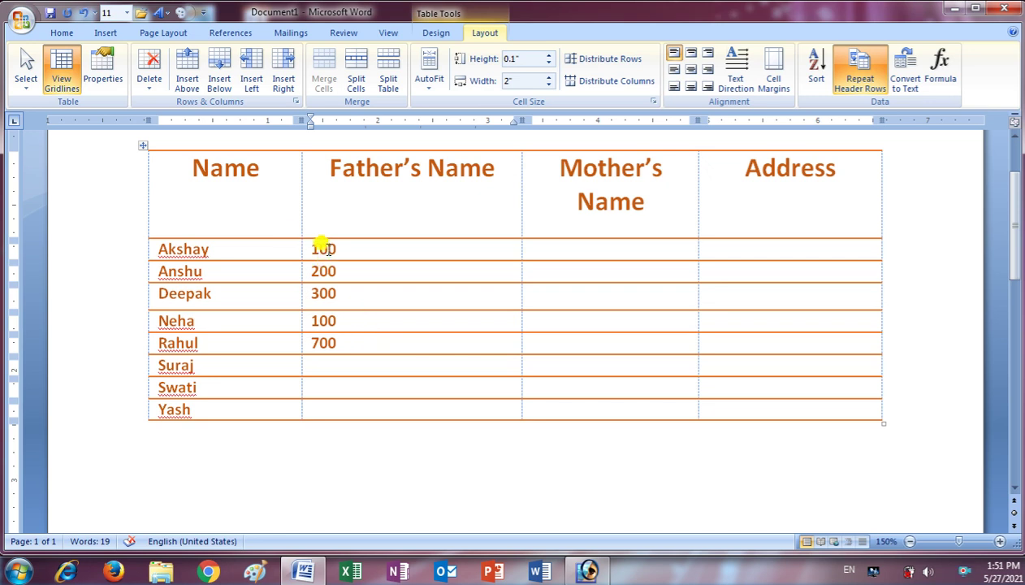
pyautogui.click(572, 245)
pyautogui.write('5')
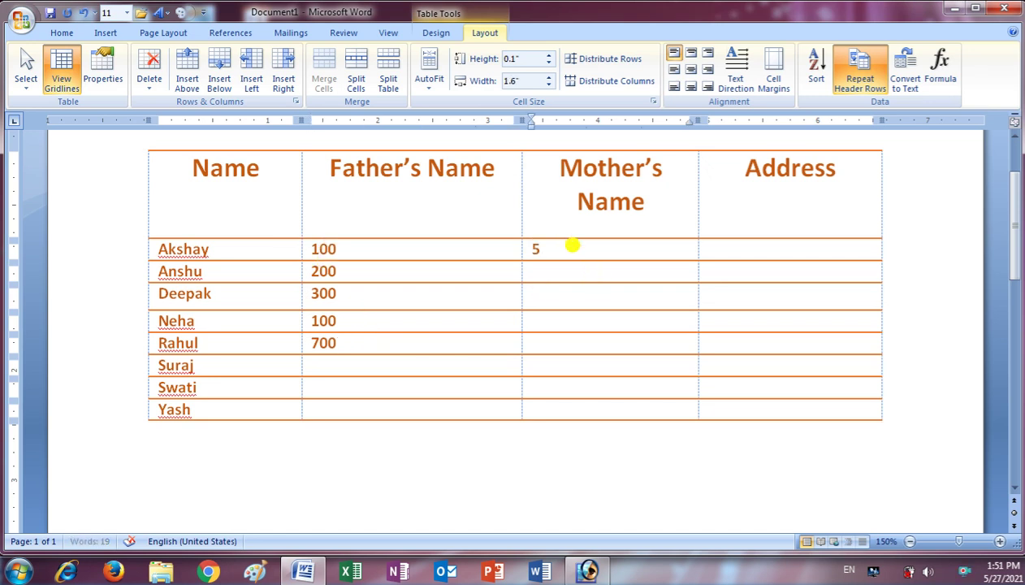
pyautogui.write('00')
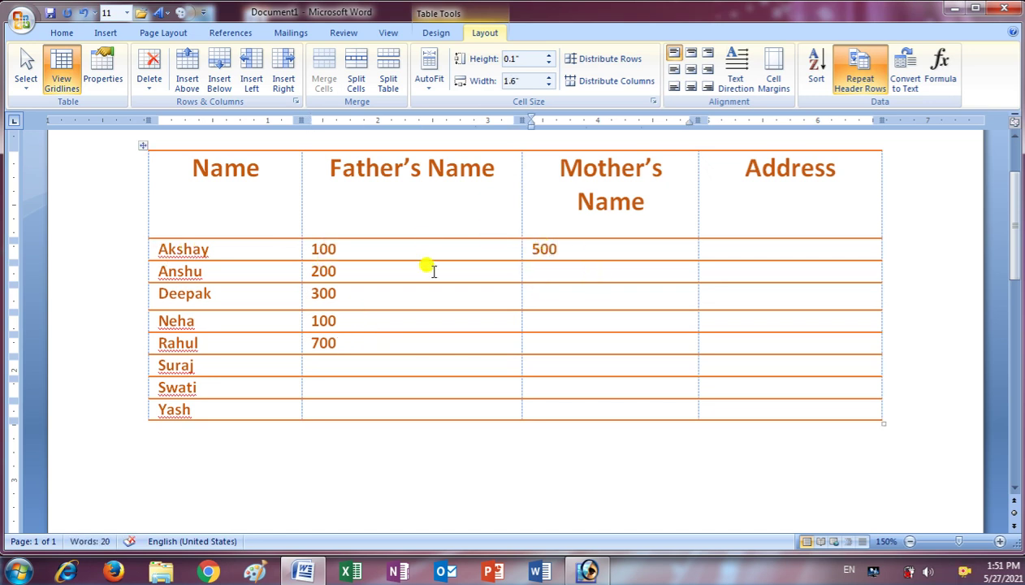
# Step: Sum Akshay's row into his Address cell with =SUM(LEFT), giving 600
pyautogui.click(727, 249)
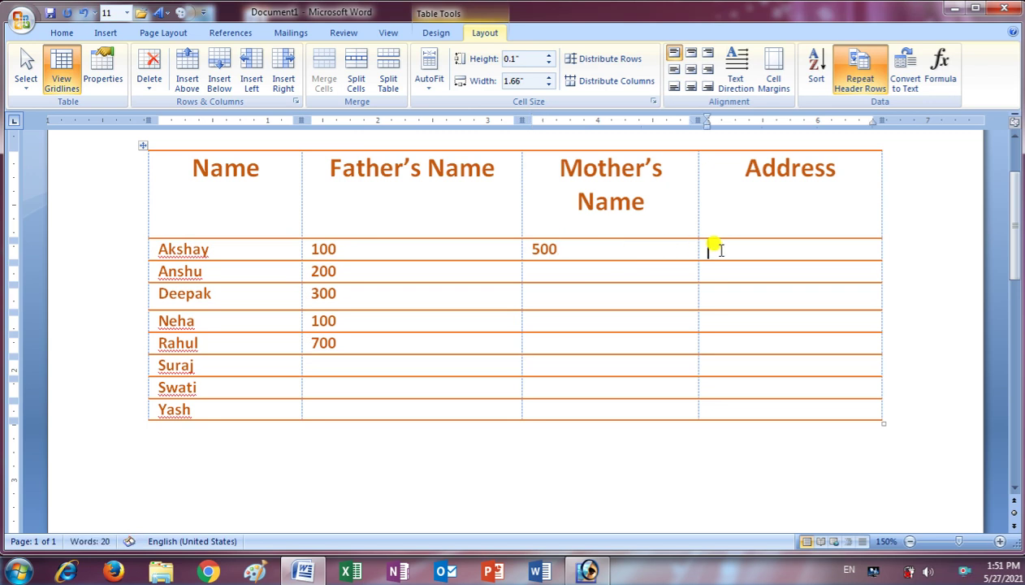
pyautogui.click(936, 89)
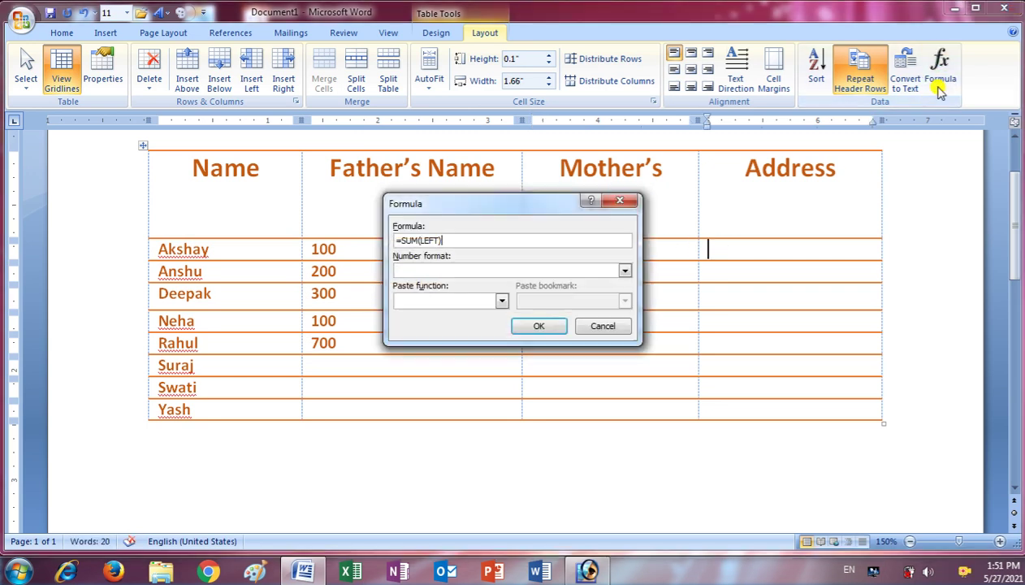
pyautogui.click(530, 328)
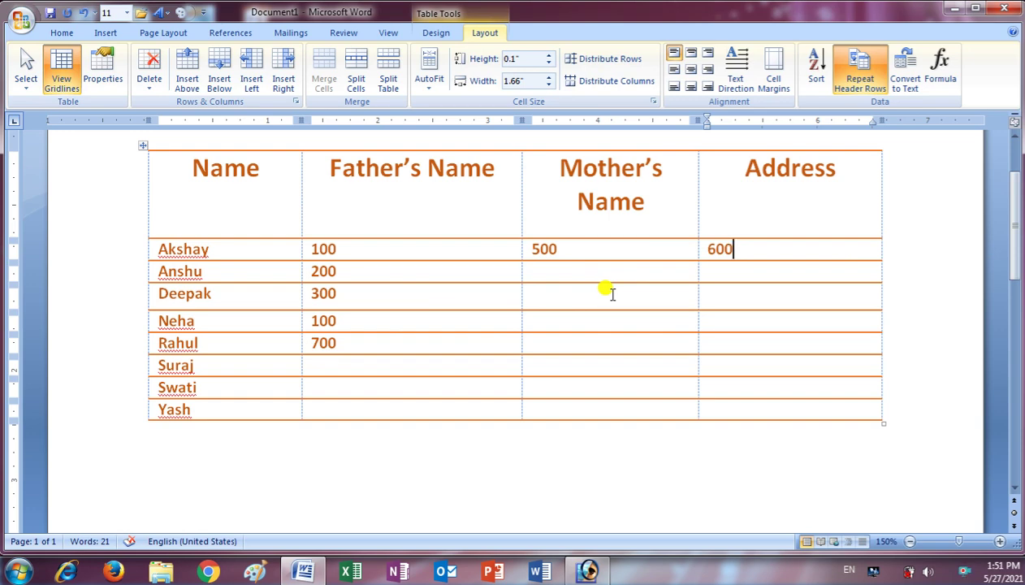
pyautogui.click(435, 33)
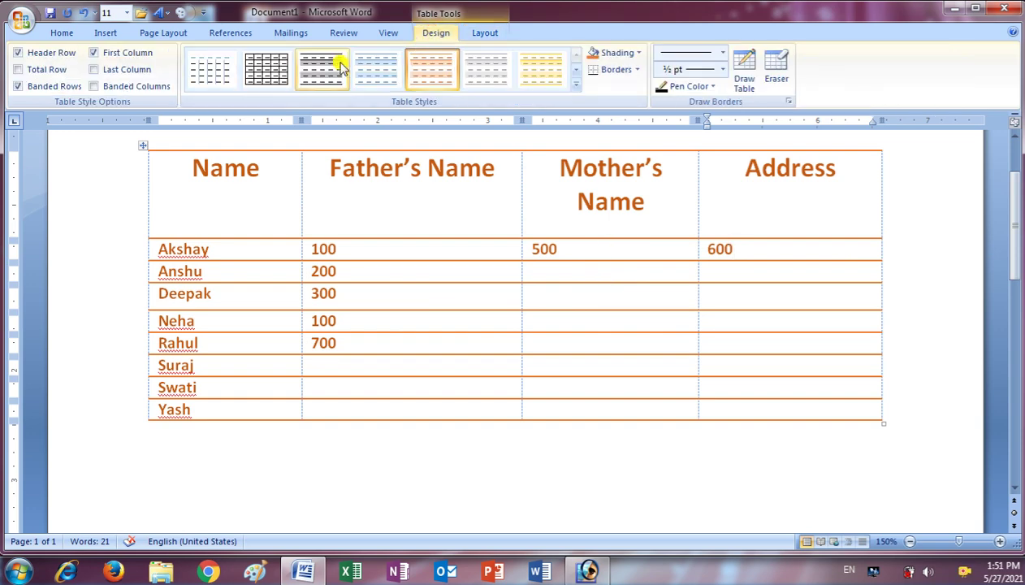
pyautogui.click(485, 32)
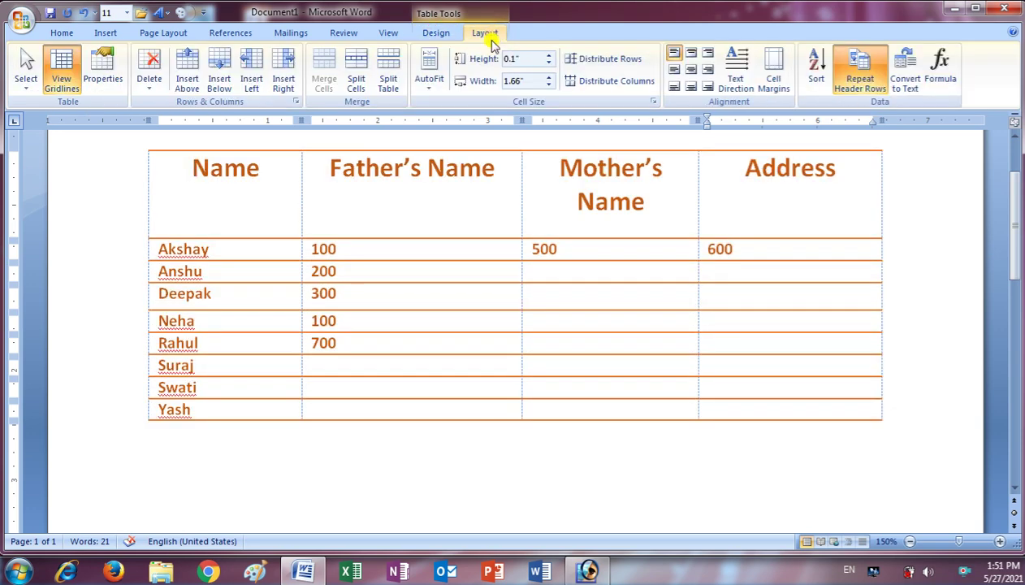
pyautogui.click(567, 249)
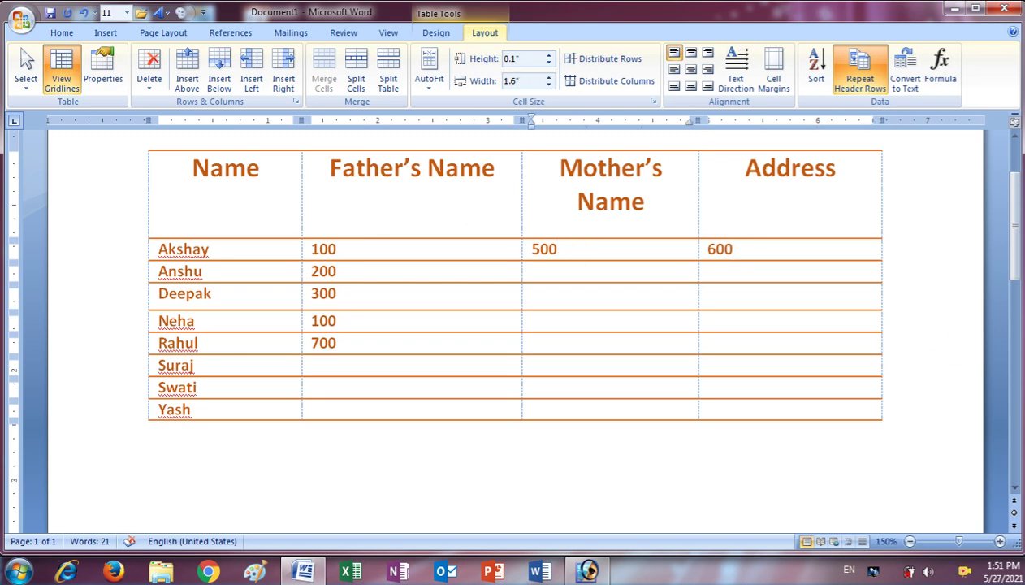